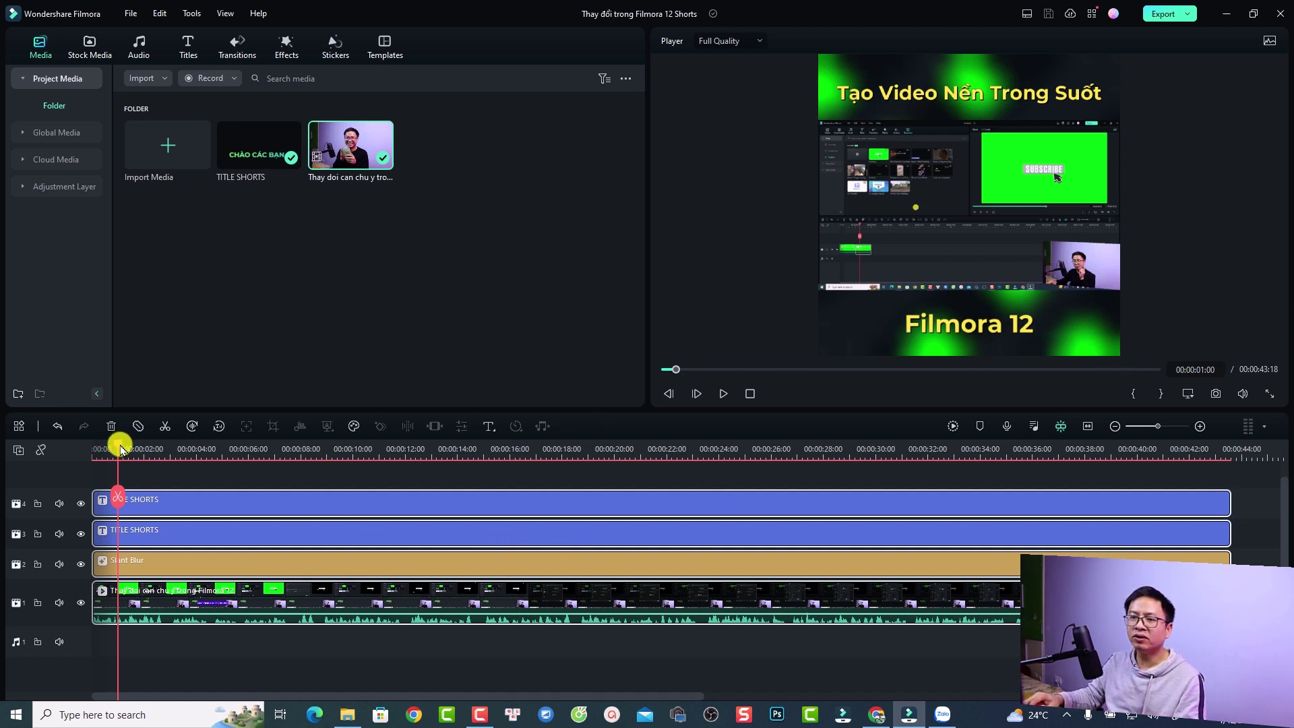
- Play back the existing short from near its beginning to preview the layered titles, blur effect and video
{"action": "left_click_drag", "start_coordinate": [120, 441], "coordinate": [104, 446]}
{"action": "key", "text": "space"}
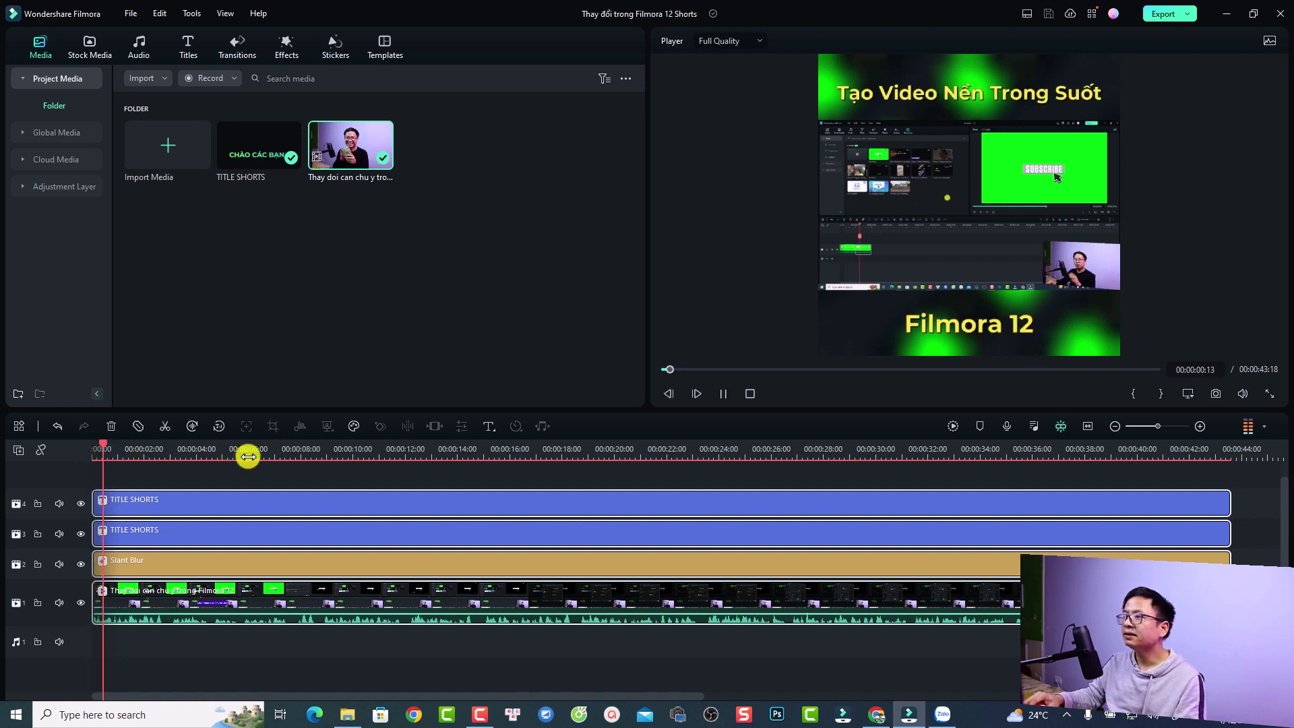
{"action": "key", "text": "space"}
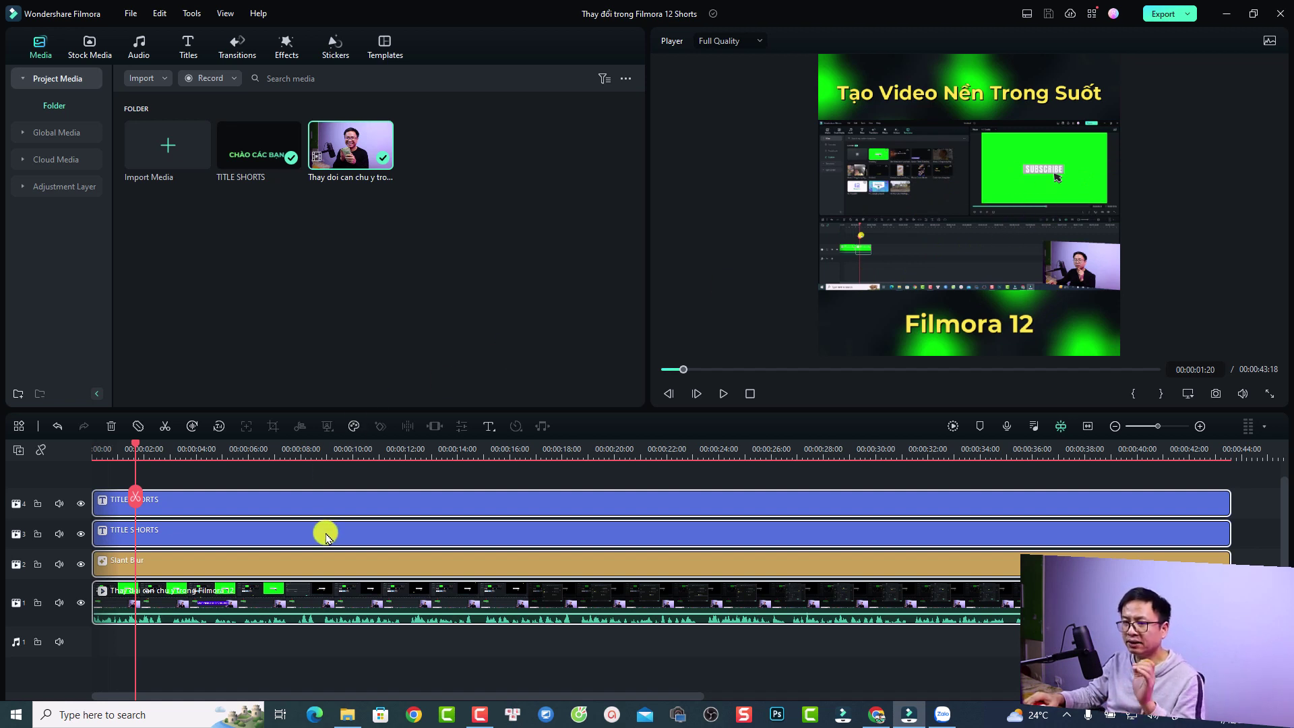
- Delete all clips from the timeline and create a new 1:1 (Instagram) project without saving the old one
{"action": "key", "text": "Delete"}
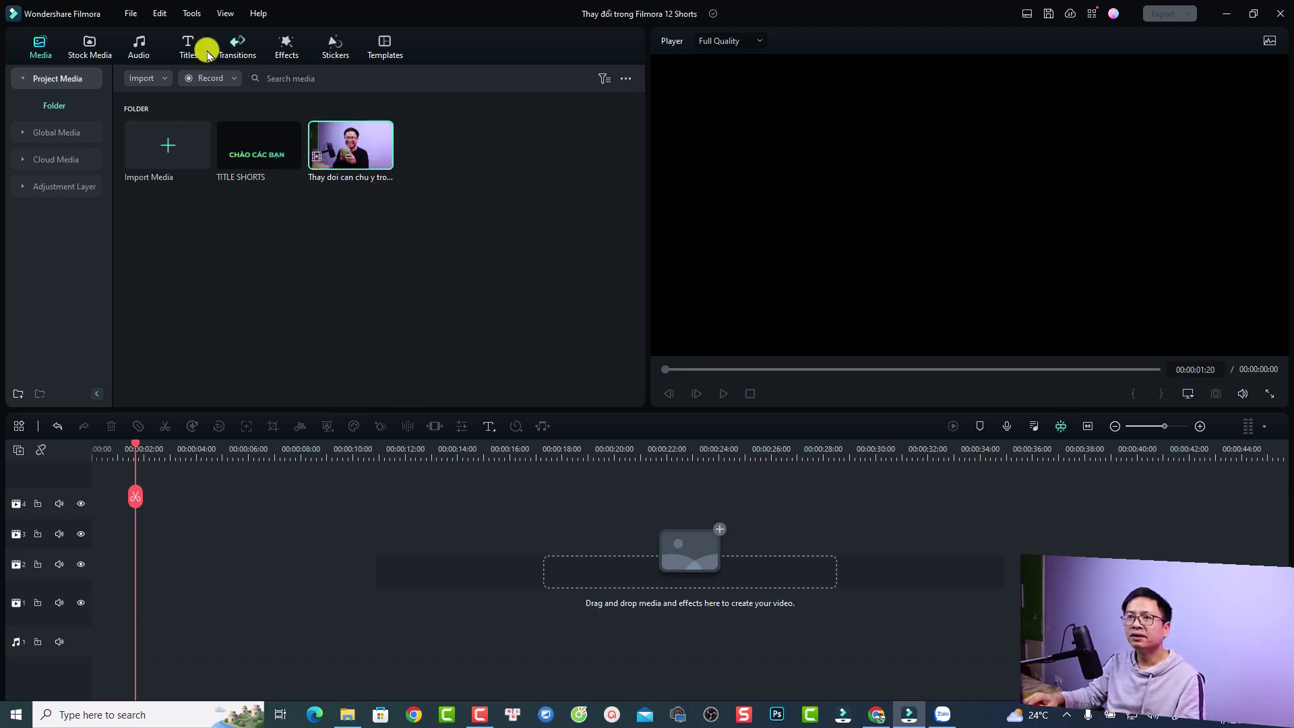
{"action": "left_click", "coordinate": [128, 13]}
{"action": "mouse_move", "coordinate": [200, 48]}
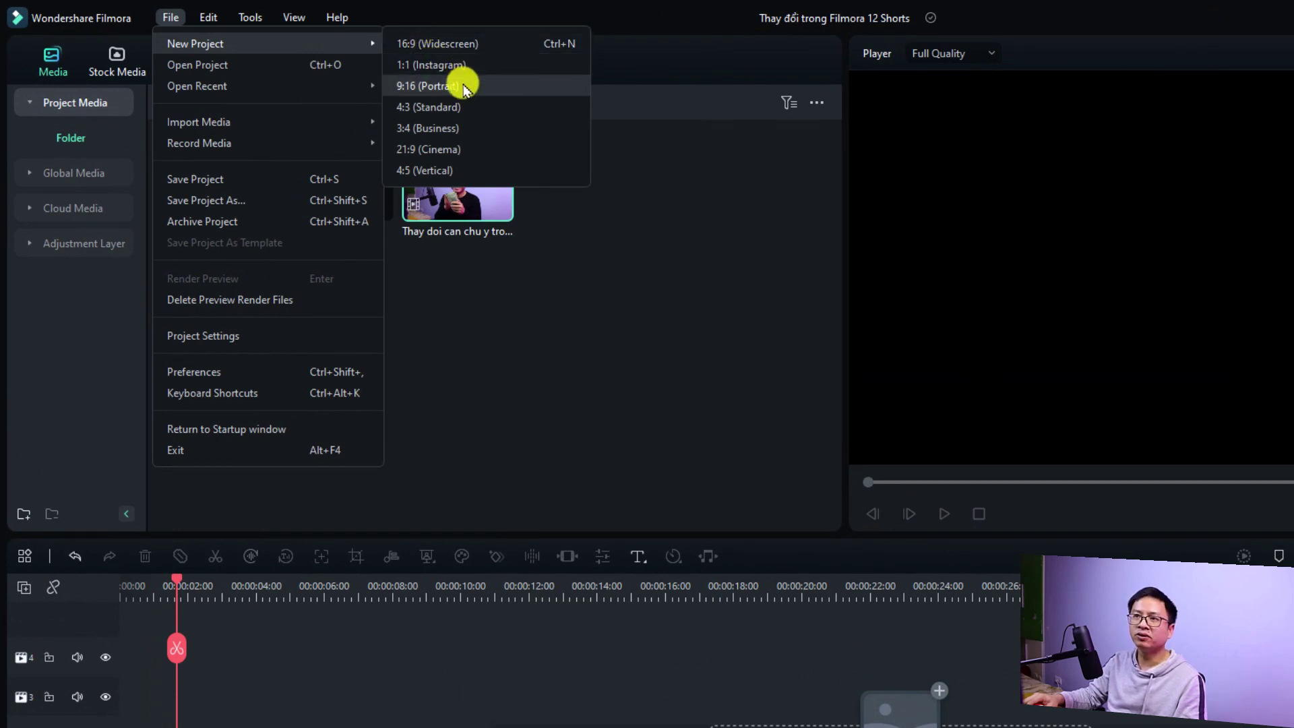
{"action": "left_click", "coordinate": [439, 65]}
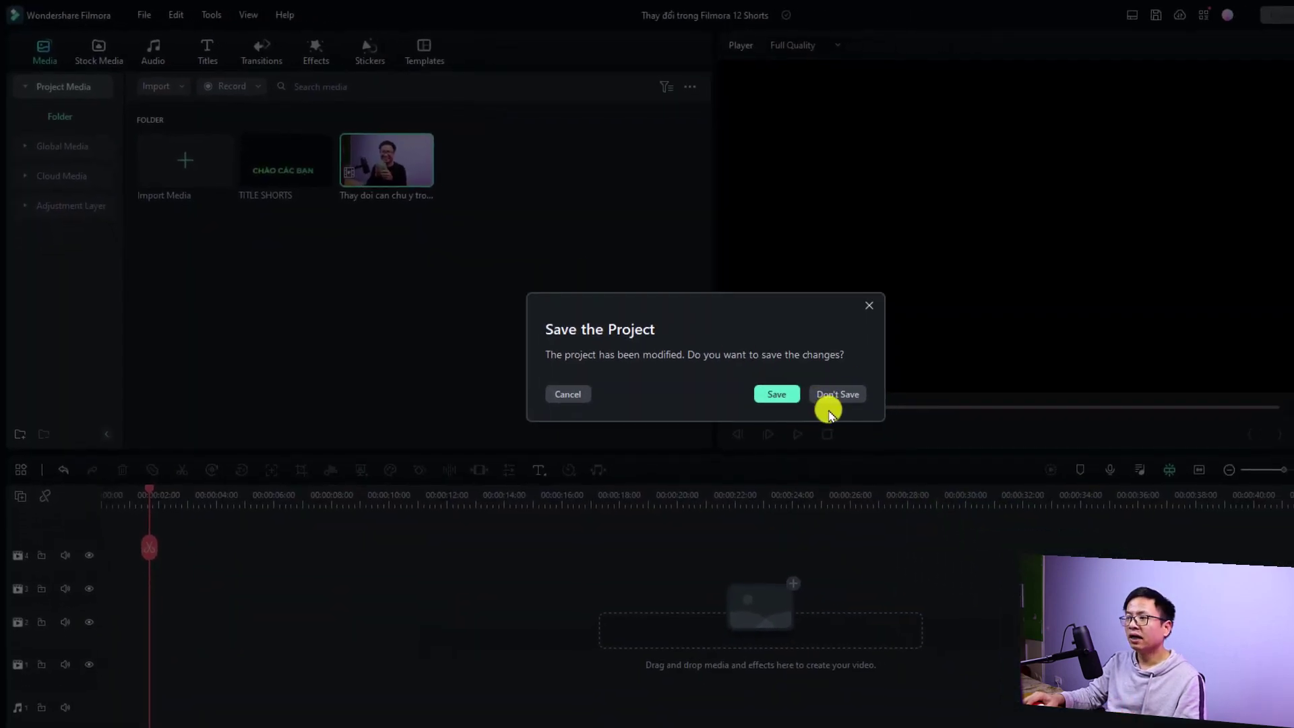
{"action": "left_click", "coordinate": [815, 413]}
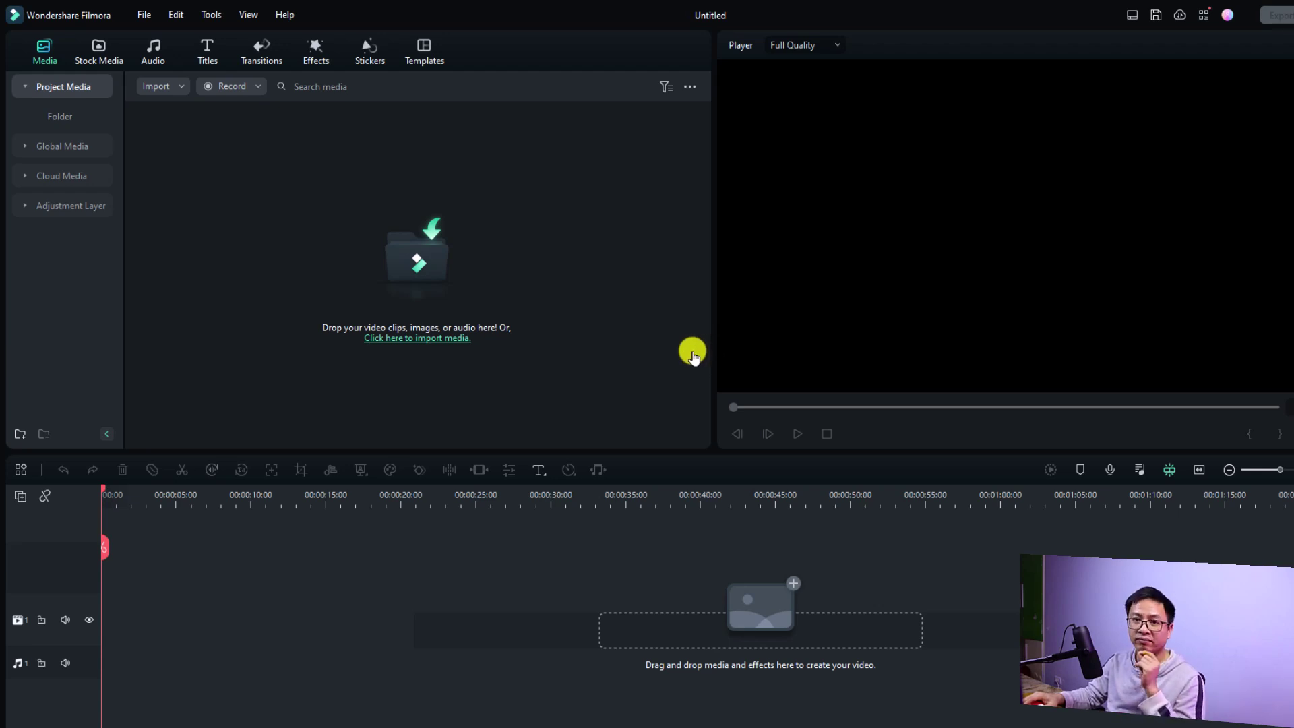
- Import the video "Thay doi can chu y trong Filmora 12" from the Camtasia folder into the project media
{"action": "left_click", "coordinate": [420, 271]}
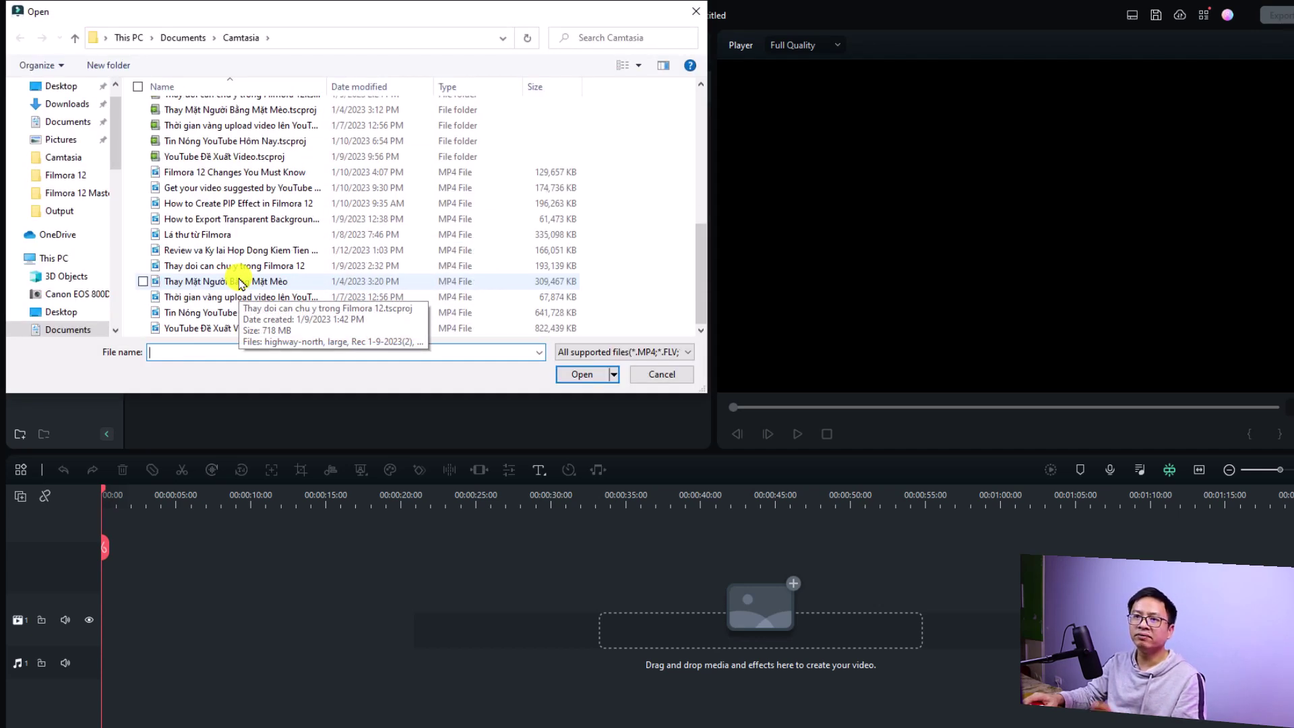
{"action": "left_click", "coordinate": [198, 268]}
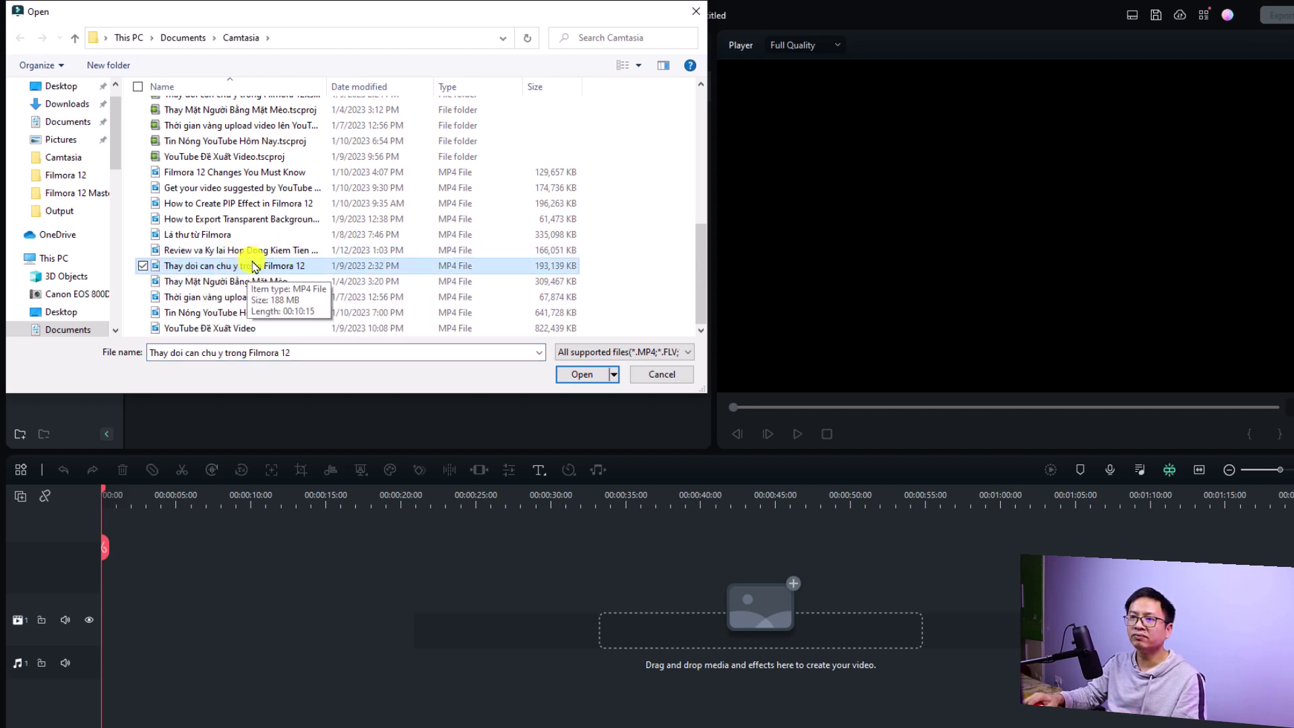
{"action": "left_click", "coordinate": [574, 374]}
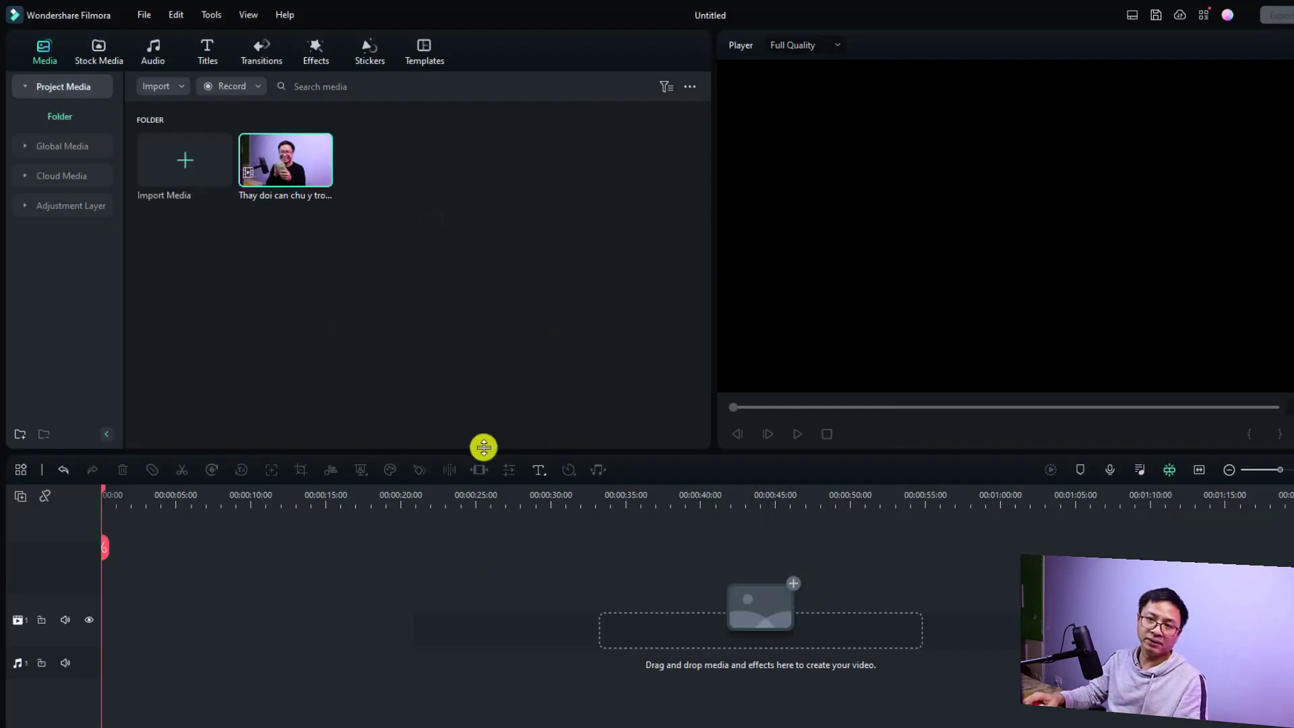
- Open the imported video in the player and mark its in point at 00:02:06:09
{"action": "double_click", "coordinate": [292, 195]}
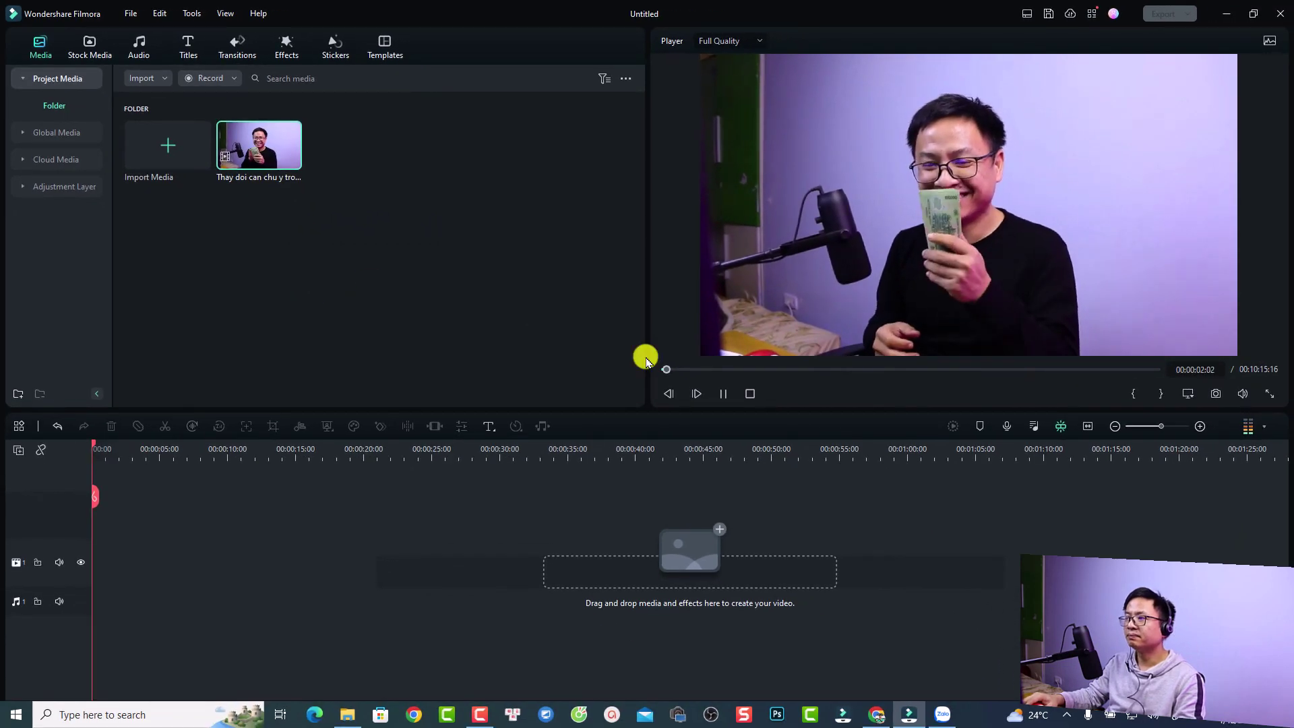
{"action": "key", "text": "space"}
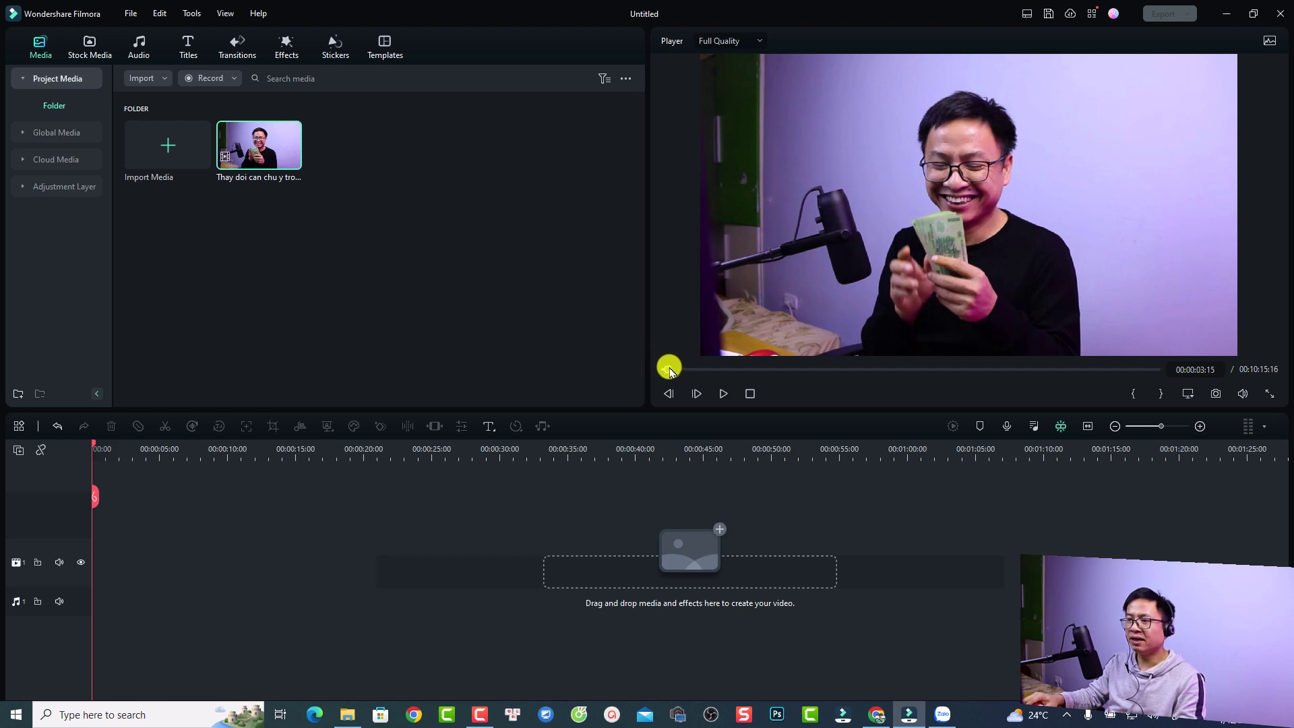
{"action": "left_click_drag", "start_coordinate": [665, 367], "coordinate": [765, 383]}
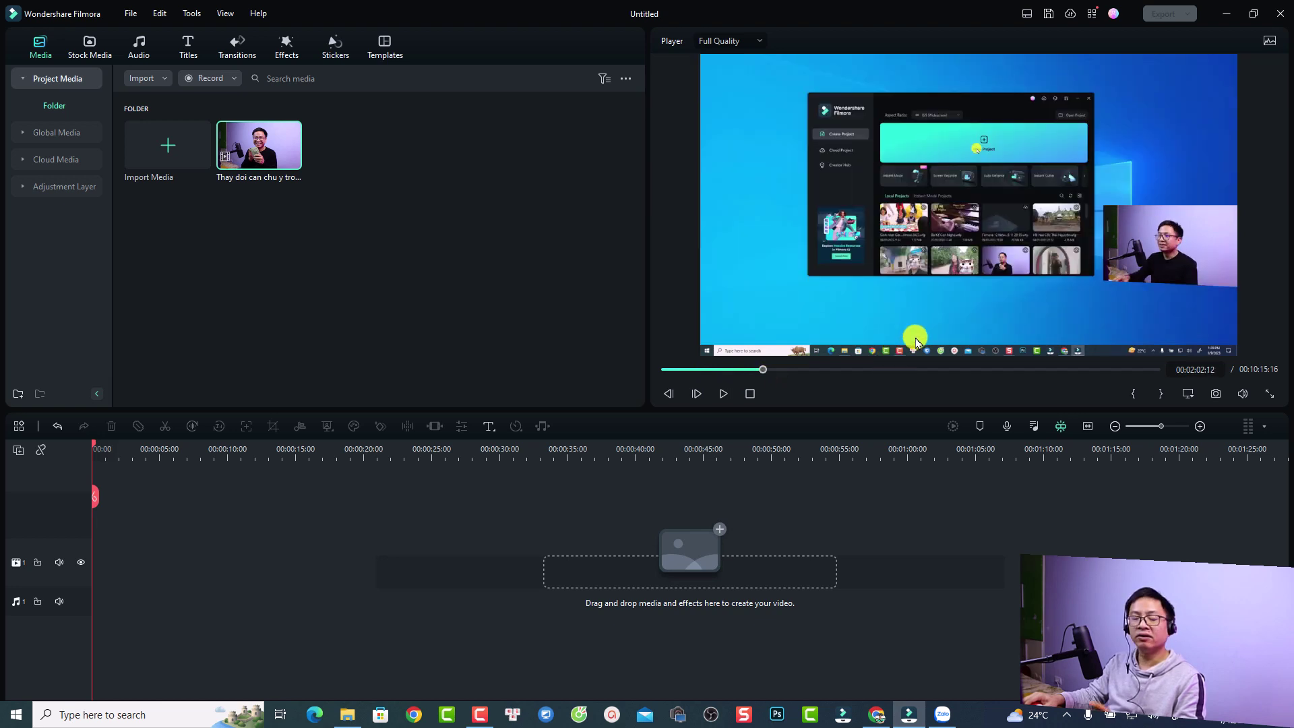
{"action": "key", "text": "space"}
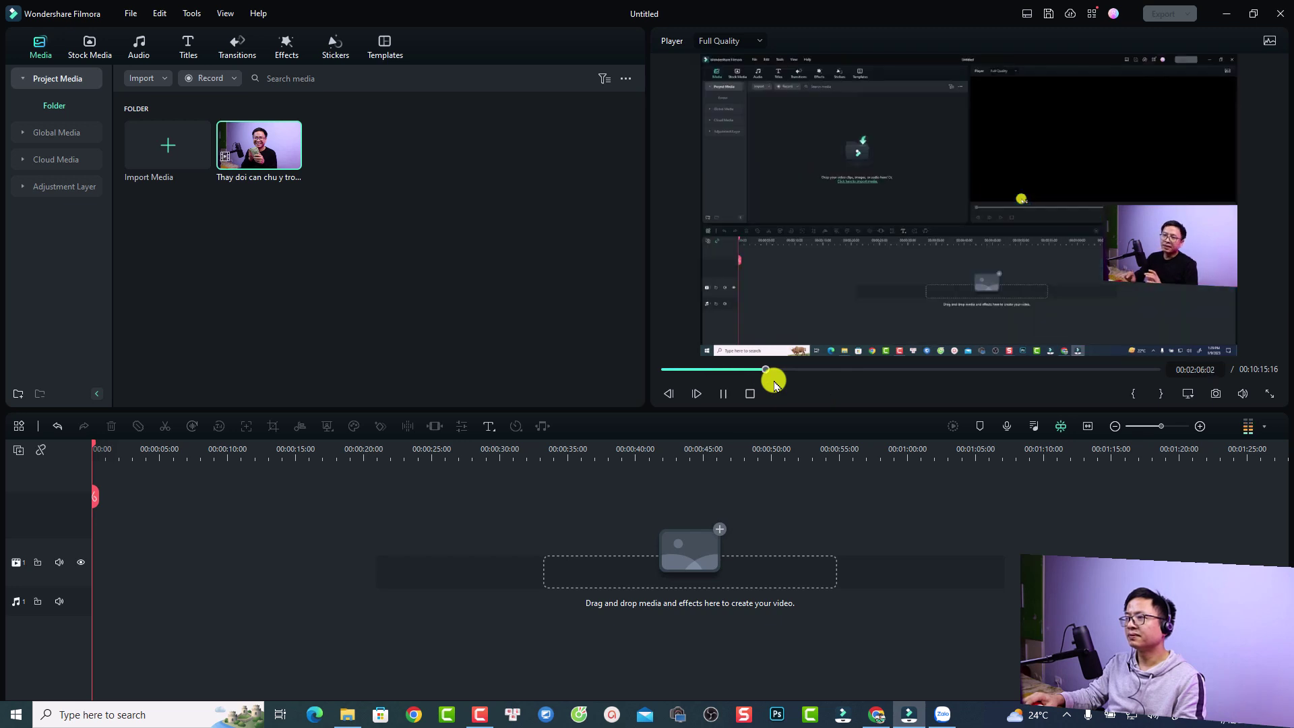
{"action": "key", "text": "space"}
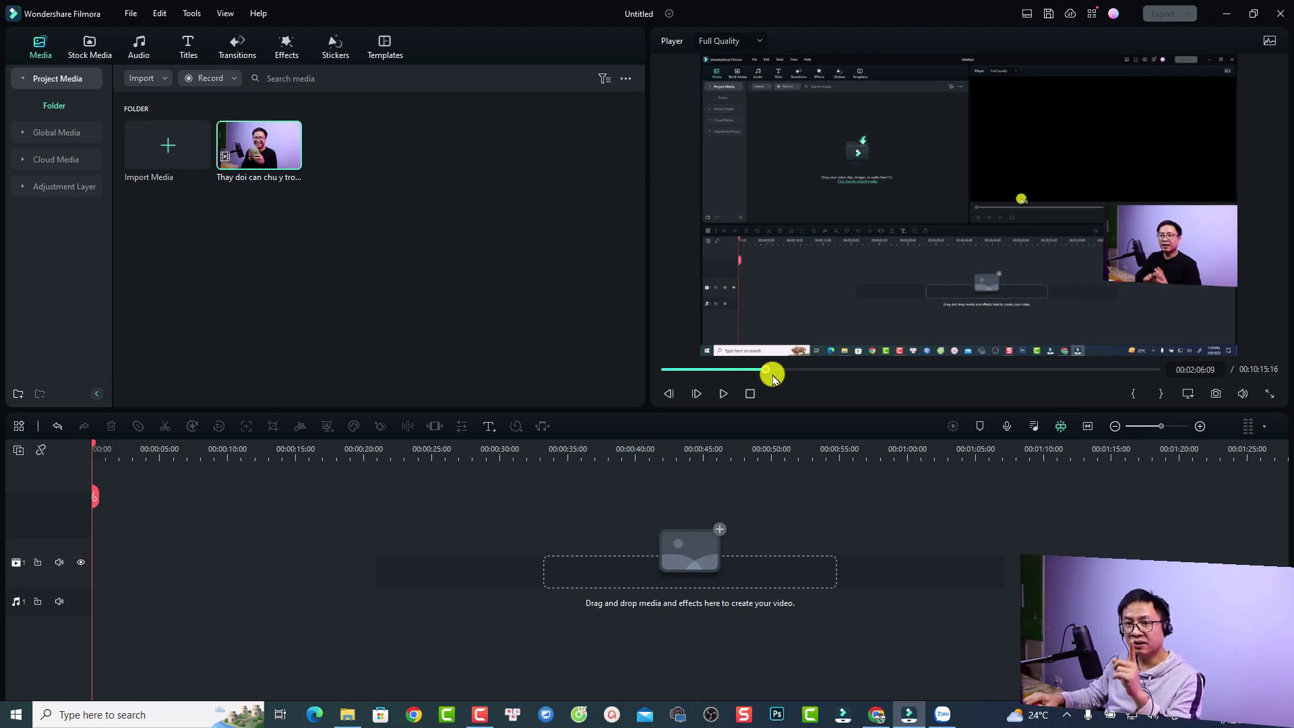
{"action": "key", "text": "i"}
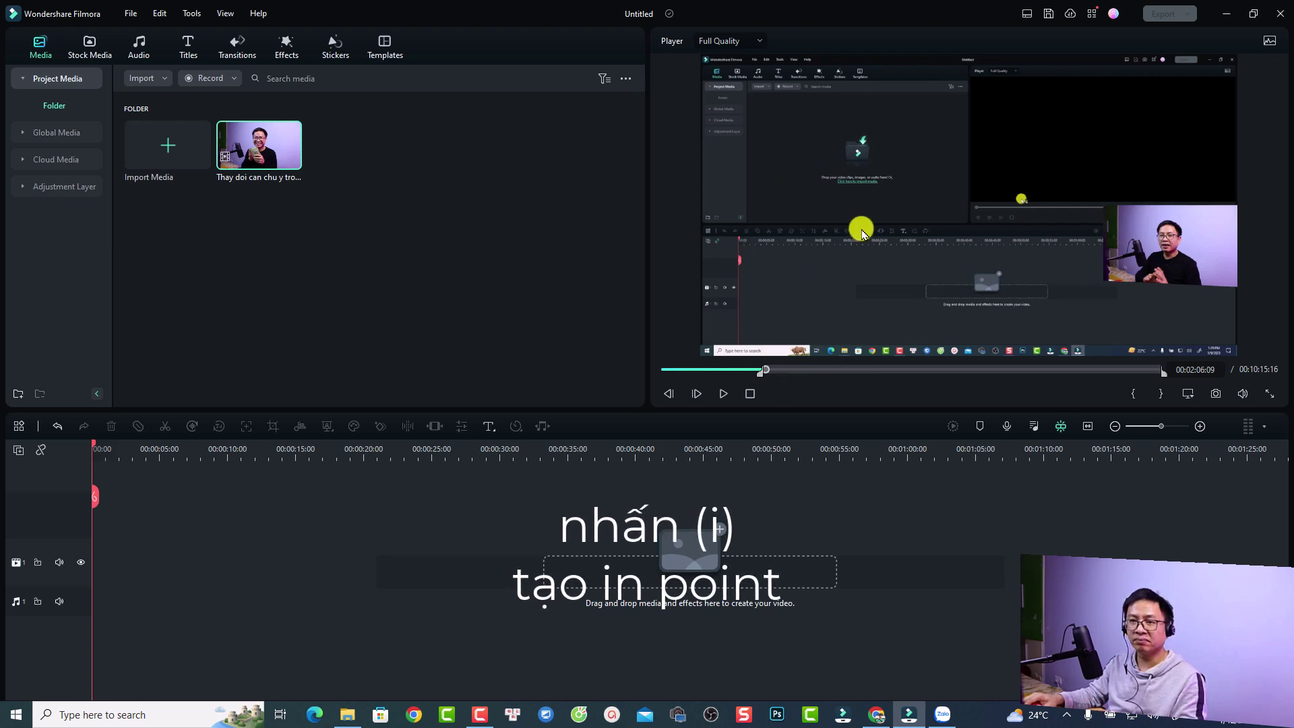
- Play on through the source video and mark its out point at 00:02:42:08
{"action": "key", "text": "space"}
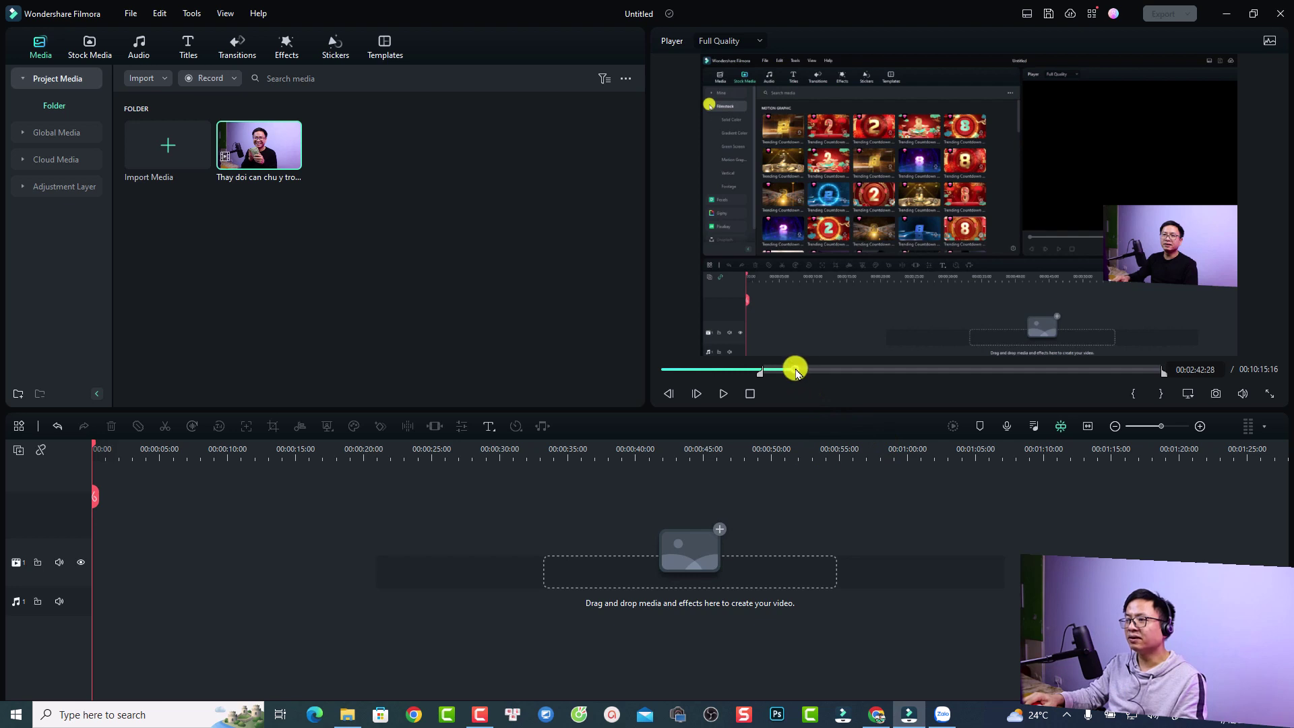
{"action": "left_click_drag", "start_coordinate": [796, 372], "coordinate": [792, 373]}
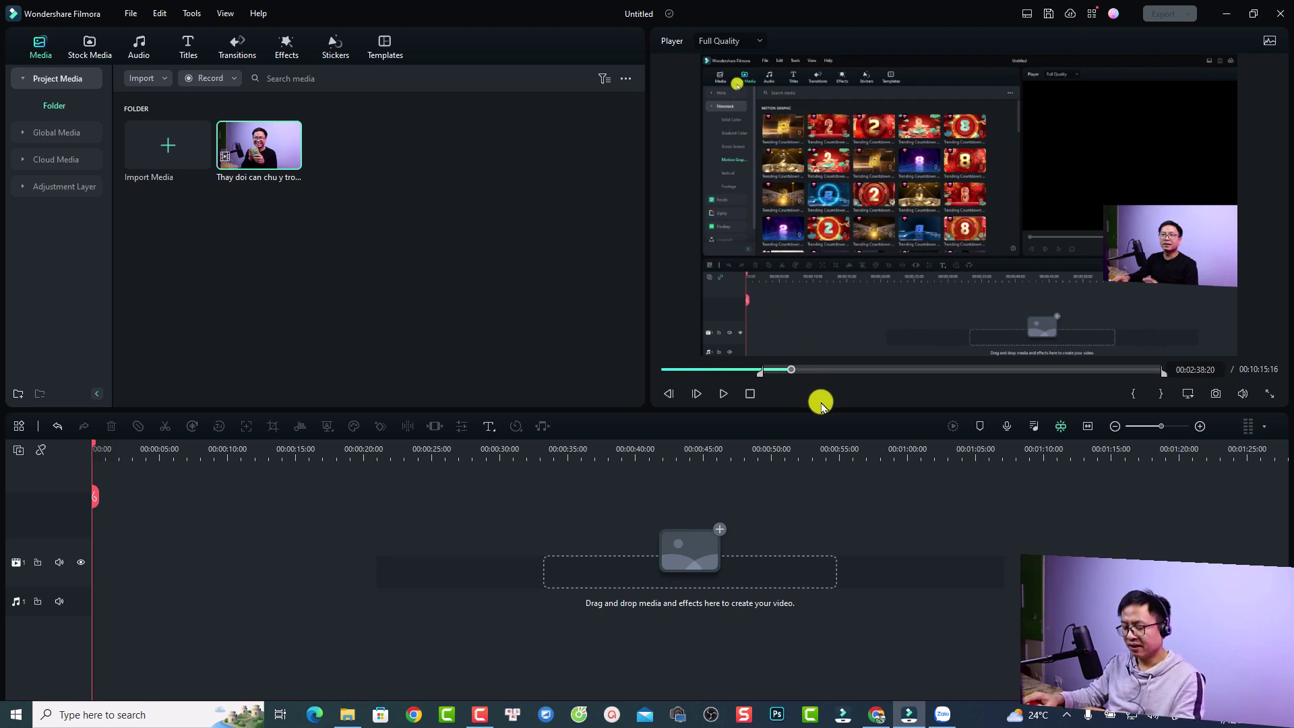
{"action": "key", "text": "space"}
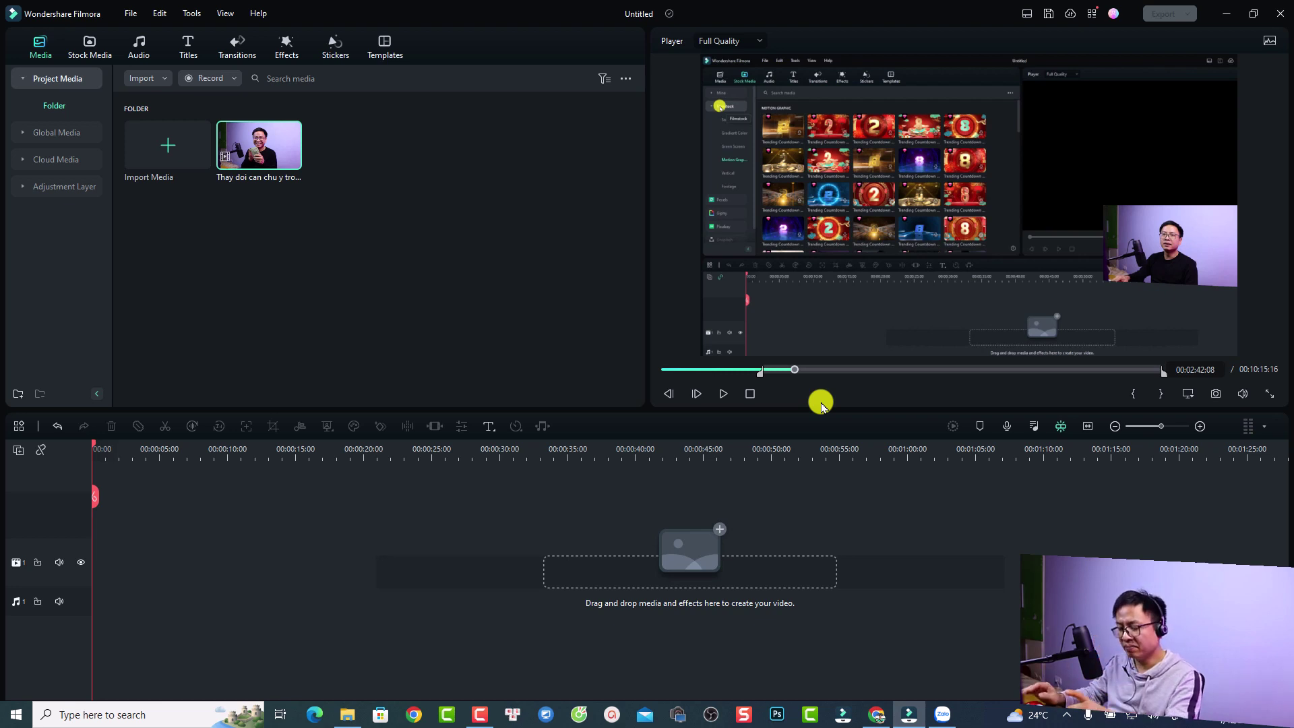
{"action": "key", "text": "o"}
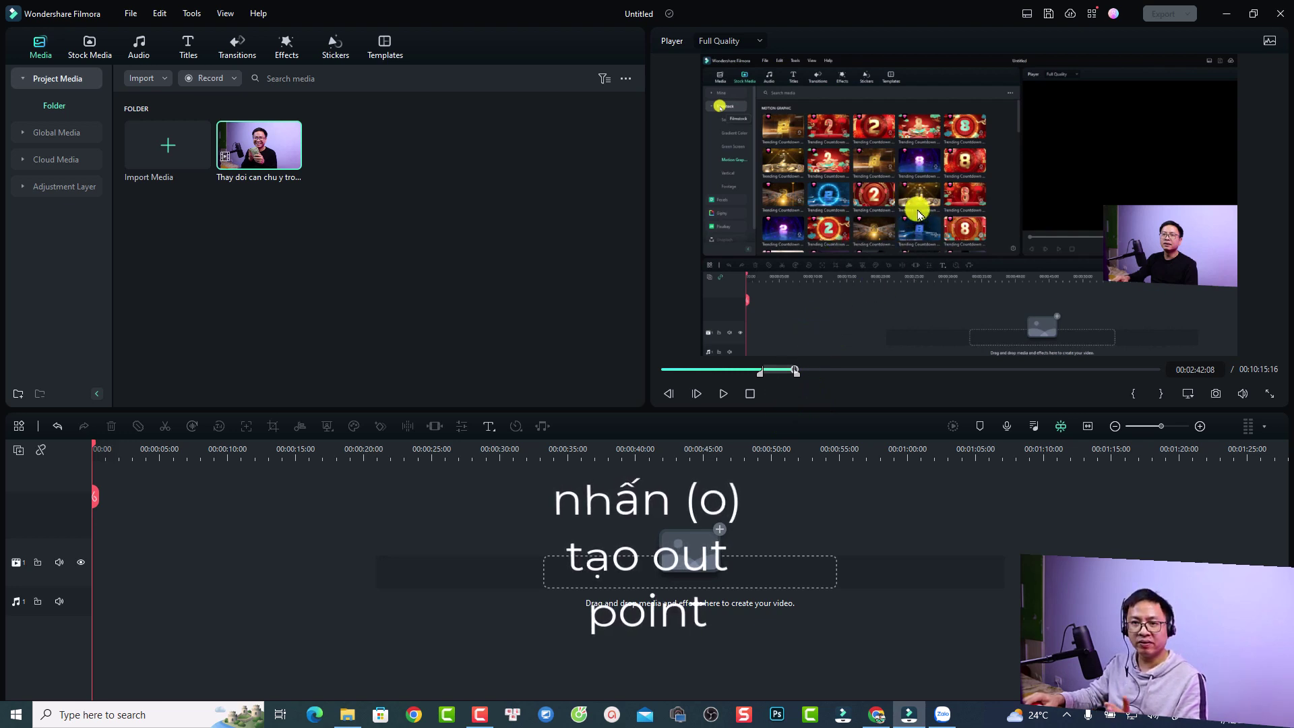
- Place the marked excerpt at the start of the first video track, keeping the project settings of 1080 x 1080 25fps
{"action": "left_click_drag", "start_coordinate": [916, 211], "coordinate": [95, 572]}
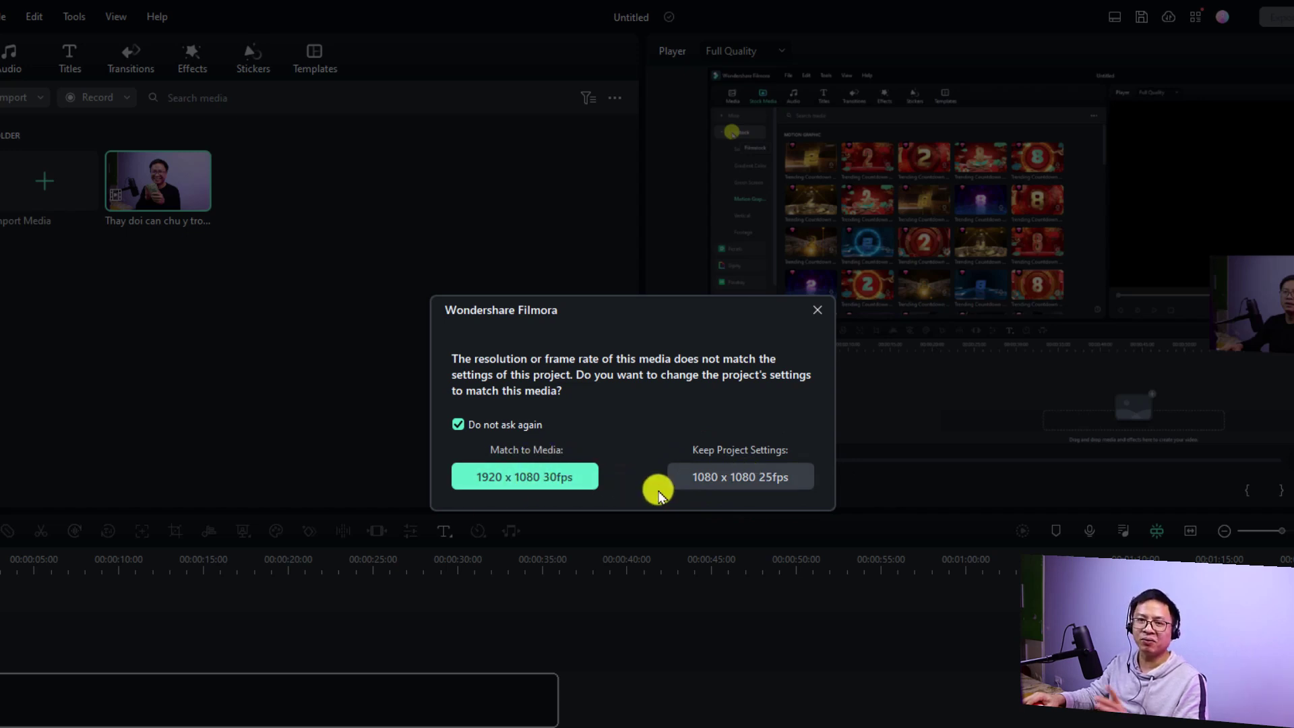
{"action": "left_click", "coordinate": [731, 480]}
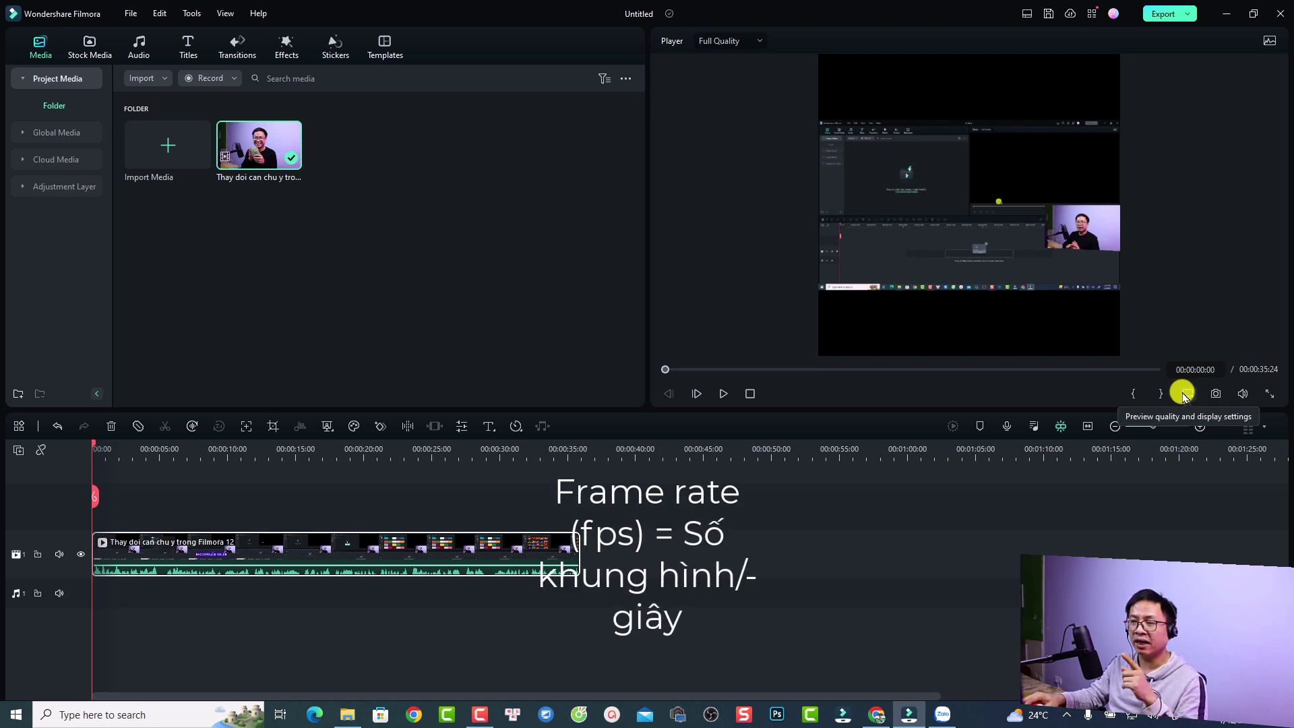
- Change the project's frame rate to 30 fps in the project settings
{"action": "left_click", "coordinate": [1184, 395]}
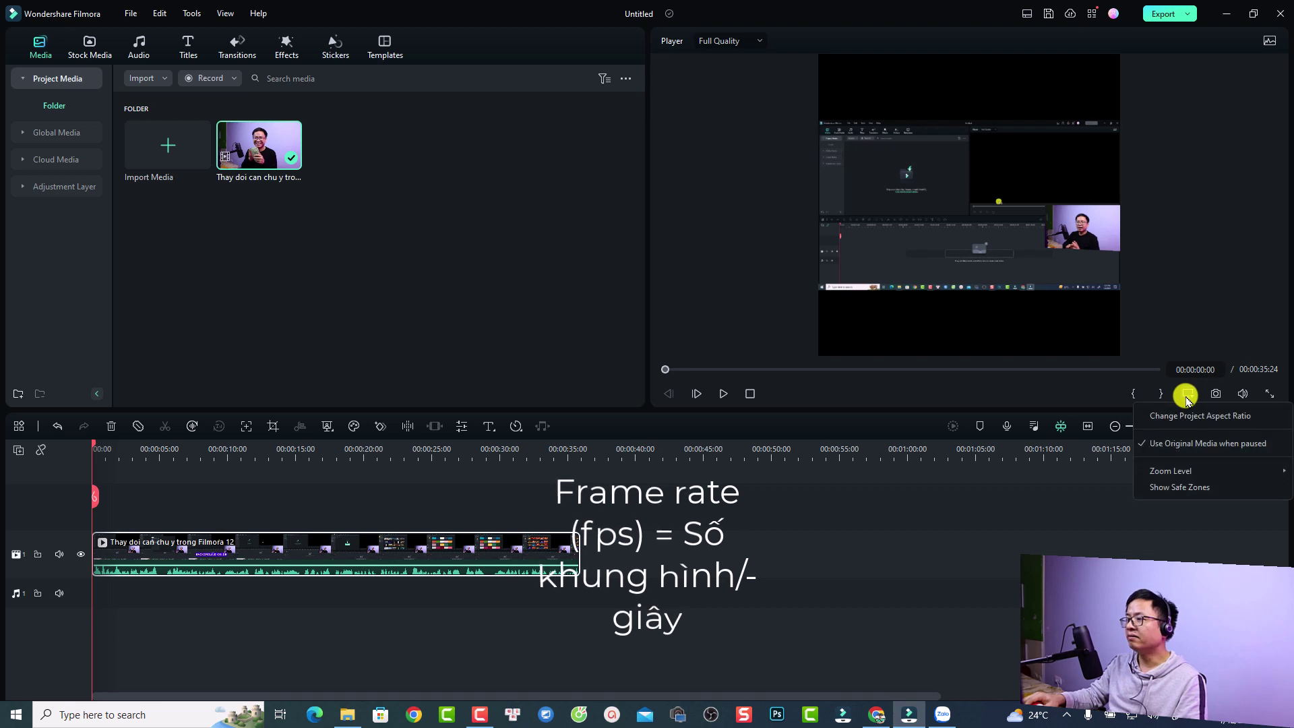
{"action": "left_click", "coordinate": [1179, 418]}
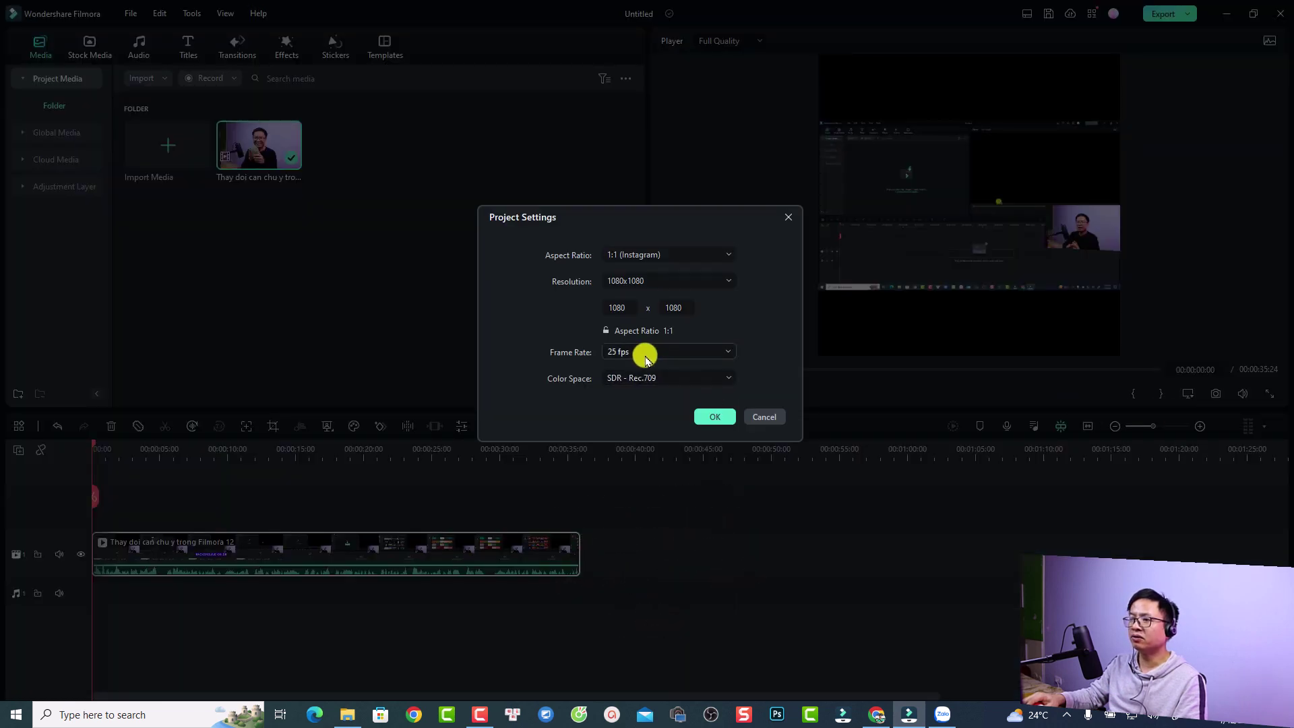
{"action": "left_click", "coordinate": [641, 352]}
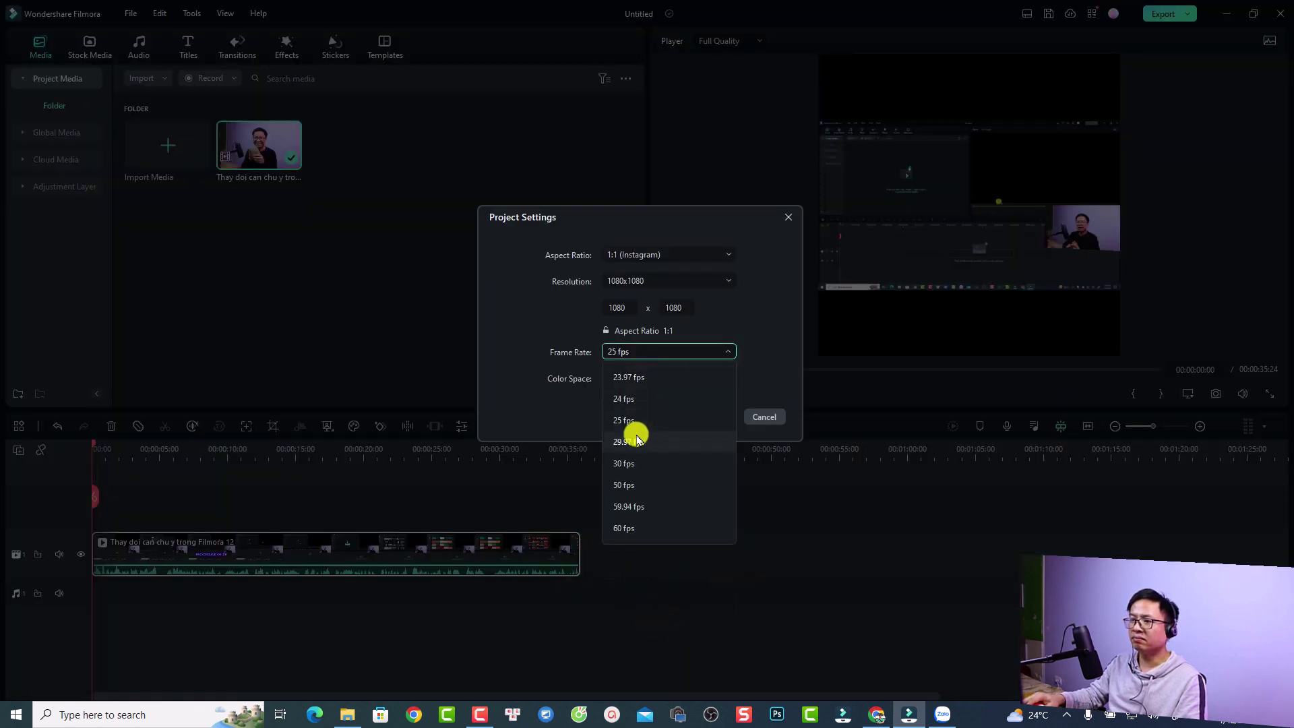
{"action": "left_click", "coordinate": [624, 456]}
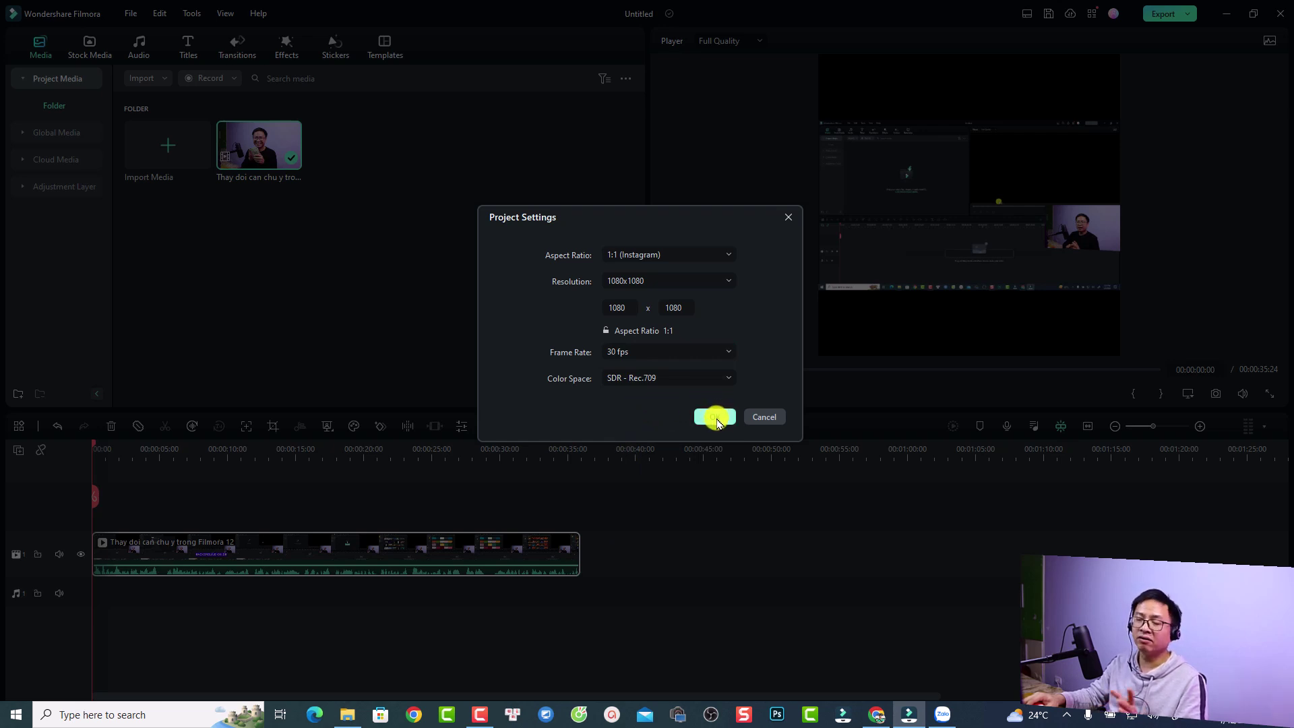
{"action": "left_click", "coordinate": [714, 417]}
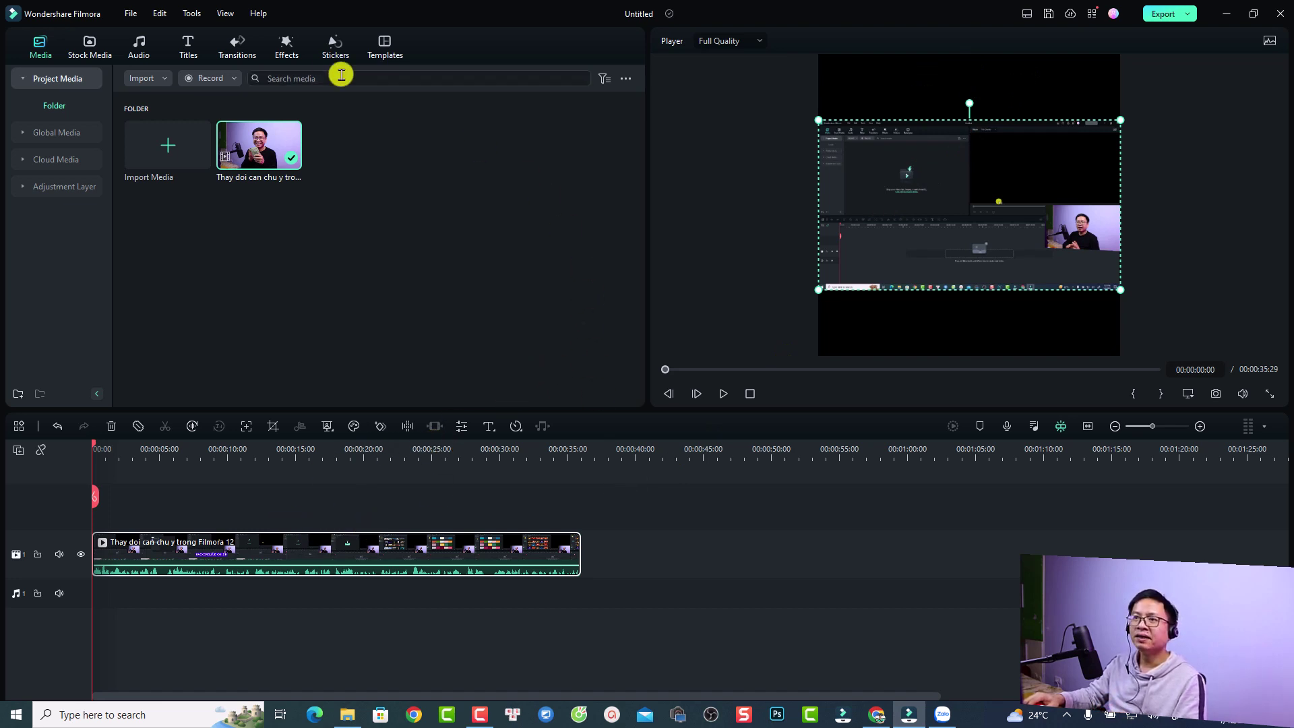
- Add the Slant Blur background effect on the track above the video and extend it to the clip's full length
{"action": "left_click", "coordinate": [290, 51]}
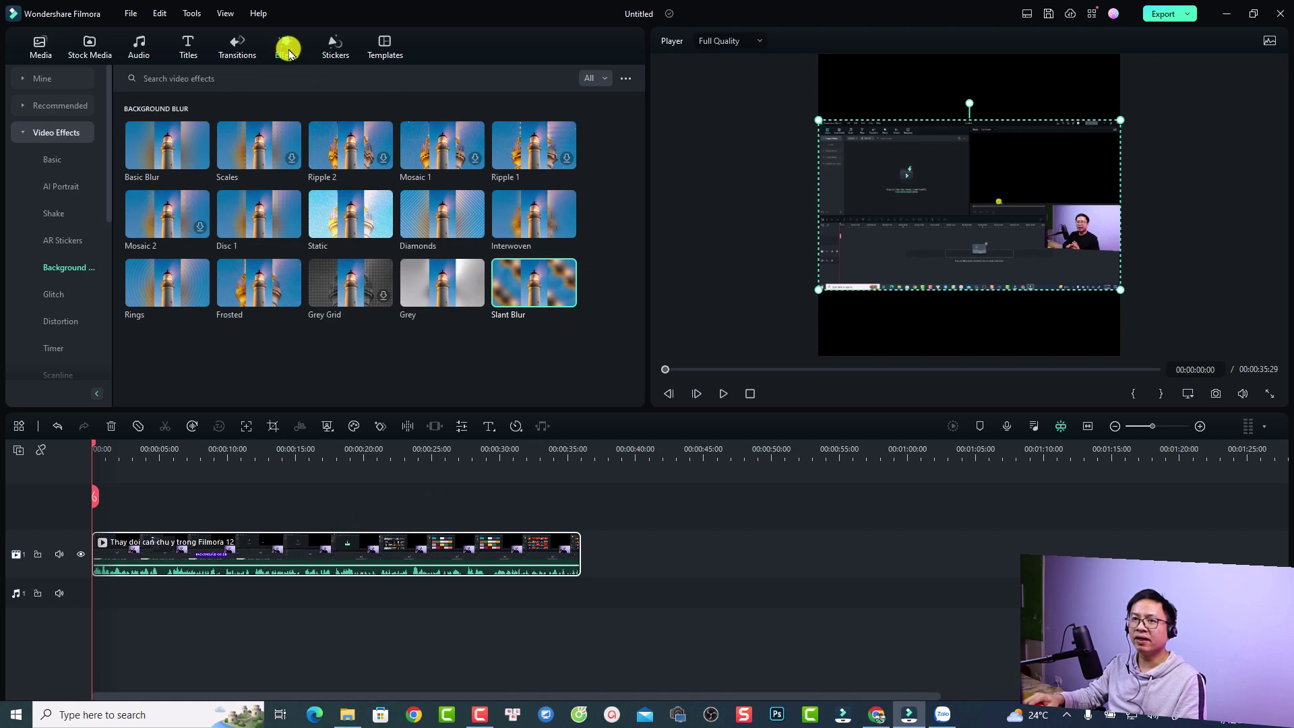
{"action": "left_click", "coordinate": [24, 132]}
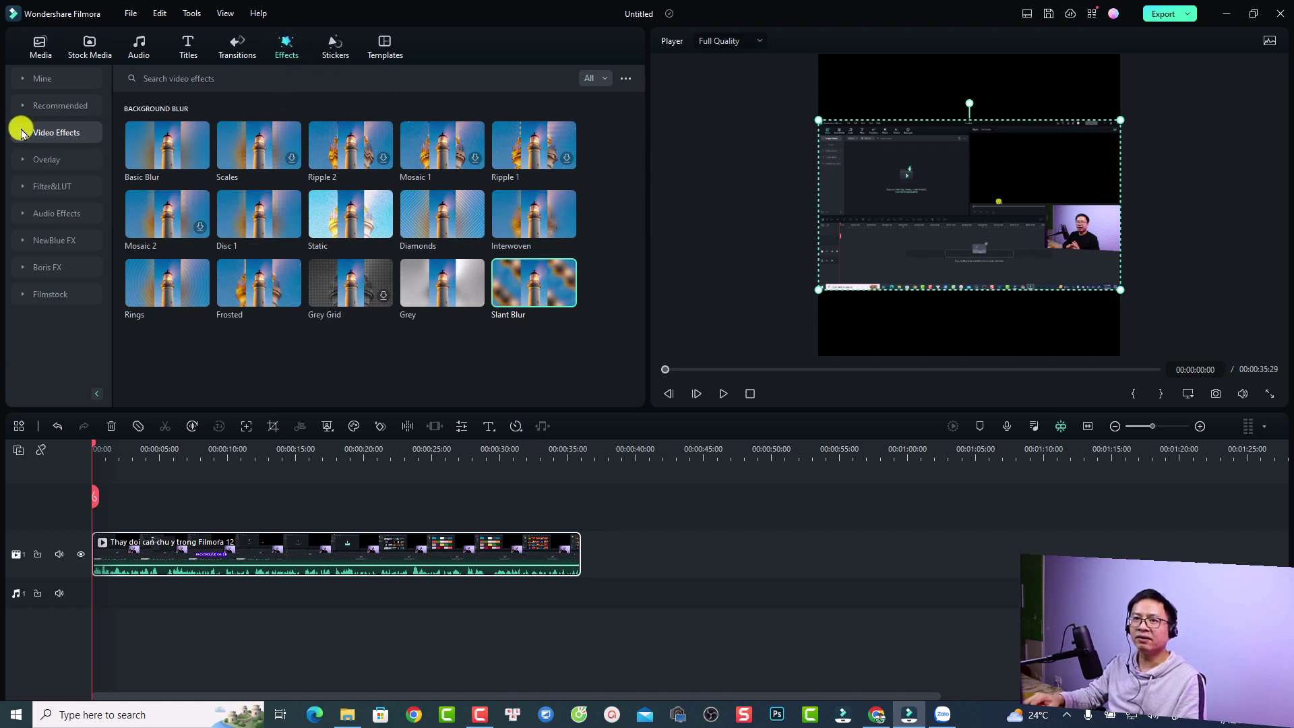
{"action": "left_click", "coordinate": [22, 133]}
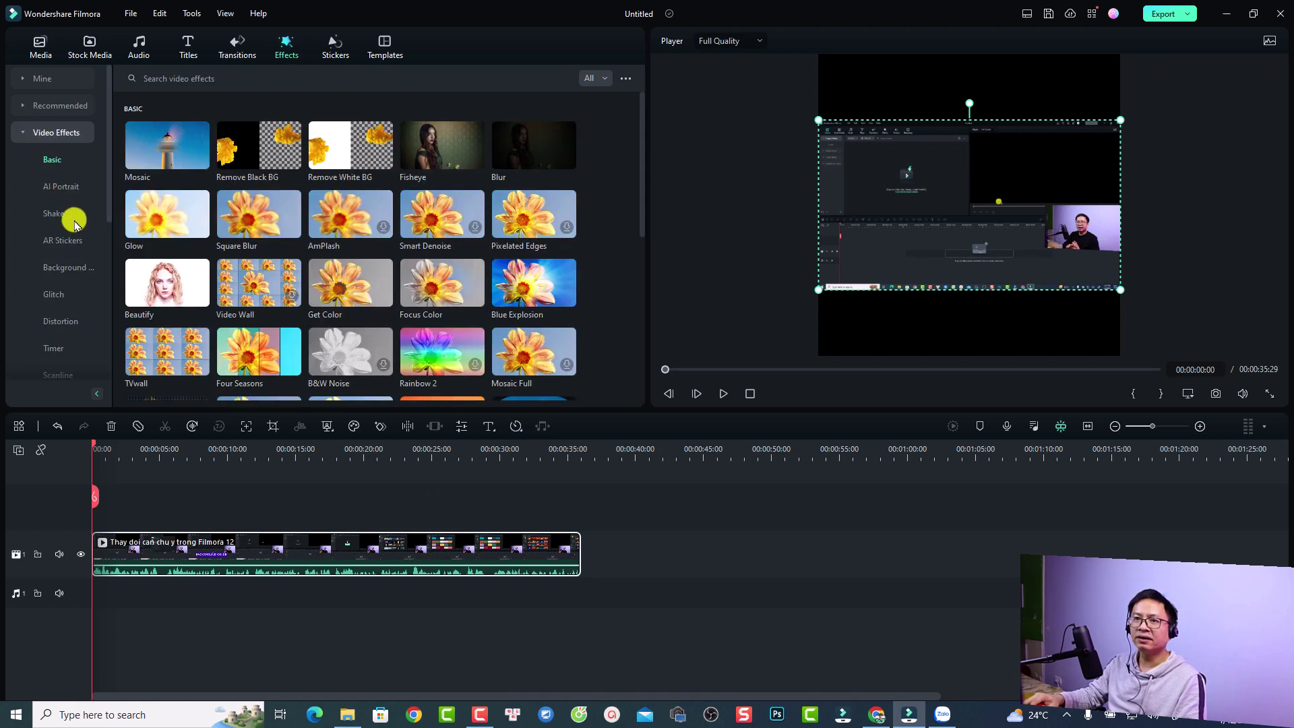
{"action": "left_click", "coordinate": [66, 270]}
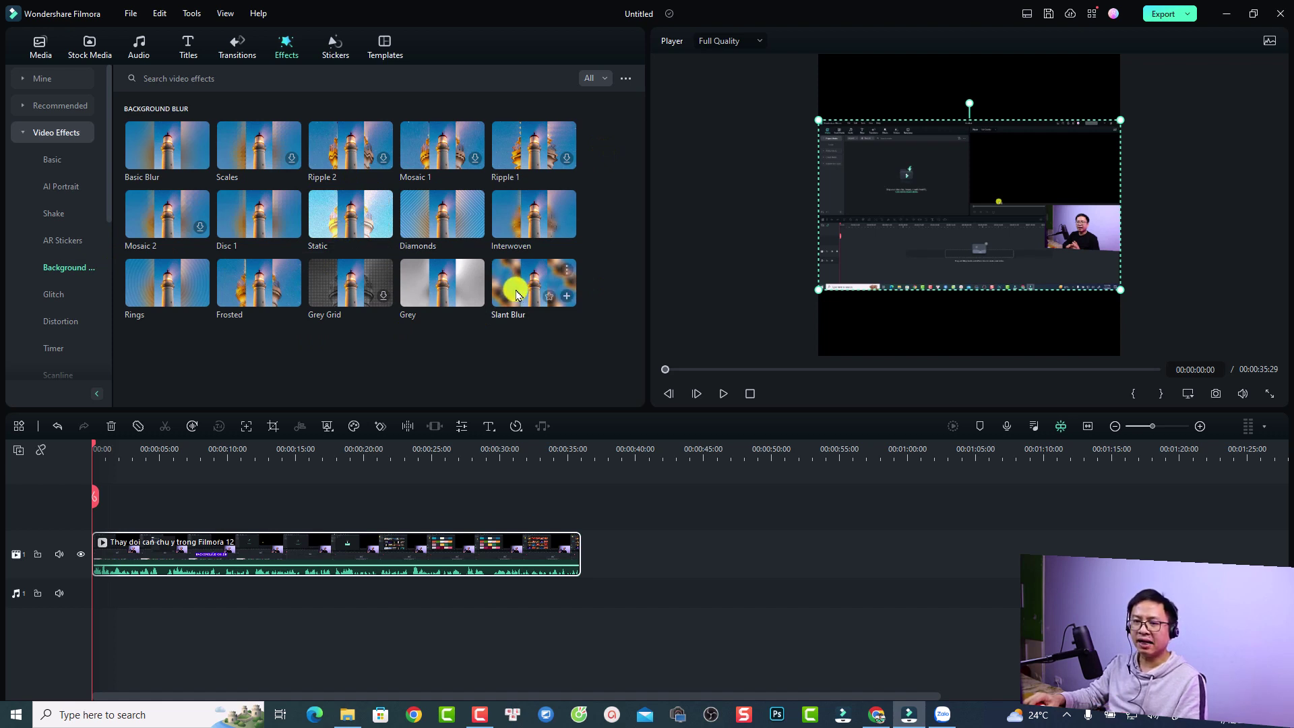
{"action": "left_click_drag", "start_coordinate": [516, 295], "coordinate": [93, 517]}
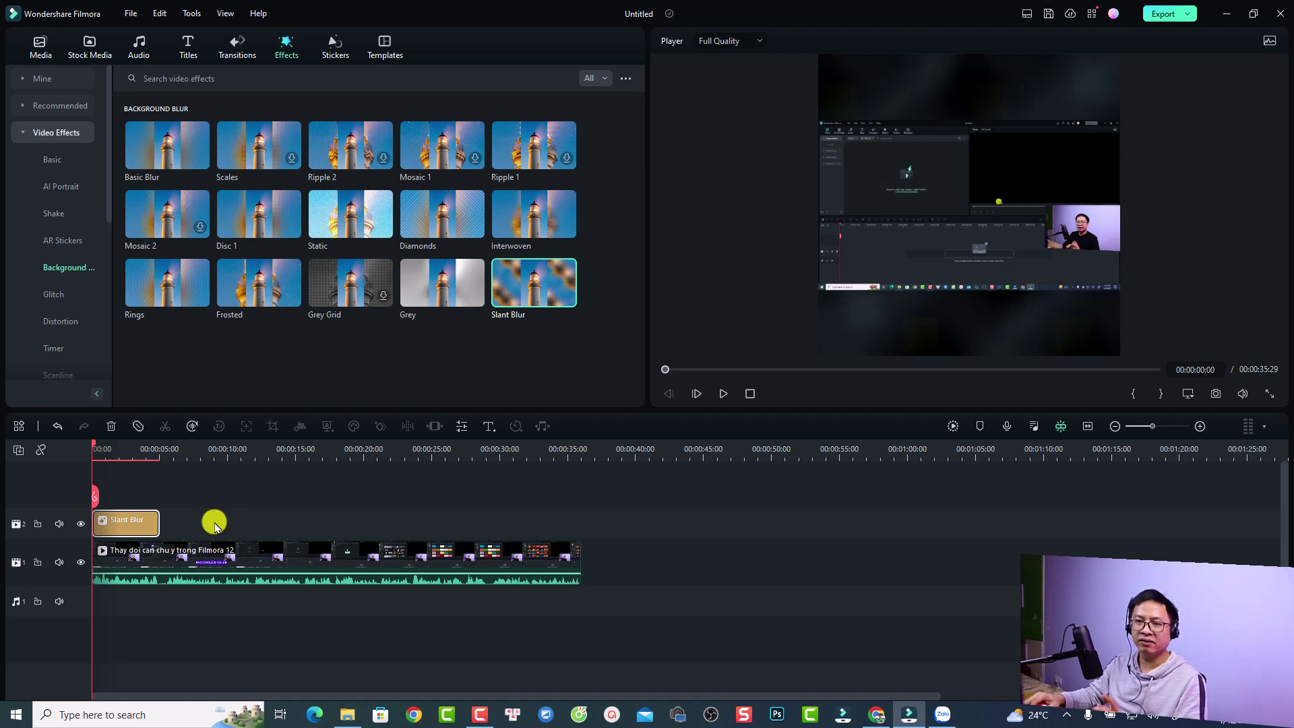
{"action": "left_click_drag", "start_coordinate": [157, 523], "coordinate": [580, 517]}
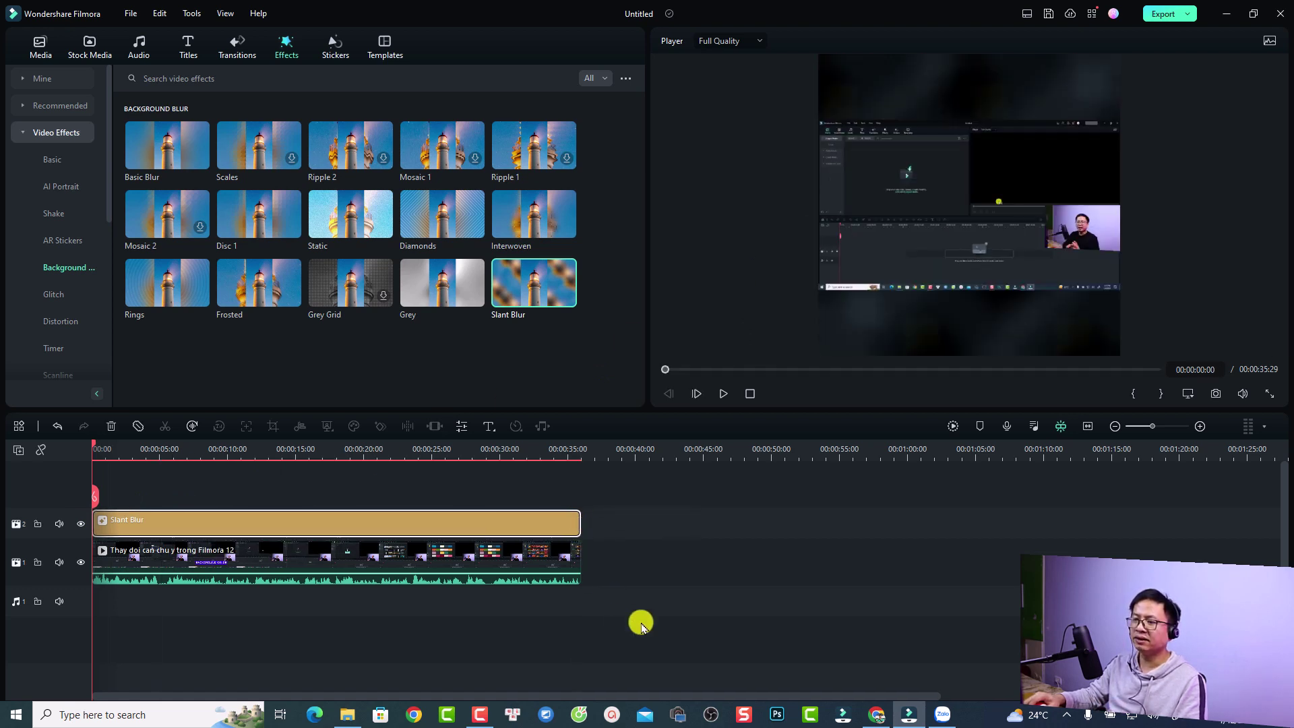
- Play the opening of the timeline to check the blurred background, and return the playhead to the start
{"action": "key", "text": "space"}
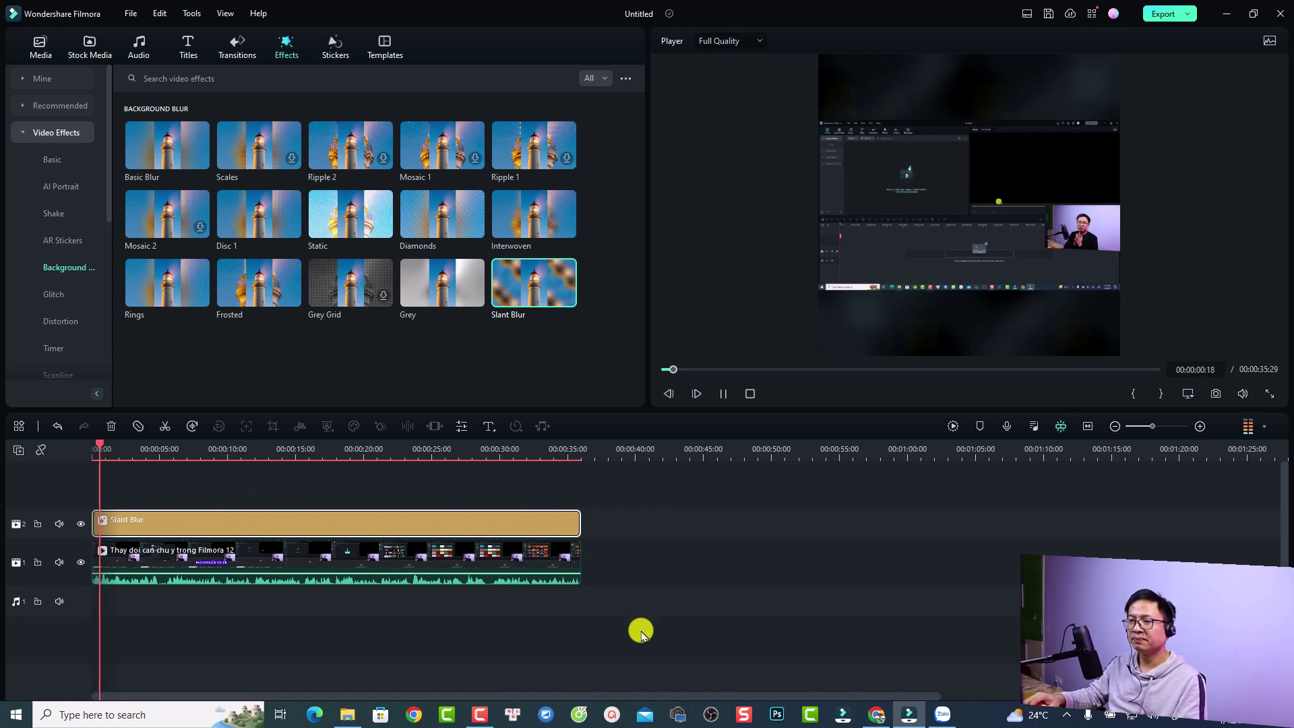
{"action": "left_click", "coordinate": [642, 623]}
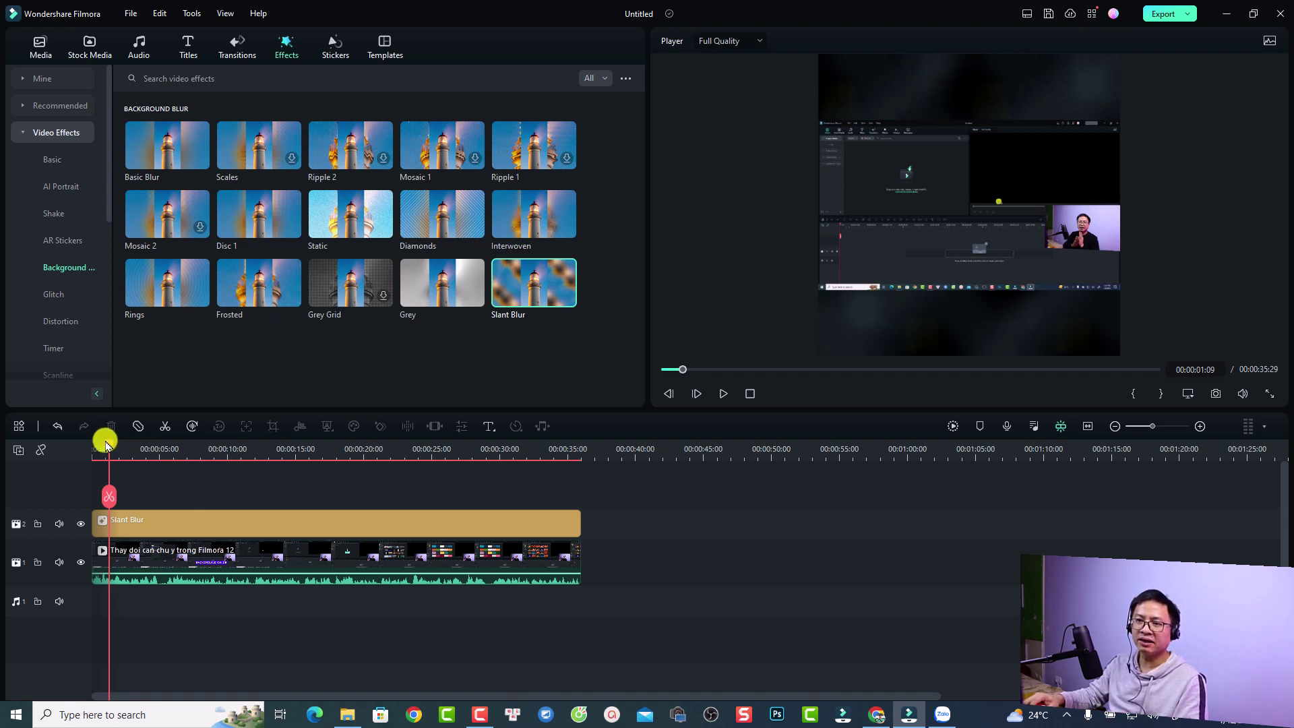
{"action": "left_click_drag", "start_coordinate": [111, 450], "coordinate": [93, 449]}
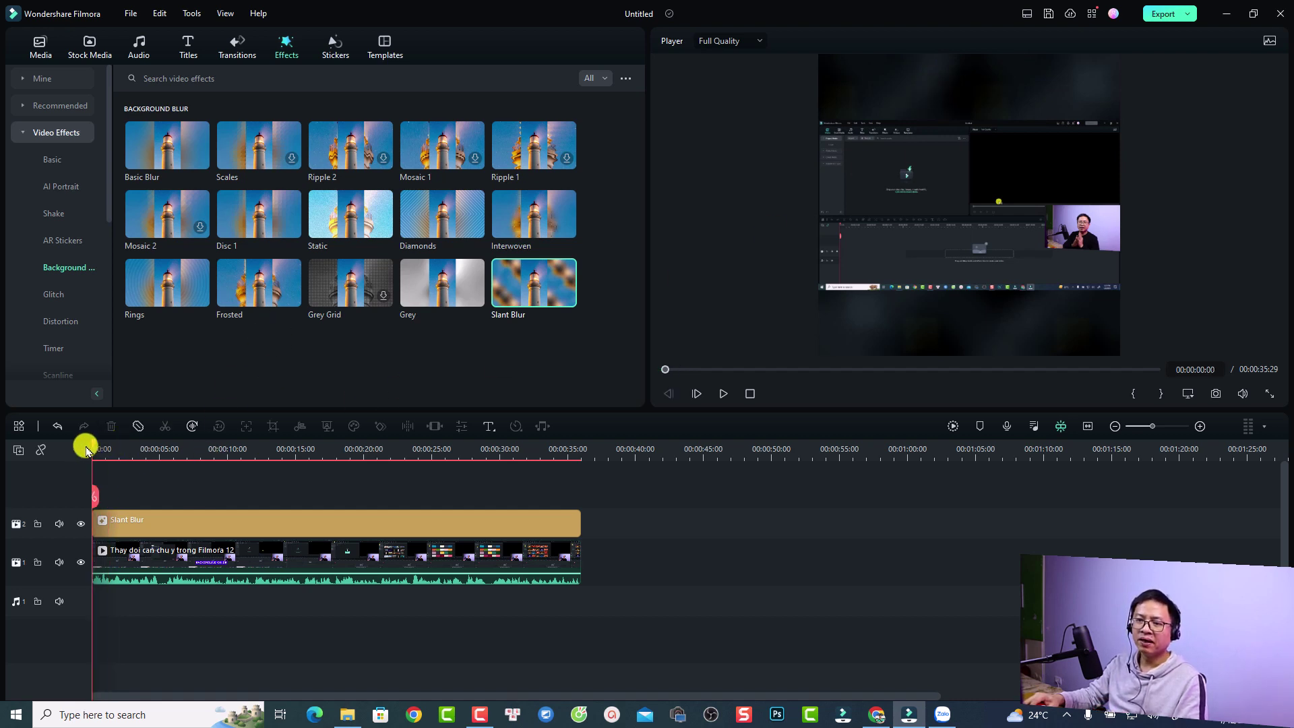
- Add the custom TITLE SHORTS title at the start of the timeline, on a track above the Slant Blur effect
{"action": "left_click", "coordinate": [183, 52]}
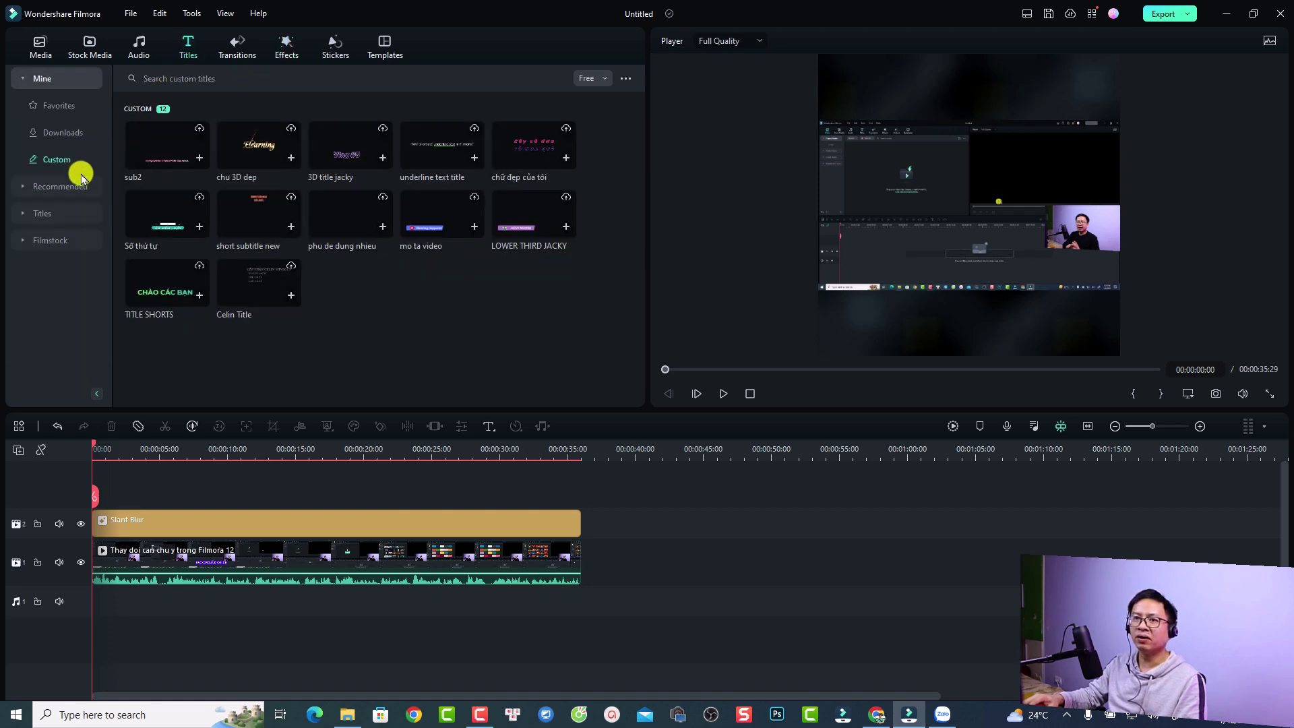
{"action": "left_click", "coordinate": [22, 214]}
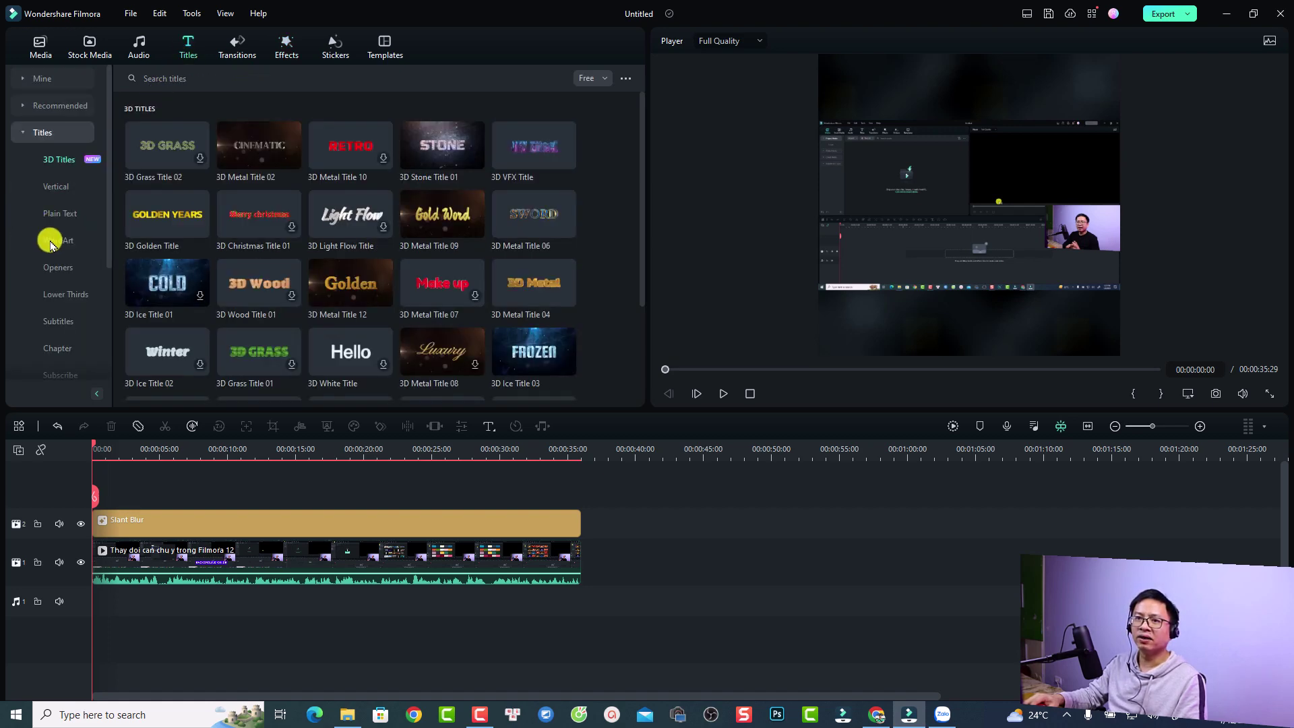
{"action": "left_click", "coordinate": [50, 215]}
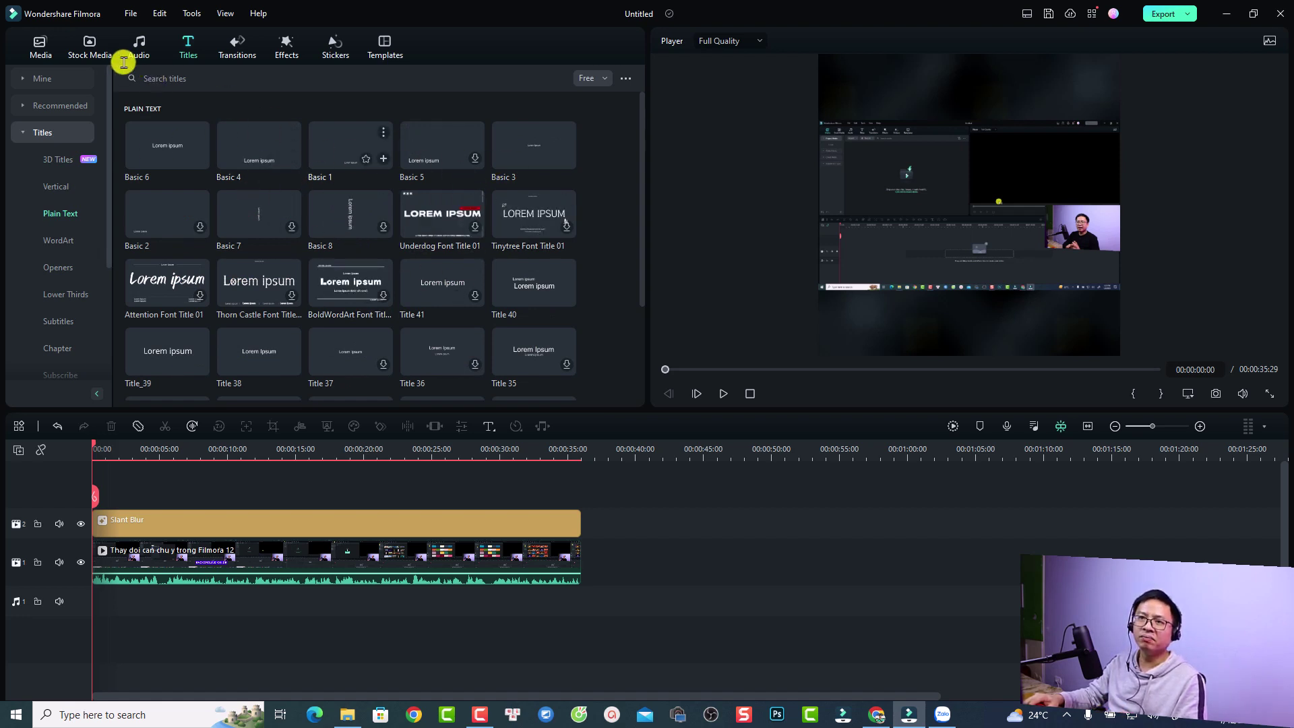
{"action": "left_click", "coordinate": [23, 81]}
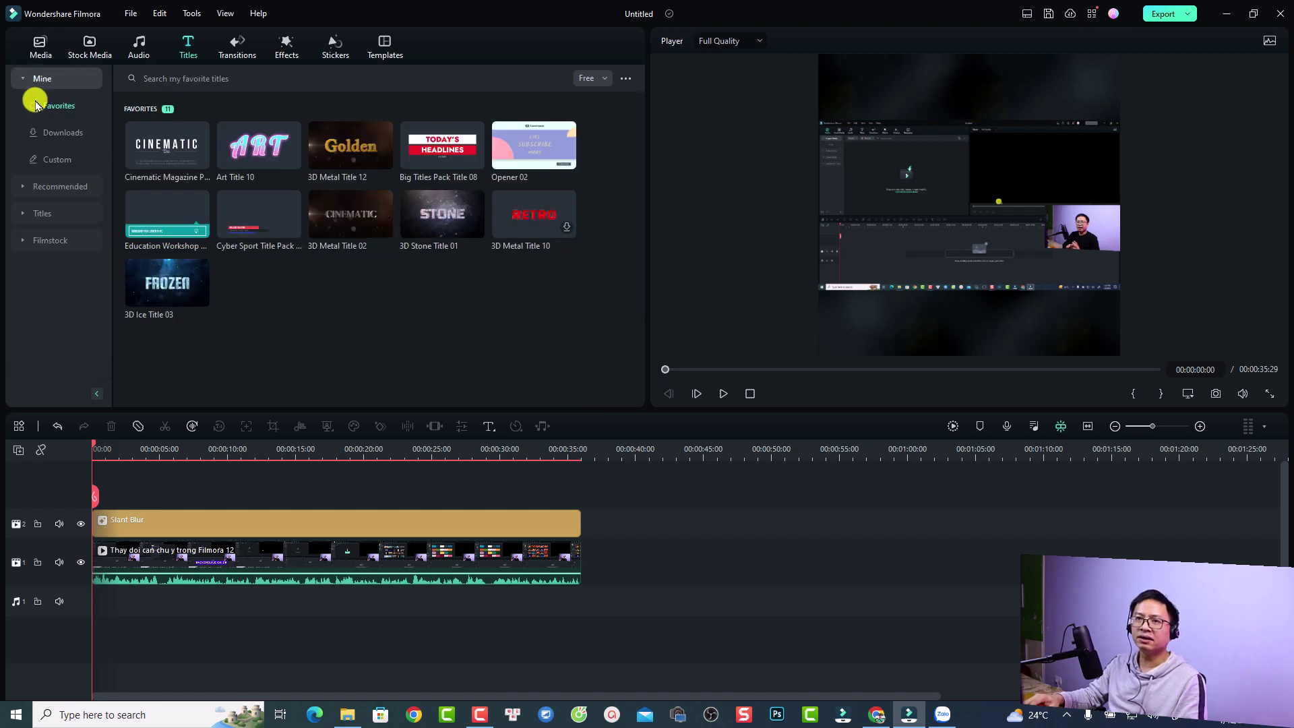
{"action": "left_click", "coordinate": [51, 159]}
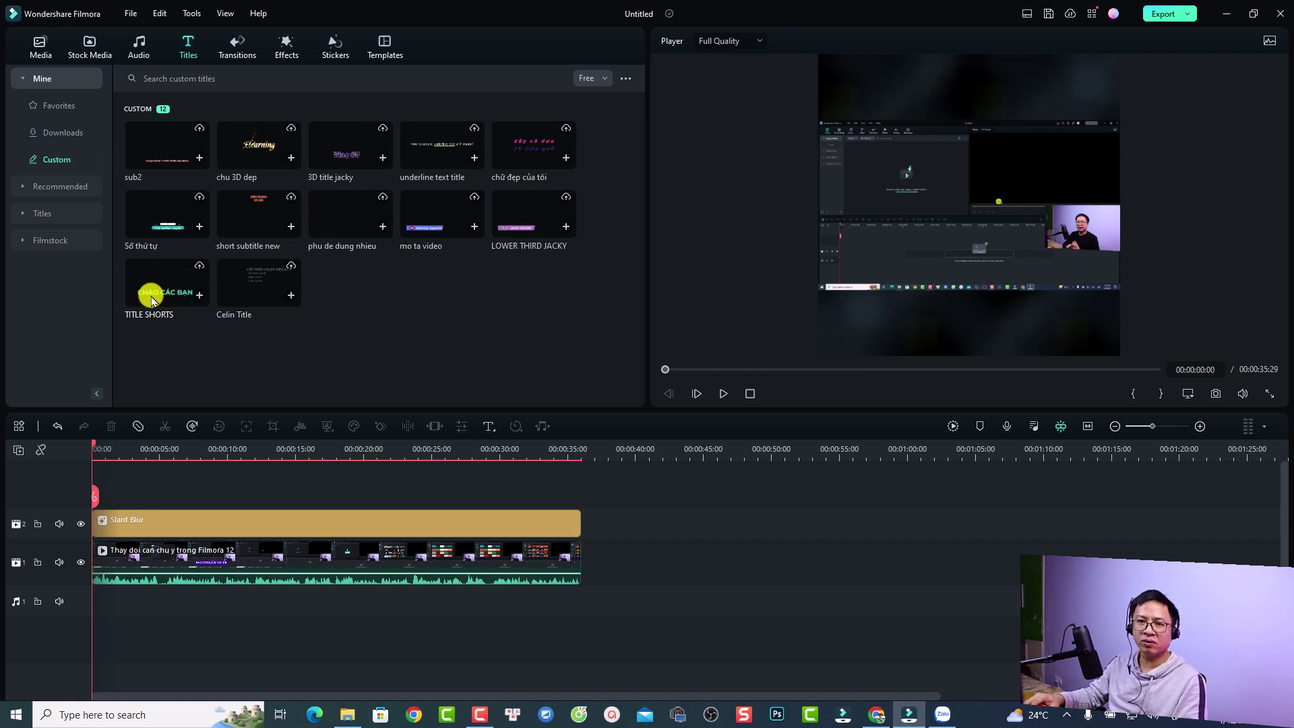
{"action": "left_click_drag", "start_coordinate": [155, 297], "coordinate": [92, 497]}
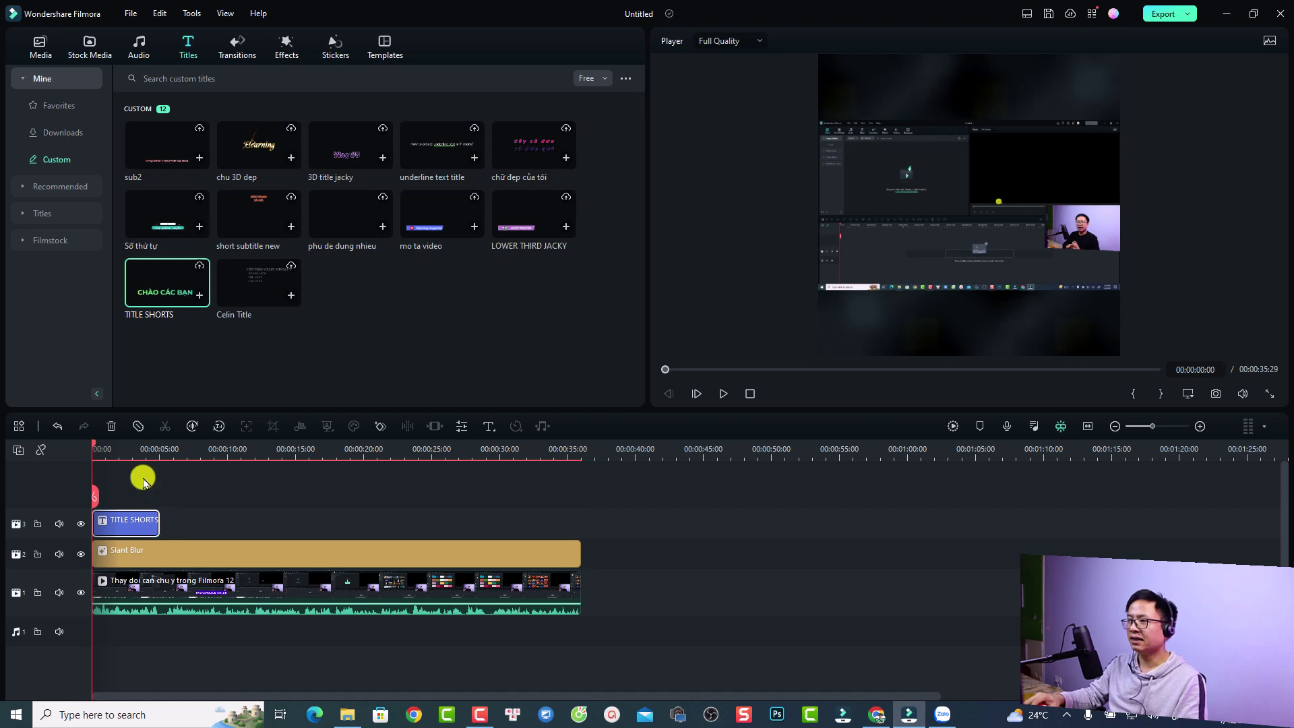
- Move the title into the blurred band above the video picture and change its text to "Đổi Màu Nền Video"
{"action": "left_click", "coordinate": [120, 451]}
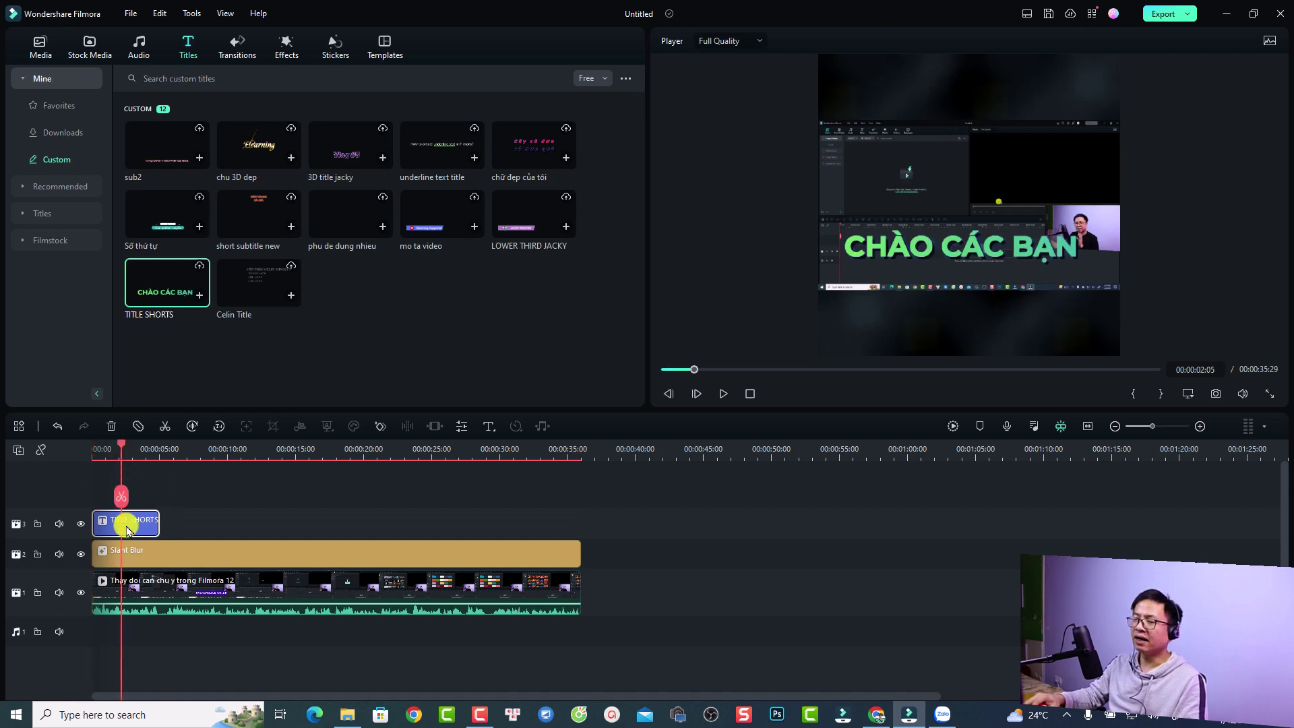
{"action": "left_click_drag", "start_coordinate": [915, 239], "coordinate": [929, 90]}
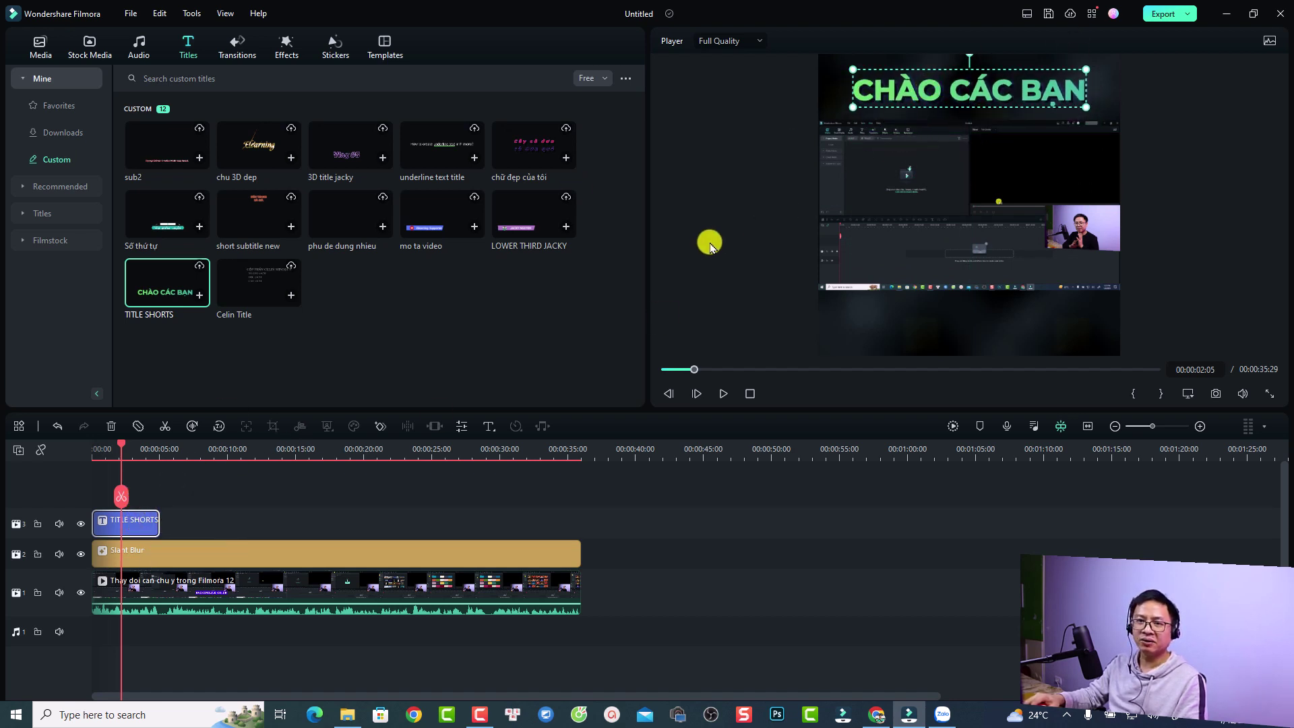
{"action": "double_click", "coordinate": [929, 87]}
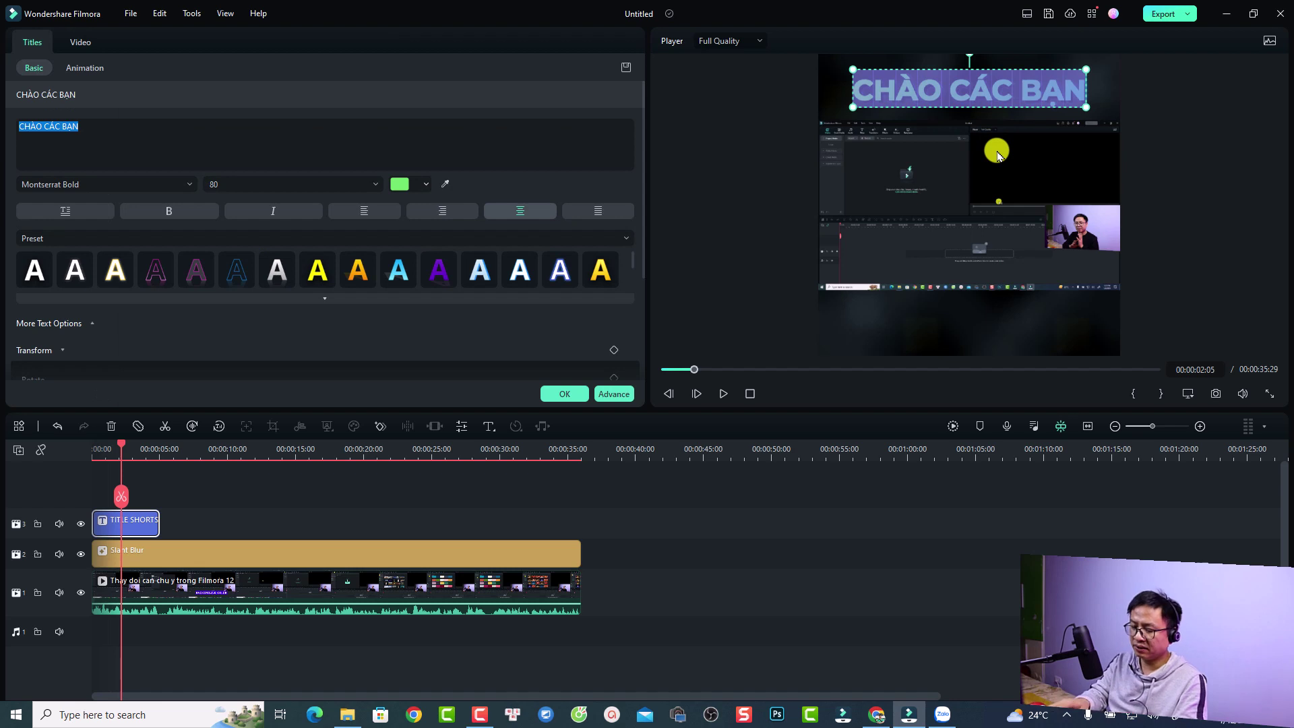
{"action": "type", "text": "Đổi Mau"}
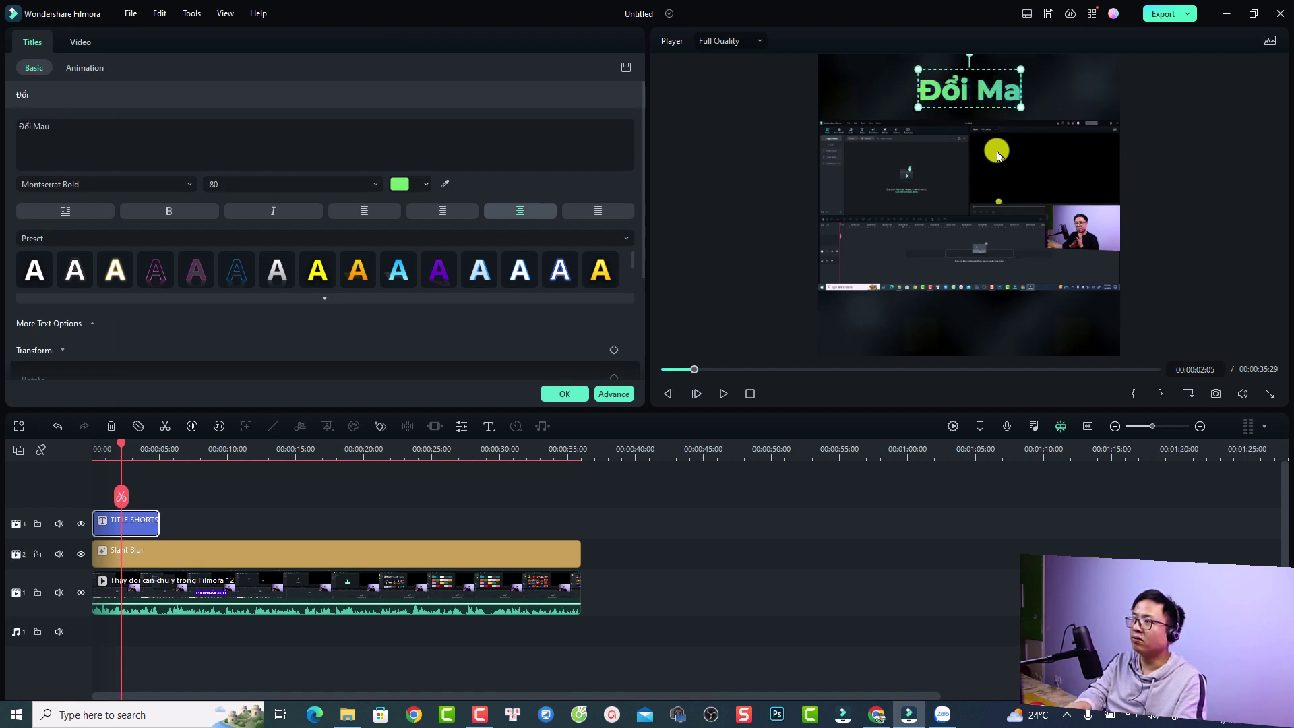
{"action": "type", "text": "f Nền"}
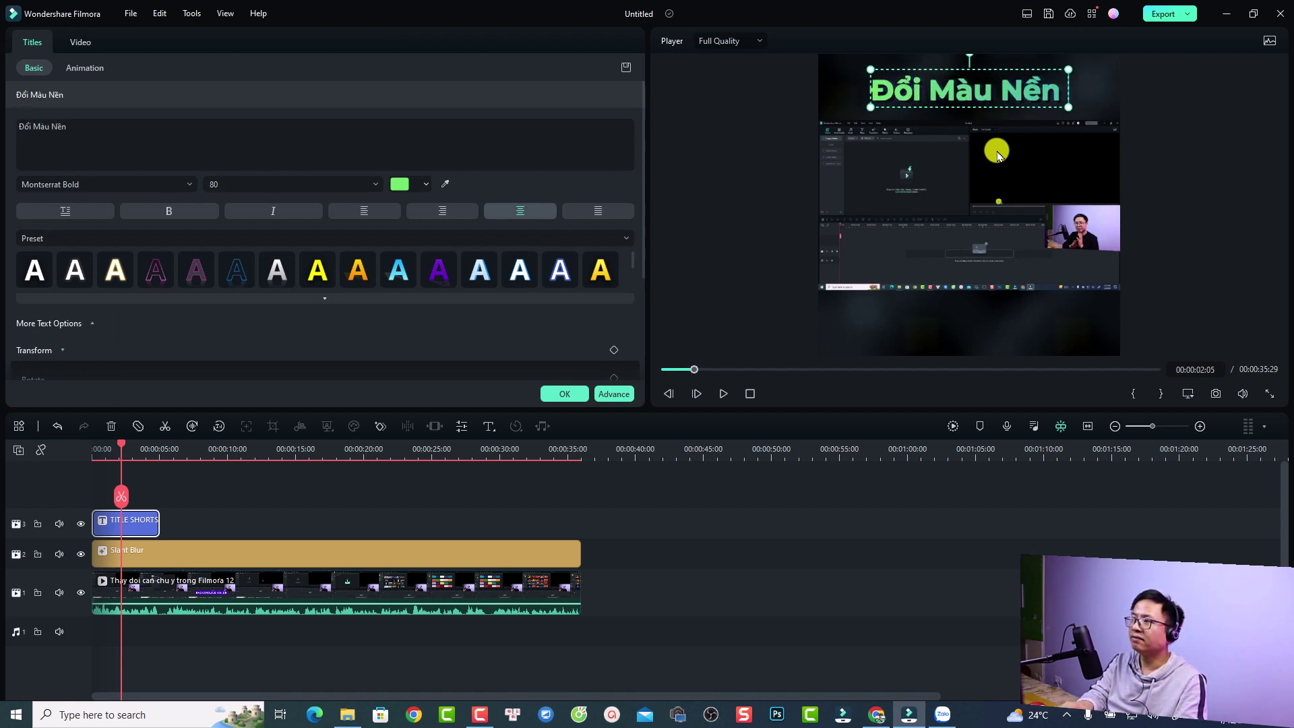
{"action": "type", "text": " Video"}
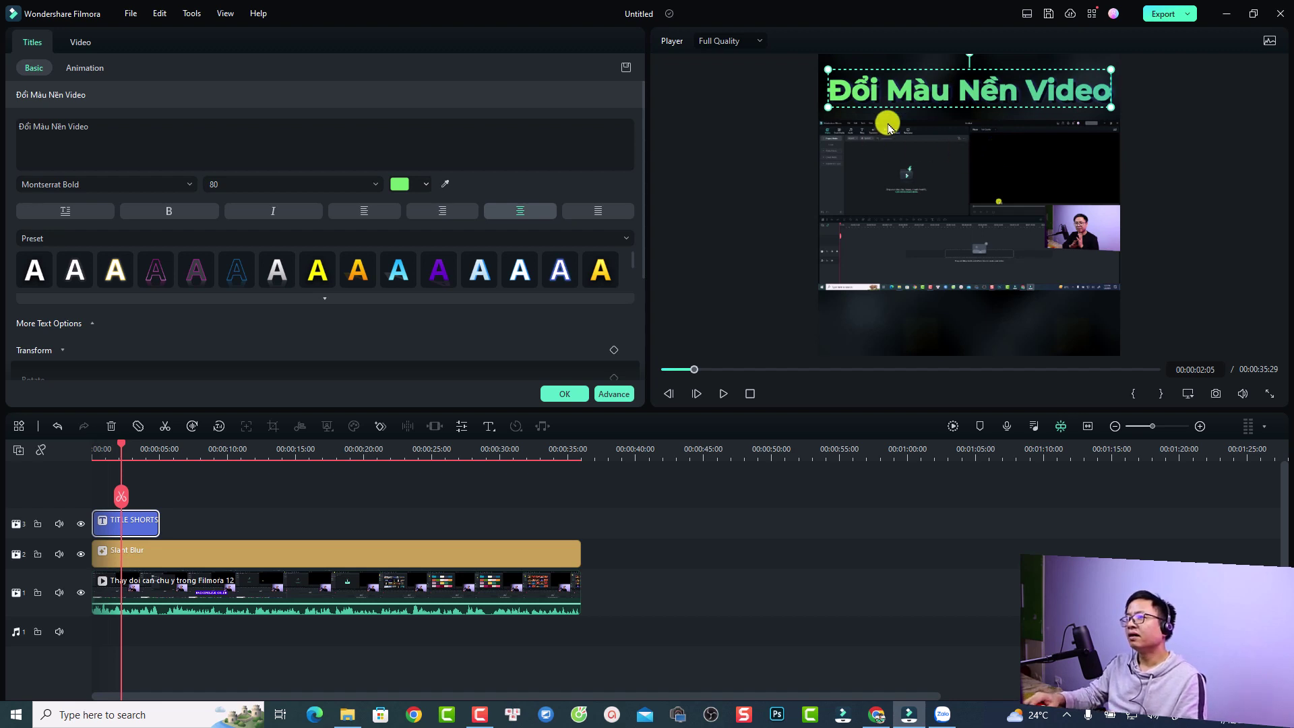
- Set the title's font size to 70 and extend its clip to the full length of the video
{"action": "left_click", "coordinate": [230, 185]}
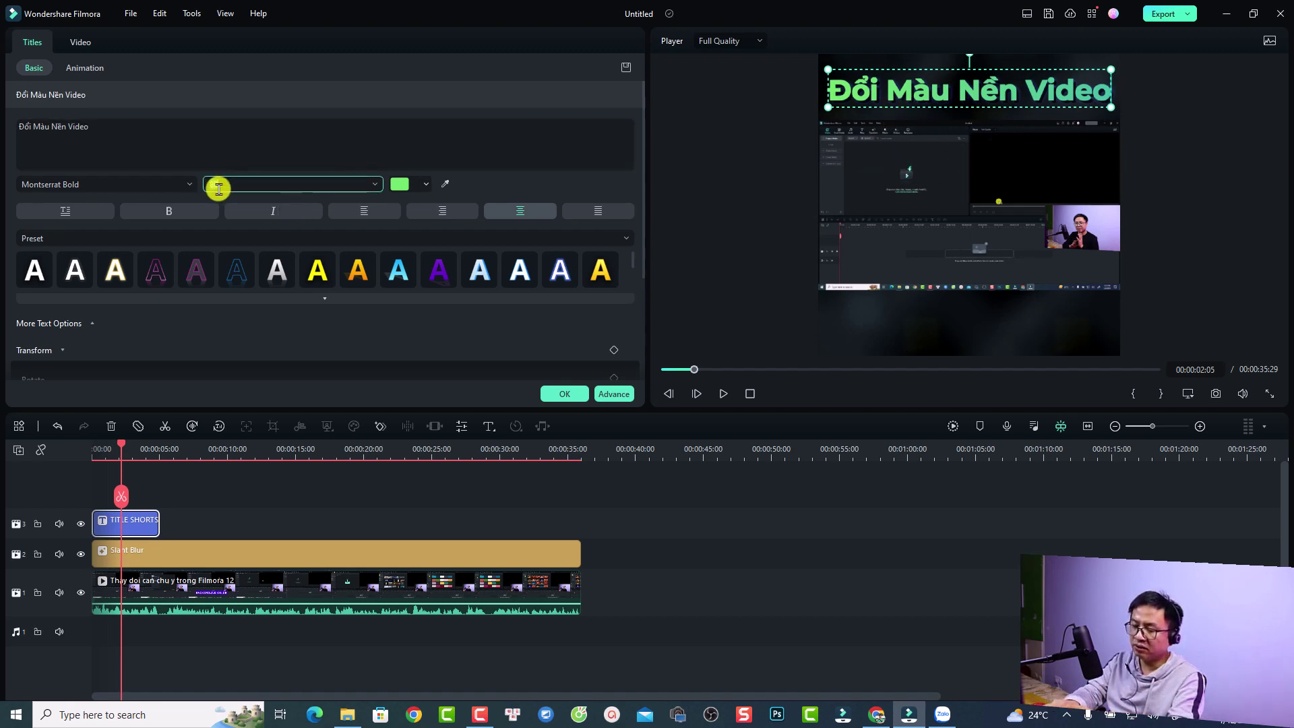
{"action": "type", "text": "70"}
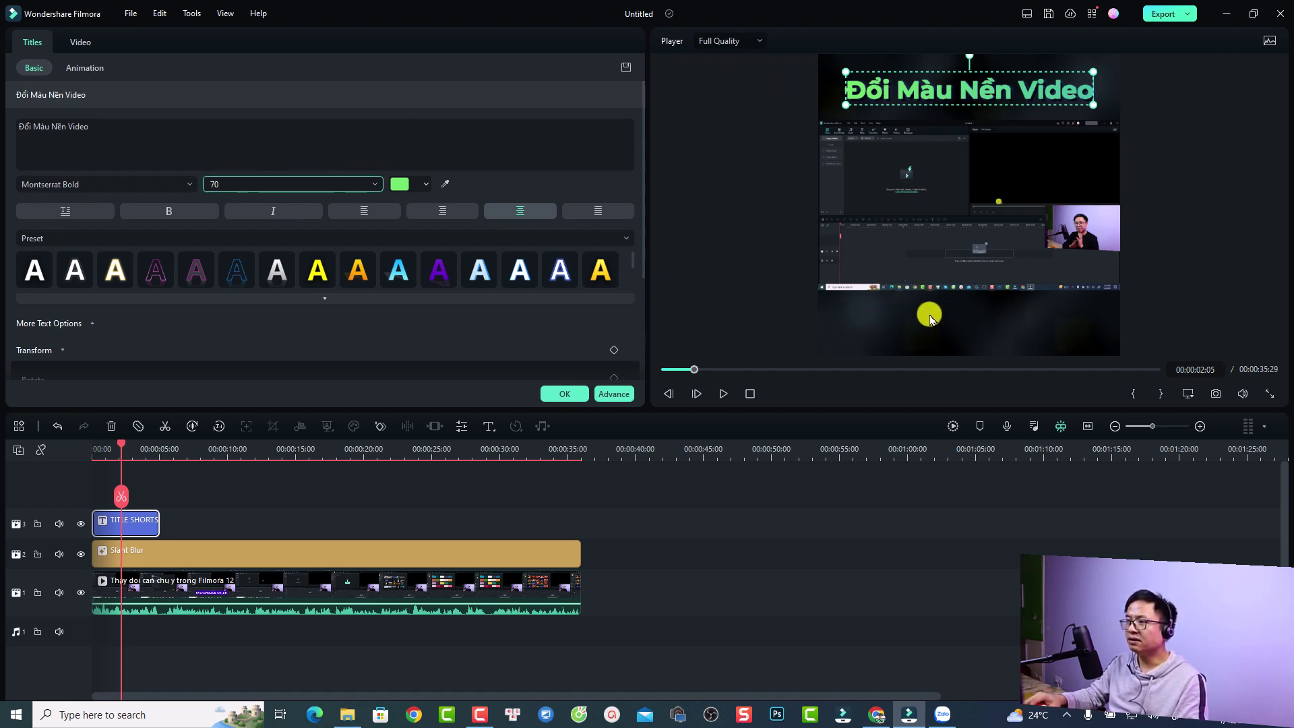
{"action": "left_click", "coordinate": [191, 511]}
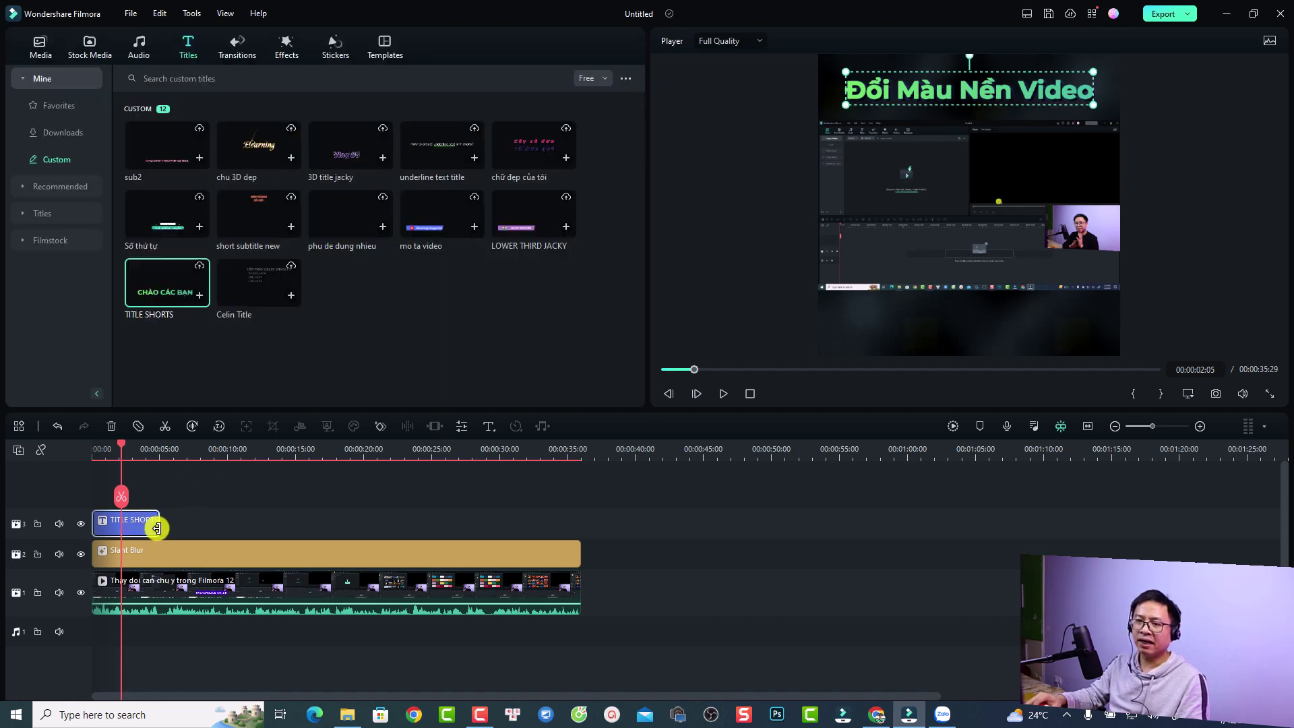
{"action": "left_click_drag", "start_coordinate": [157, 528], "coordinate": [580, 528]}
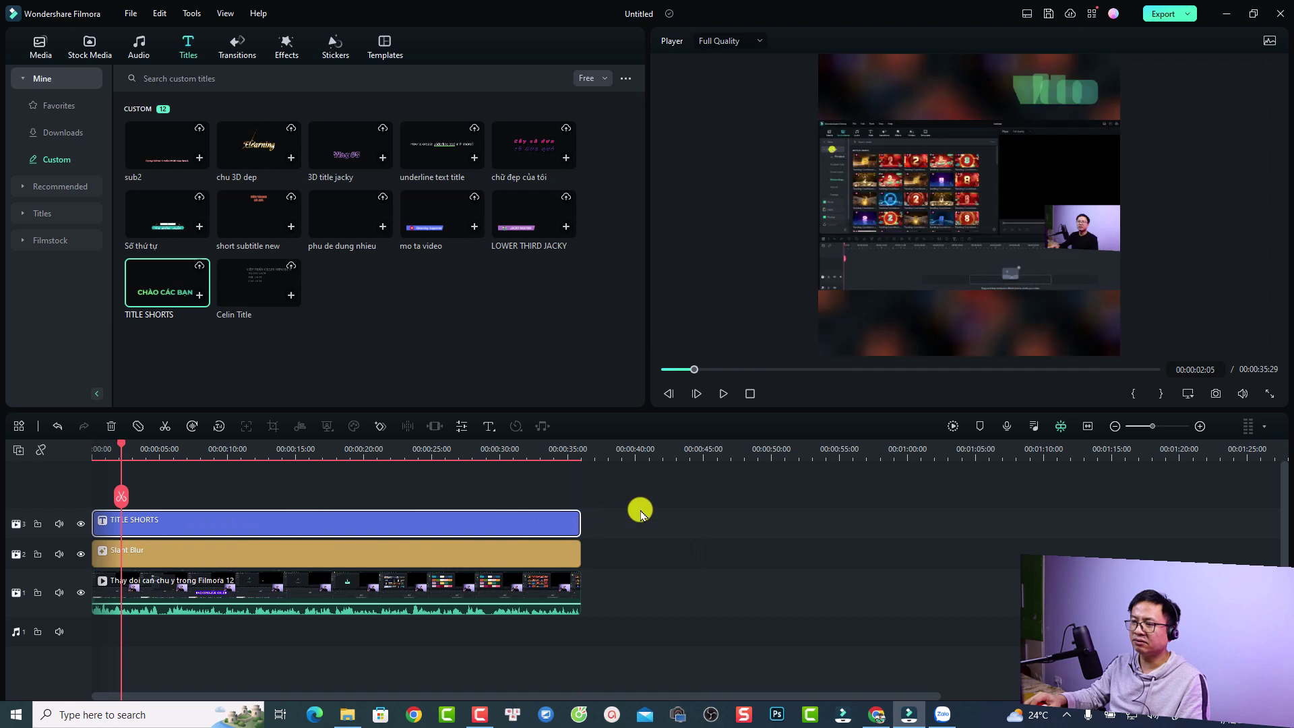
{"action": "left_click", "coordinate": [1088, 426]}
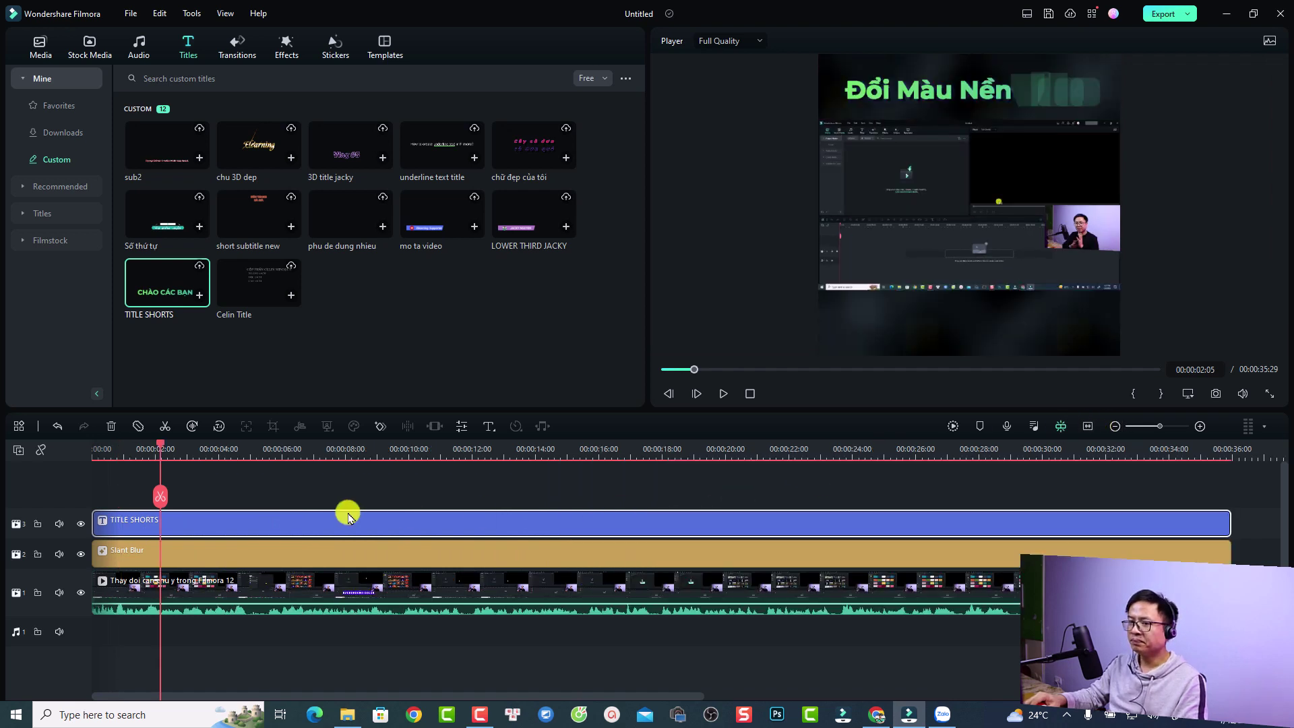
- Mute the first video track and play the timeline from its start to check the title's animation
{"action": "left_click", "coordinate": [94, 451]}
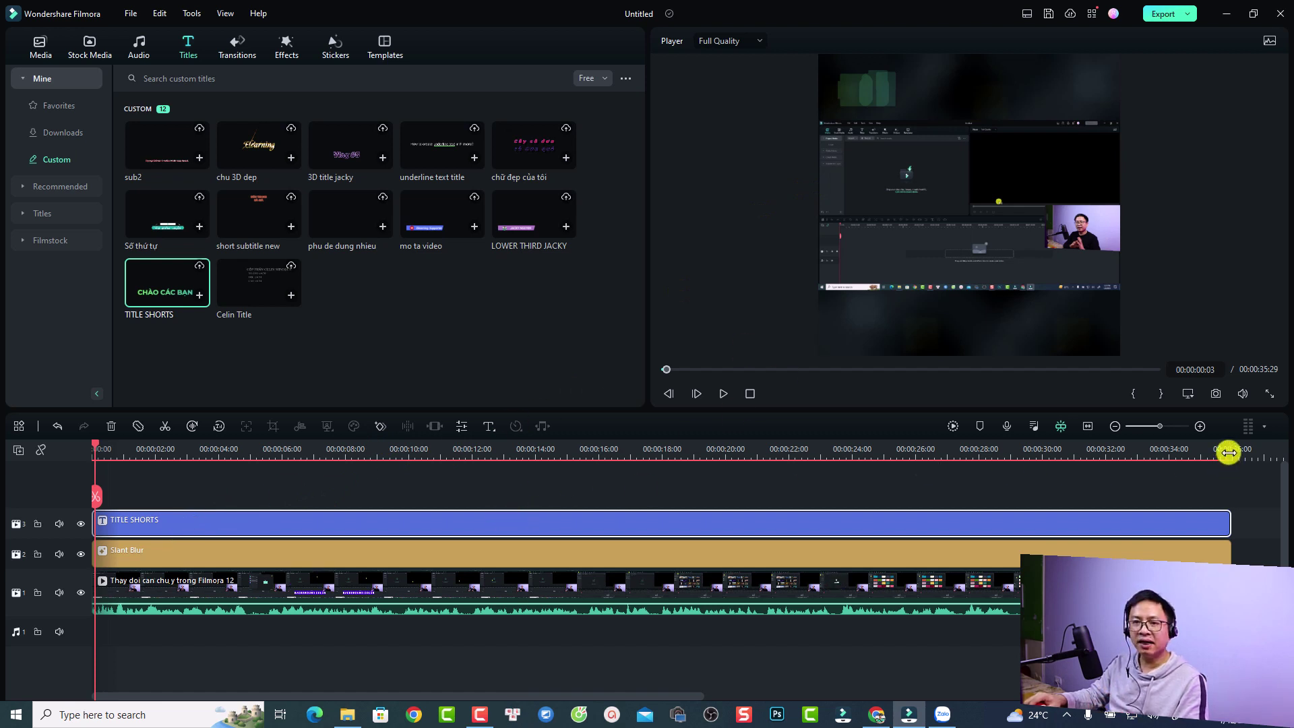
{"action": "left_click", "coordinate": [59, 594]}
{"action": "key", "text": "space"}
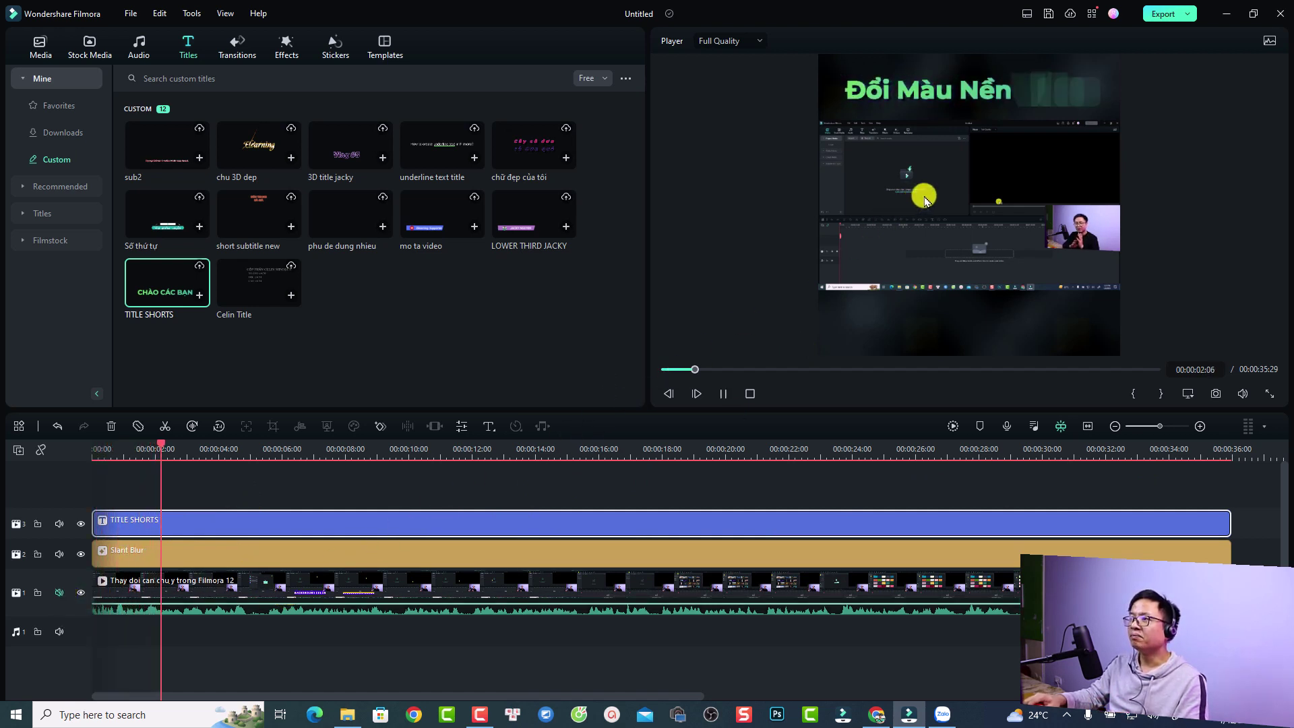
{"action": "key", "text": "space"}
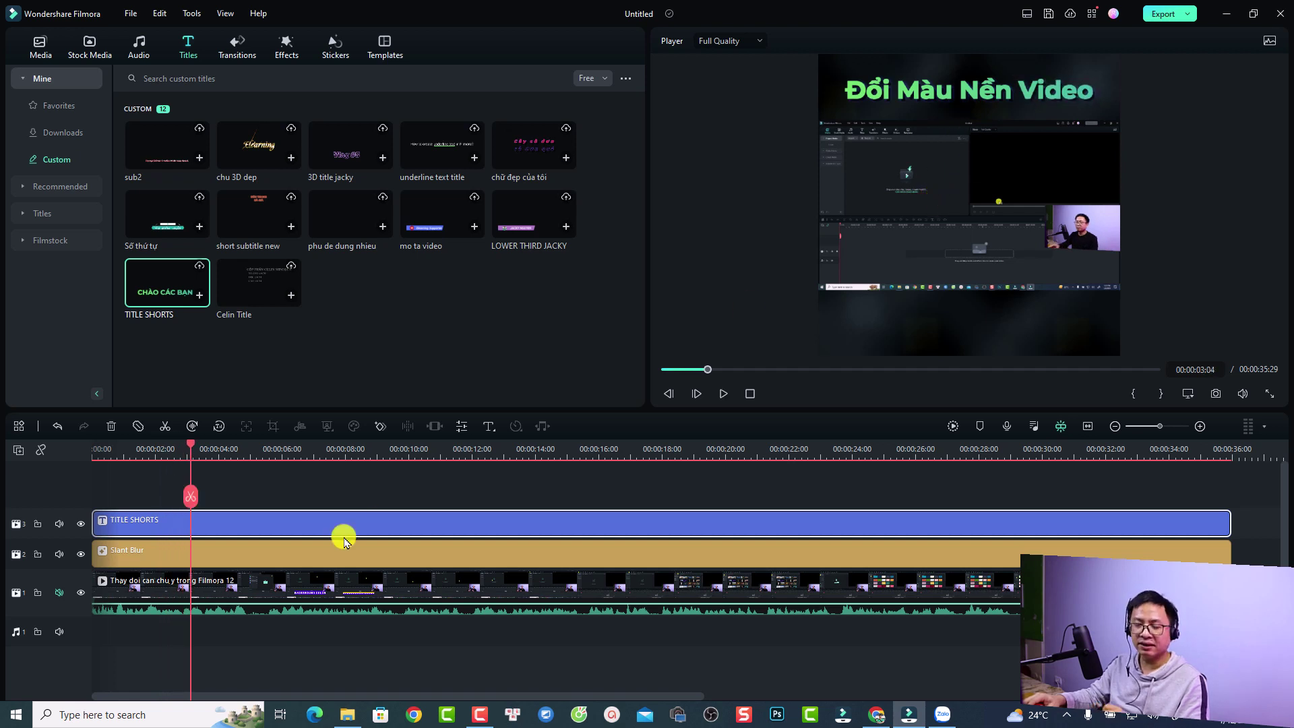
- Shorten the title's entrance animation to the very beginning of its clip in Advanced Text Edit, preview it, and apply the change
{"action": "right_click", "coordinate": [199, 528]}
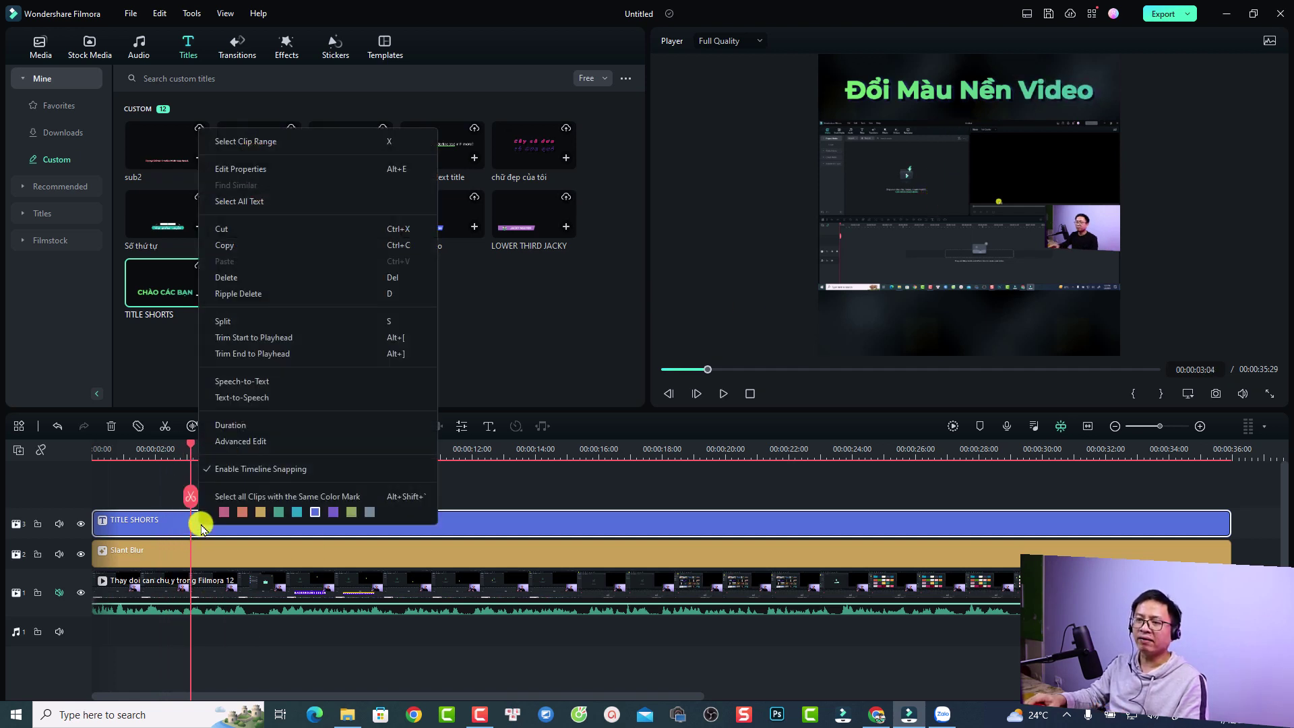
{"action": "left_click", "coordinate": [244, 441]}
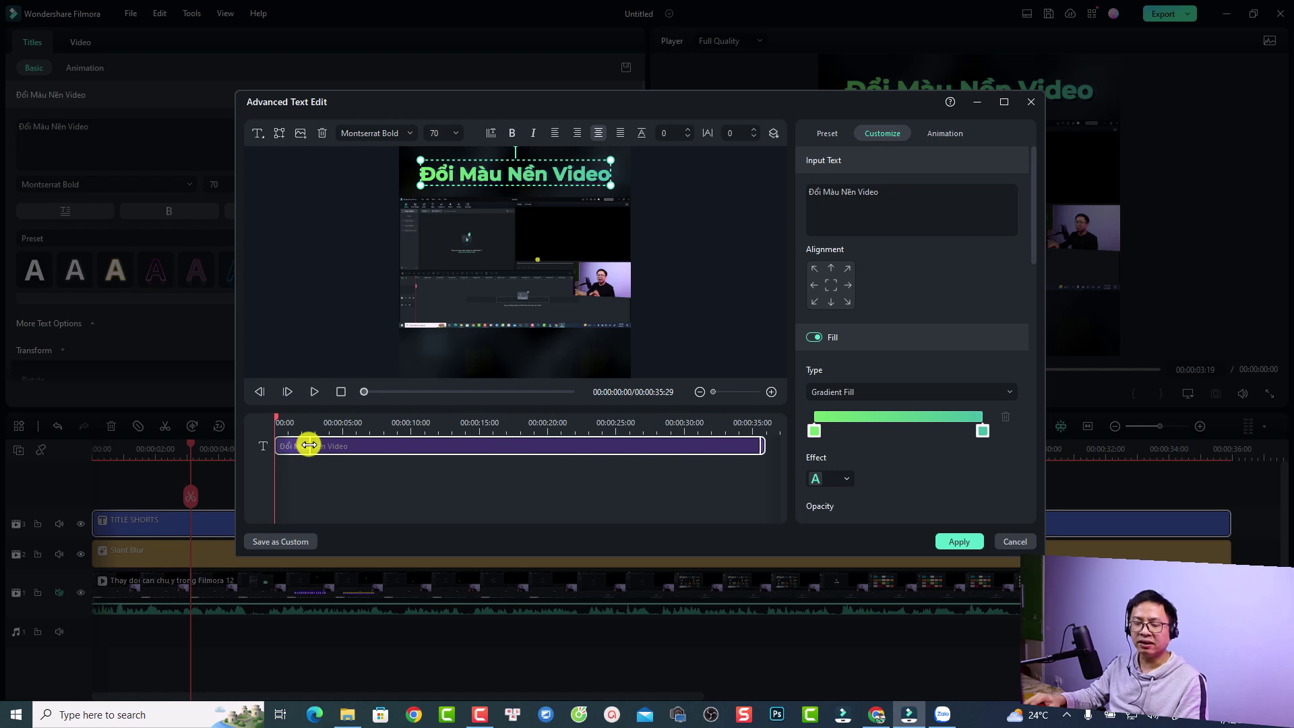
{"action": "left_click", "coordinate": [279, 445]}
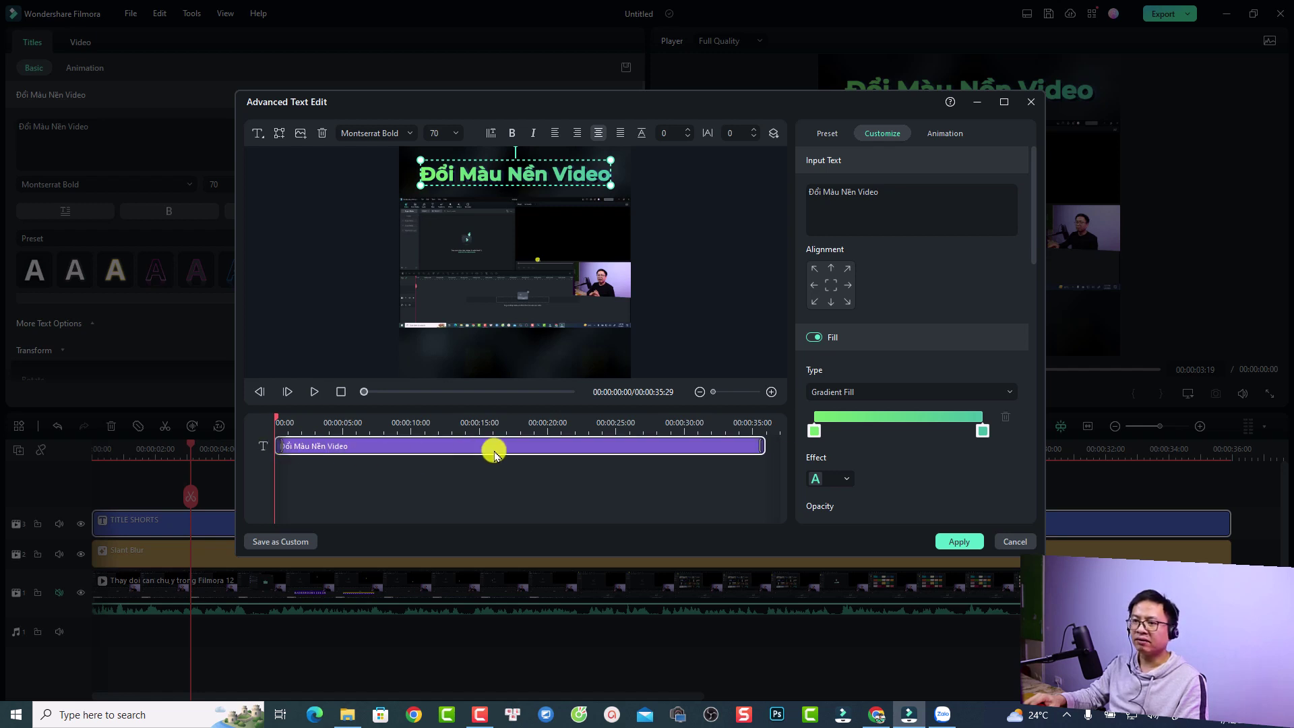
{"action": "key", "text": "space"}
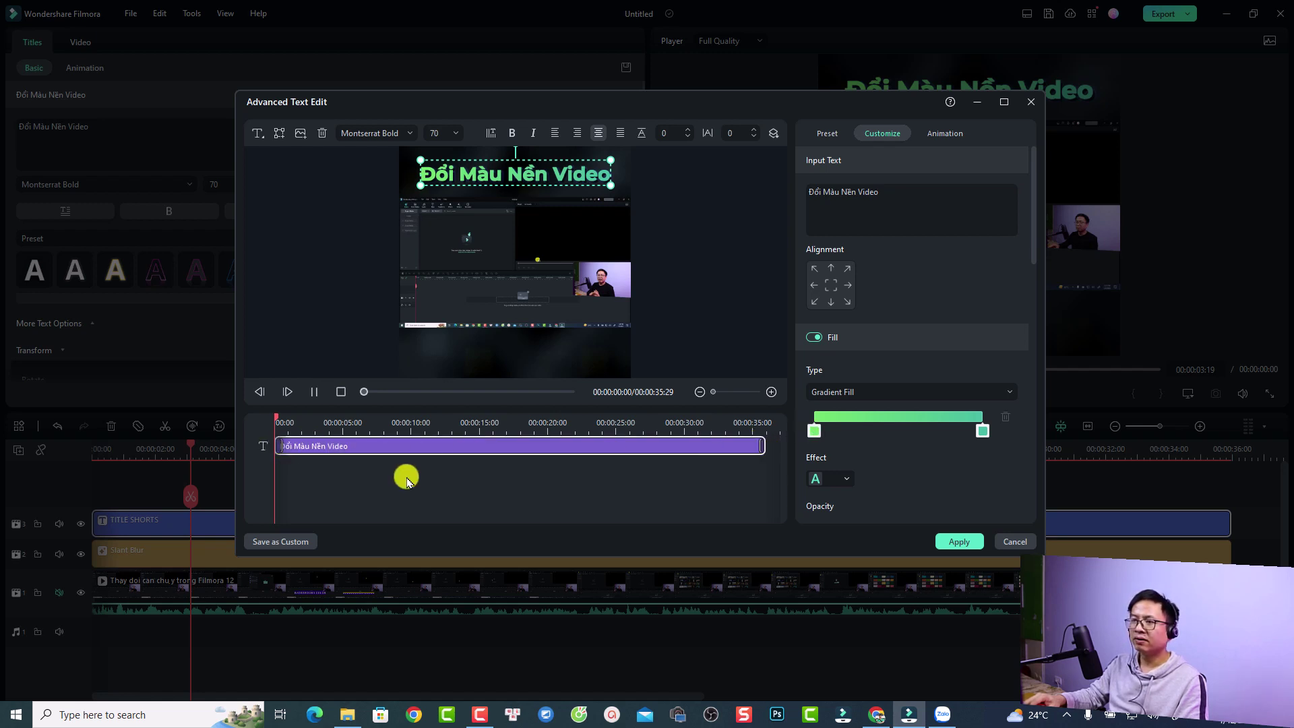
{"action": "key", "text": "space"}
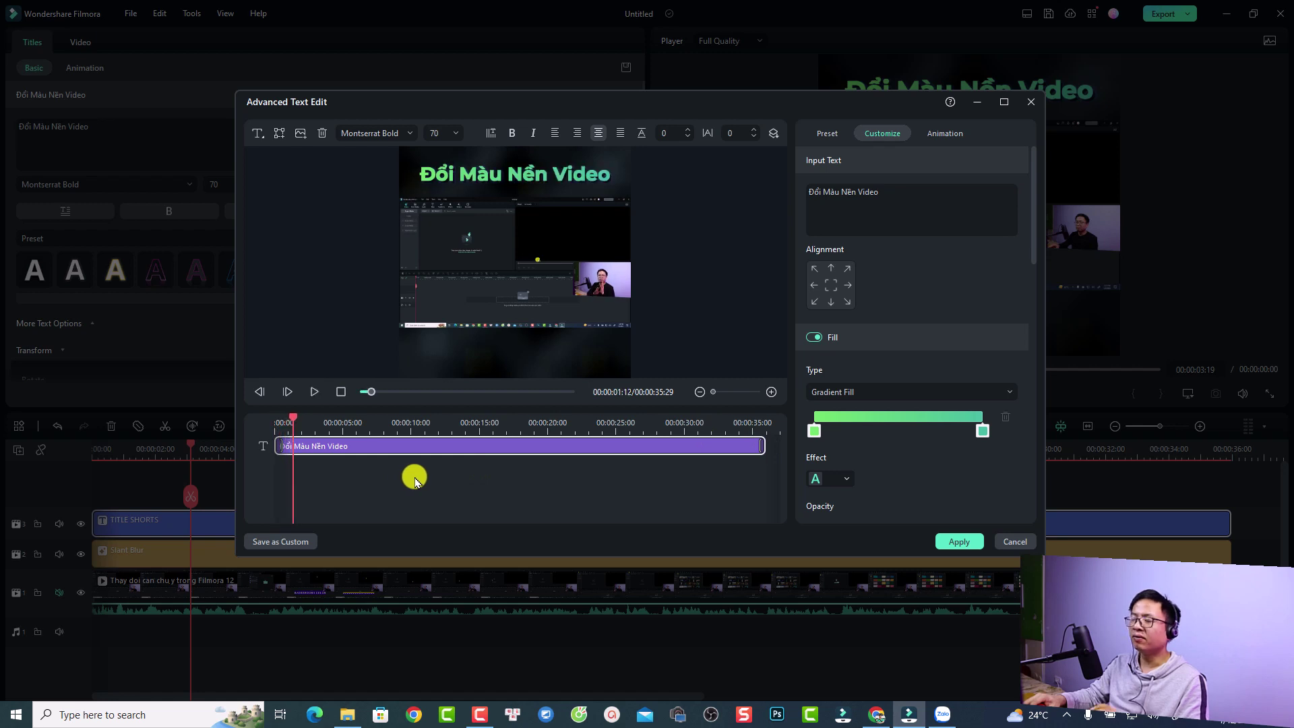
{"action": "left_click", "coordinate": [938, 134]}
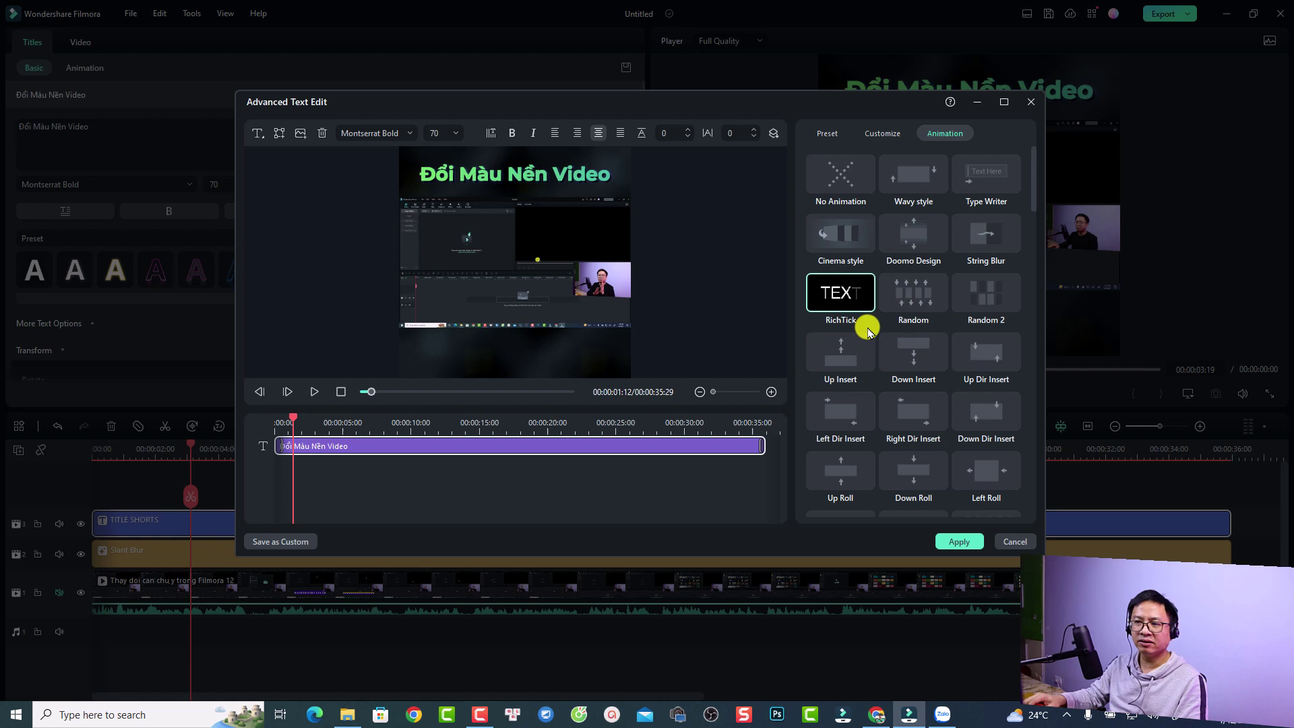
{"action": "left_click", "coordinate": [957, 541]}
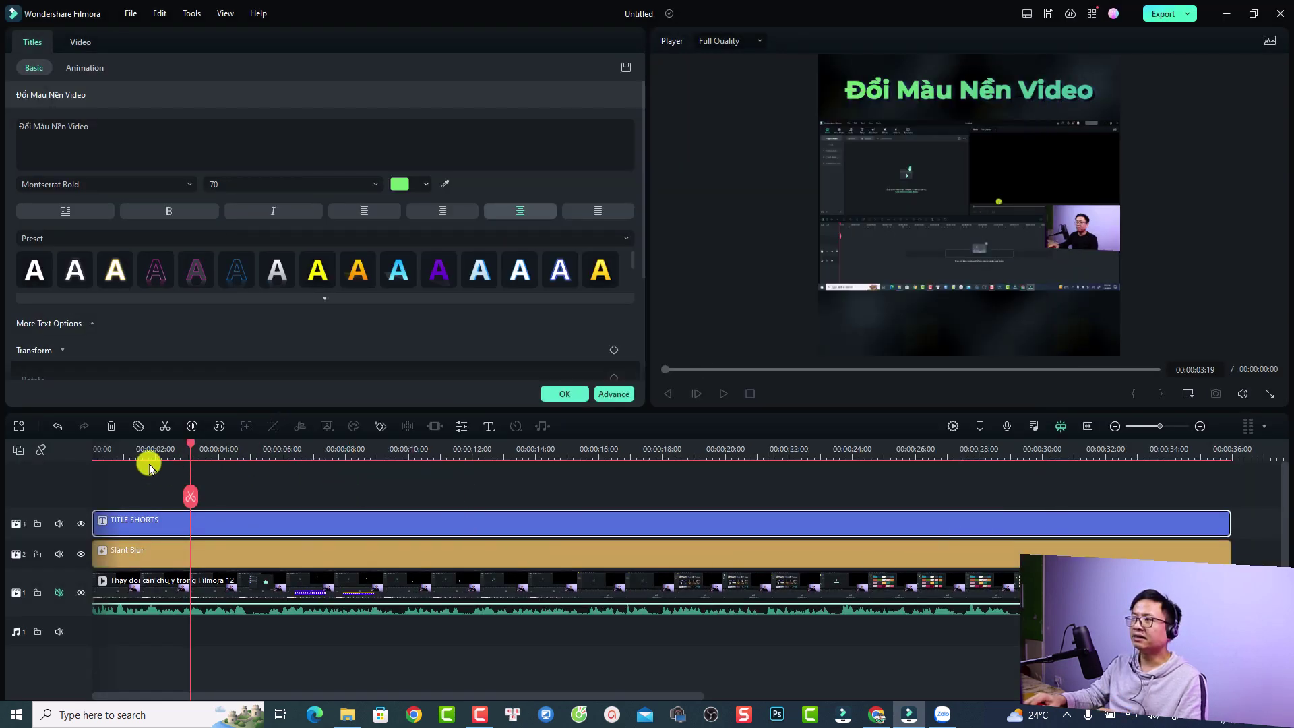
- Apply the plain yellow text preset to the title, checking it near the start of the timeline
{"action": "left_click", "coordinate": [101, 450]}
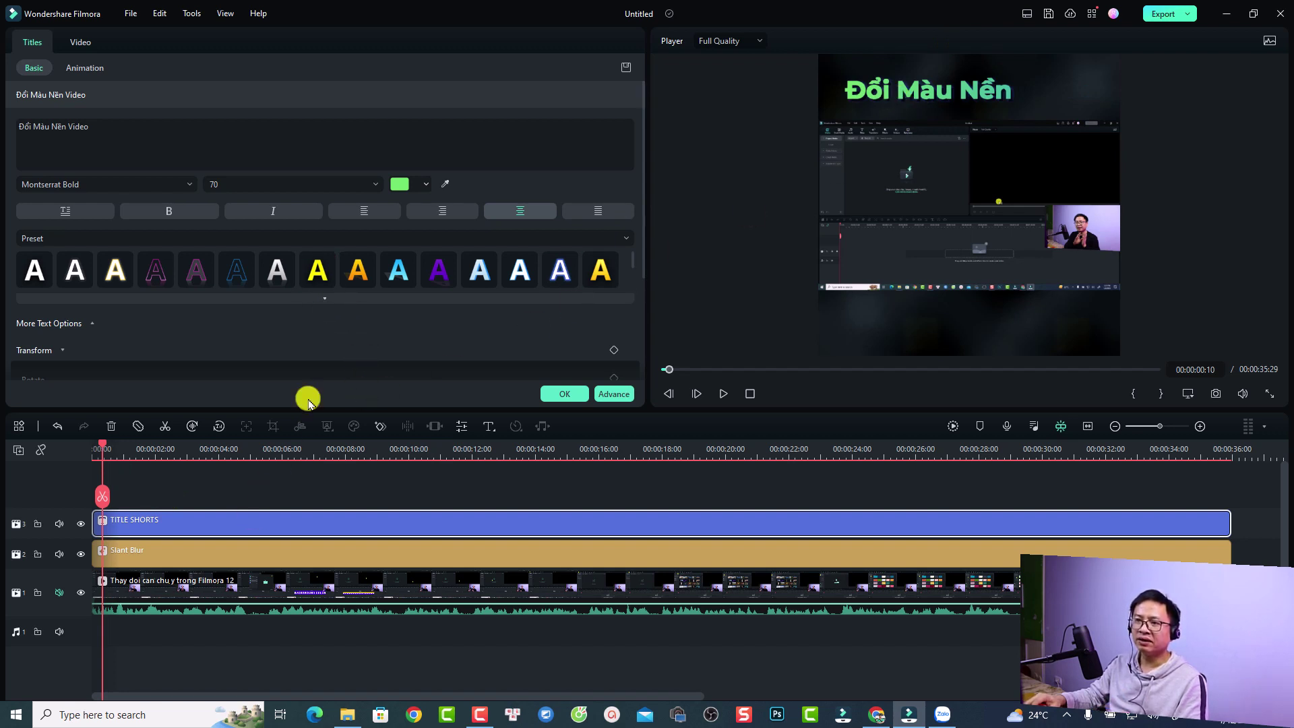
{"action": "left_click", "coordinate": [317, 276]}
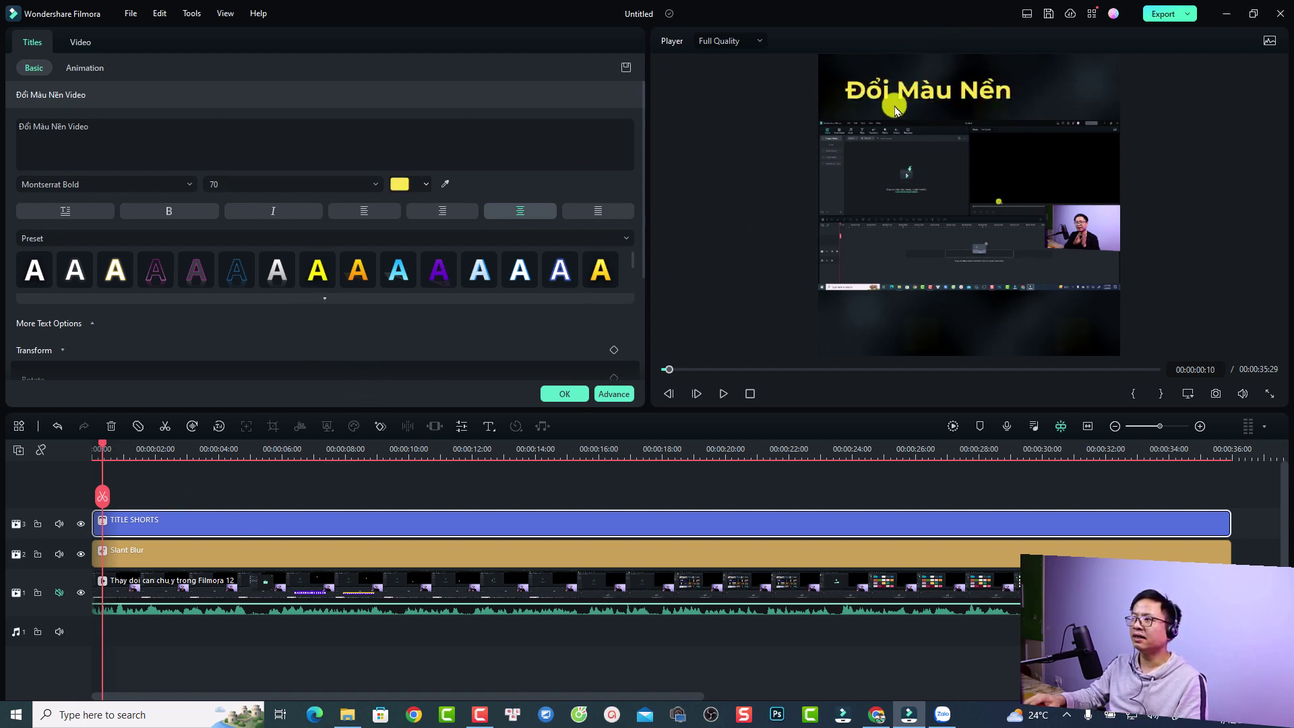
{"action": "left_click", "coordinate": [565, 391]}
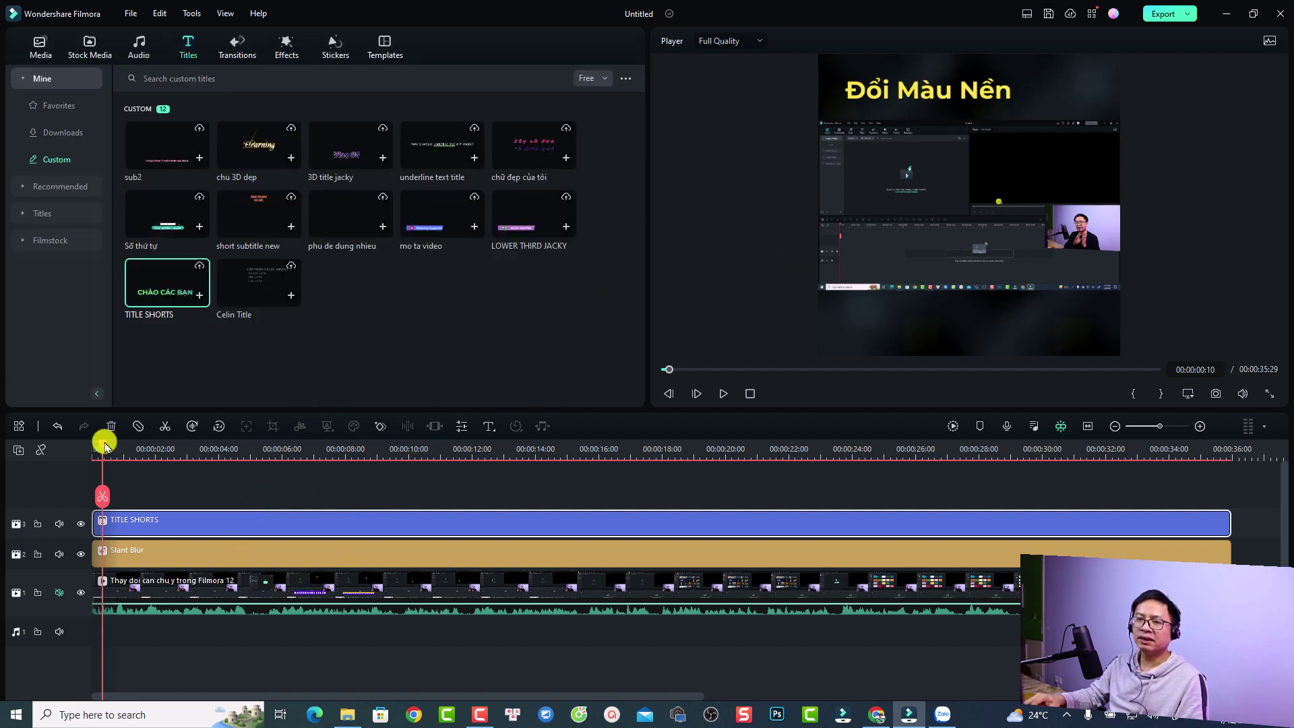
- Duplicate the yellow title at the start of the timeline on a new track above the original
{"action": "left_click_drag", "start_coordinate": [103, 444], "coordinate": [81, 445]}
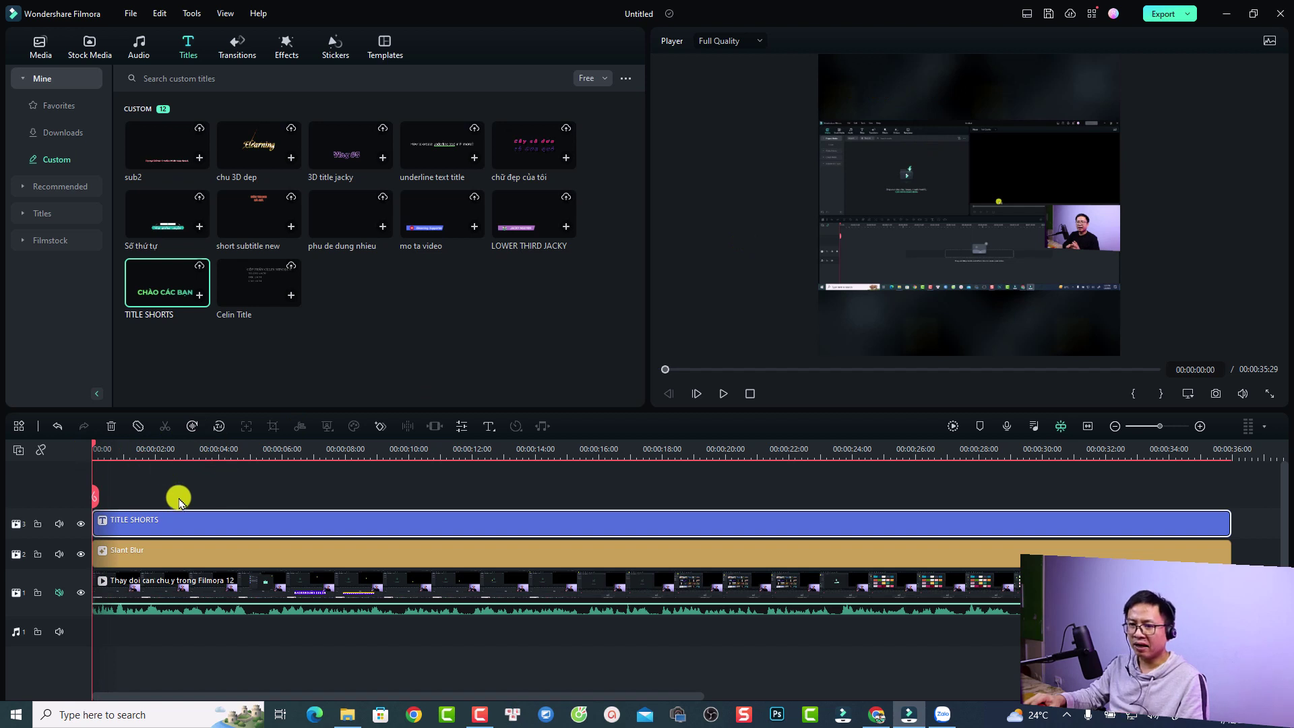
{"action": "left_click_drag", "start_coordinate": [186, 499], "coordinate": [144, 524]}
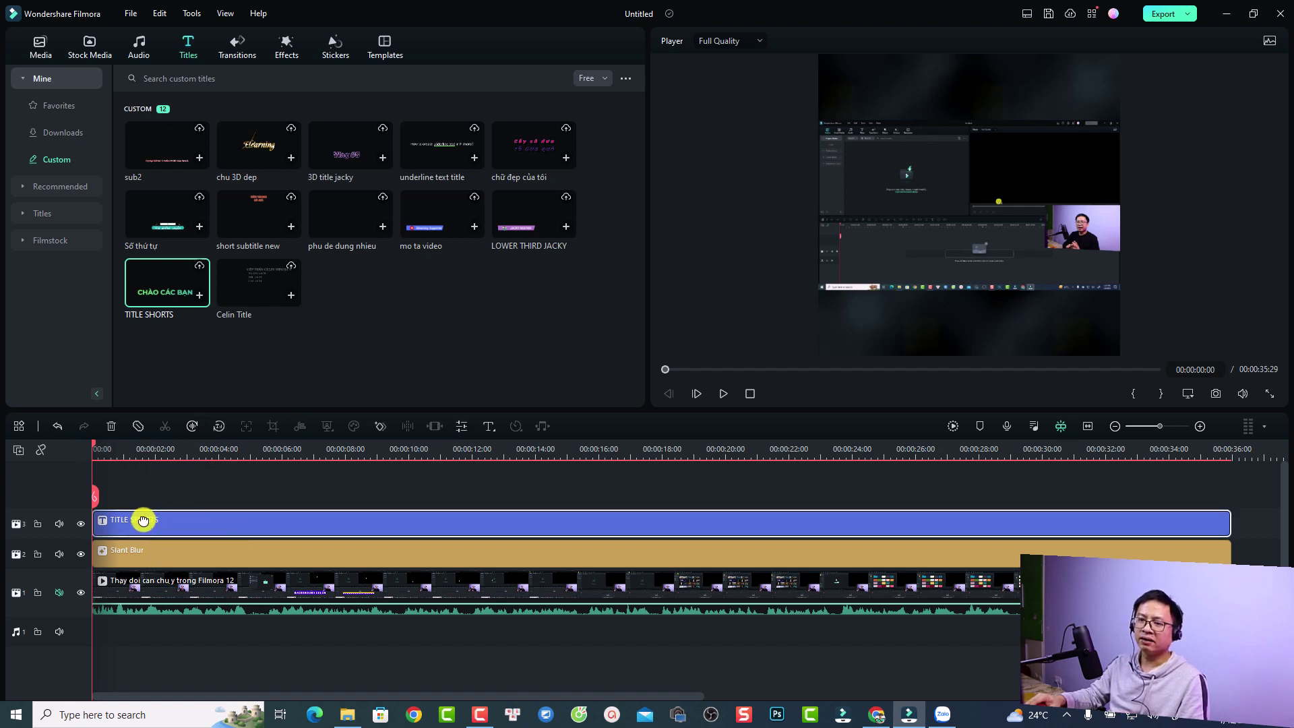
{"action": "right_click", "coordinate": [143, 520]}
{"action": "left_click", "coordinate": [191, 239]}
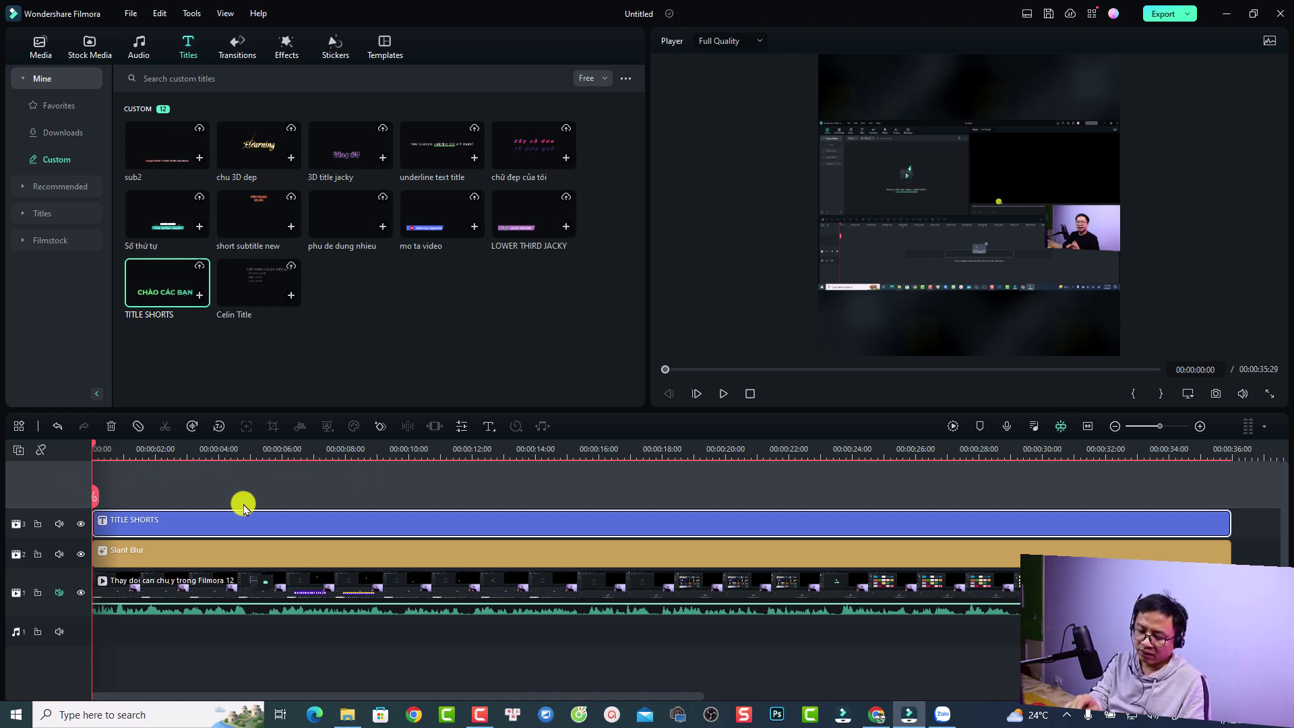
{"action": "key", "text": "ctrl+v"}
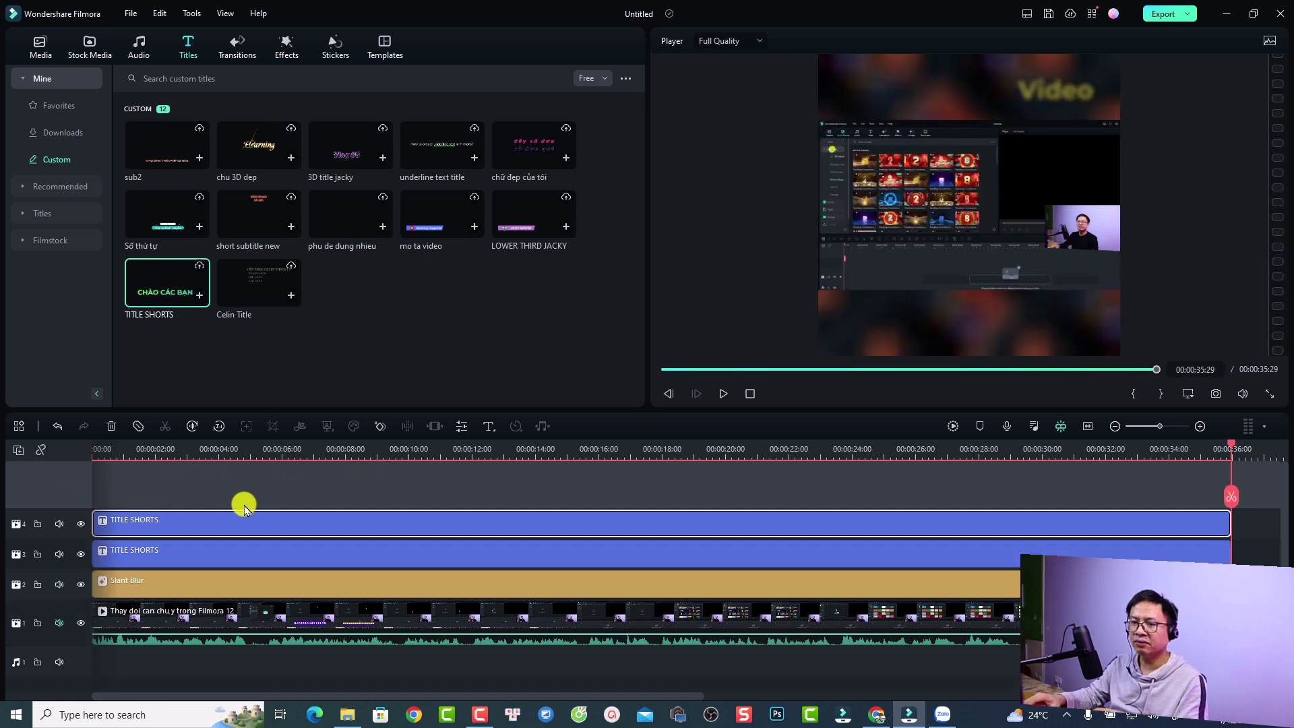
{"action": "left_click", "coordinate": [160, 450]}
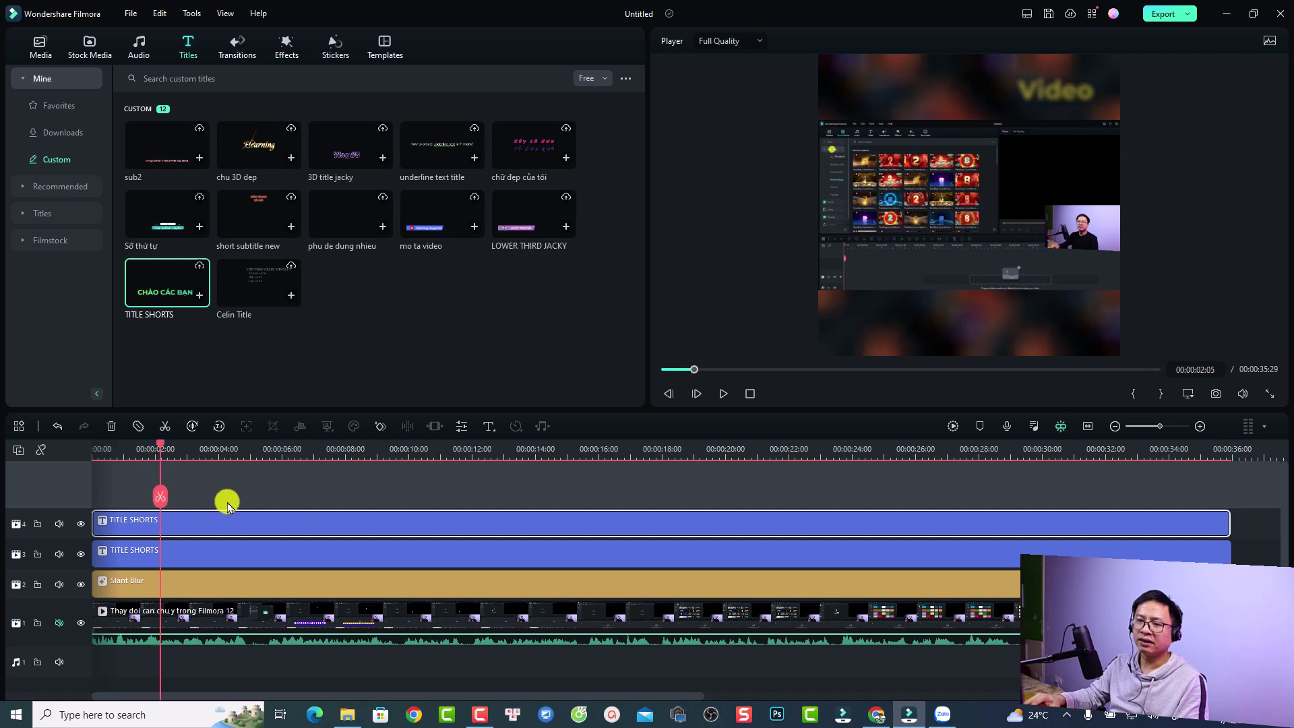
- Move the duplicated title down into the lower blurred band and change its text to "Filmora 12"
{"action": "left_click_drag", "start_coordinate": [970, 91], "coordinate": [970, 323]}
{"action": "double_click", "coordinate": [970, 323]}
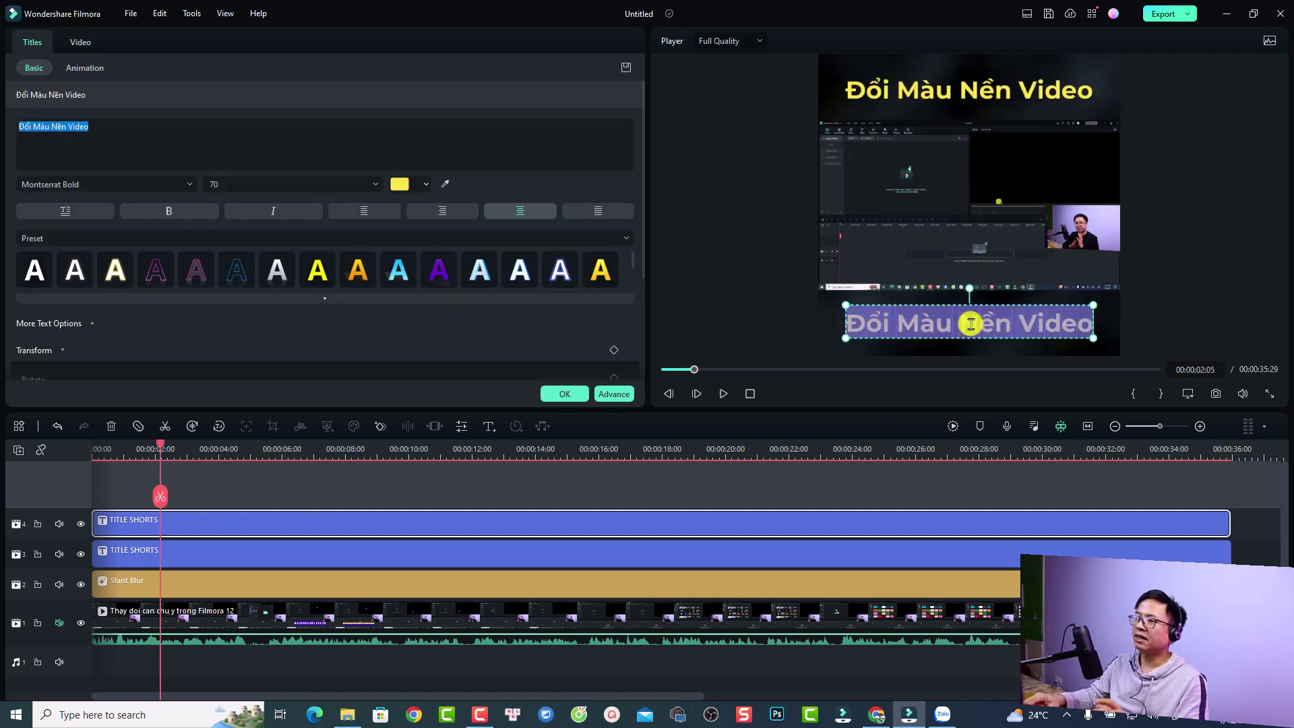
{"action": "key", "text": "BackSpace"}
{"action": "type", "text": "Filmora 12"}
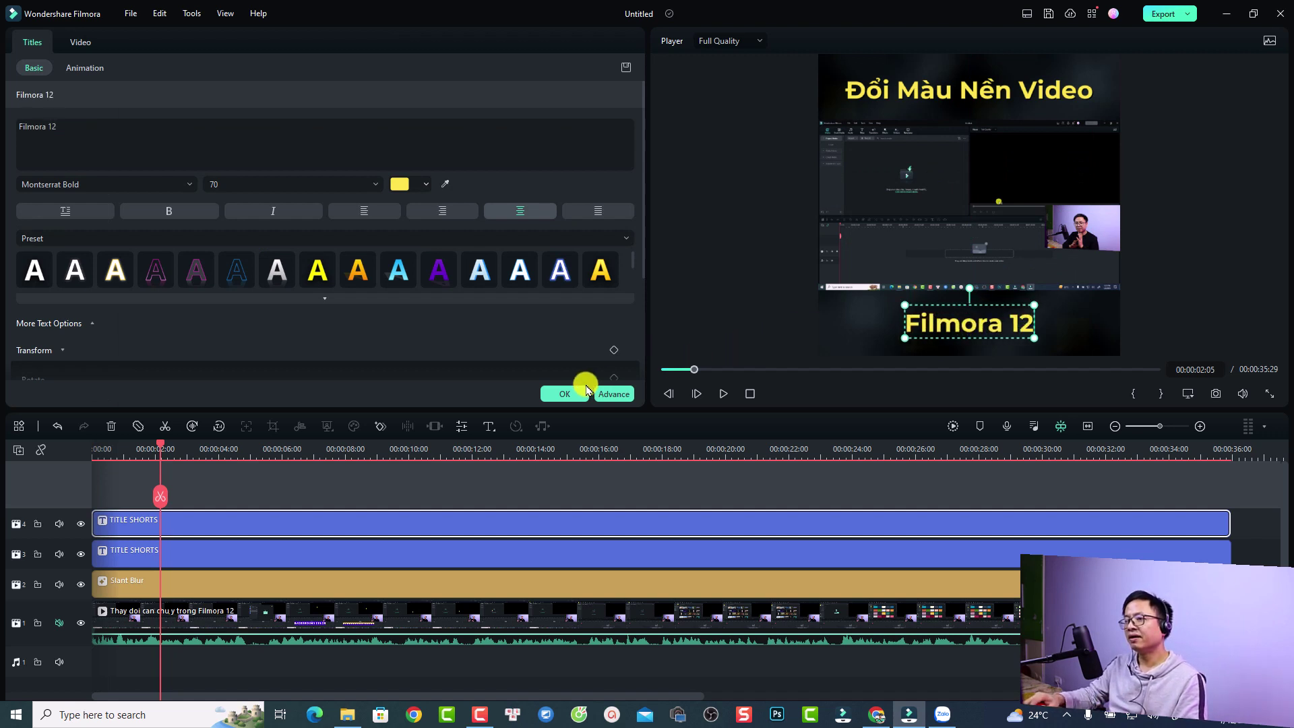
{"action": "left_click", "coordinate": [565, 393]}
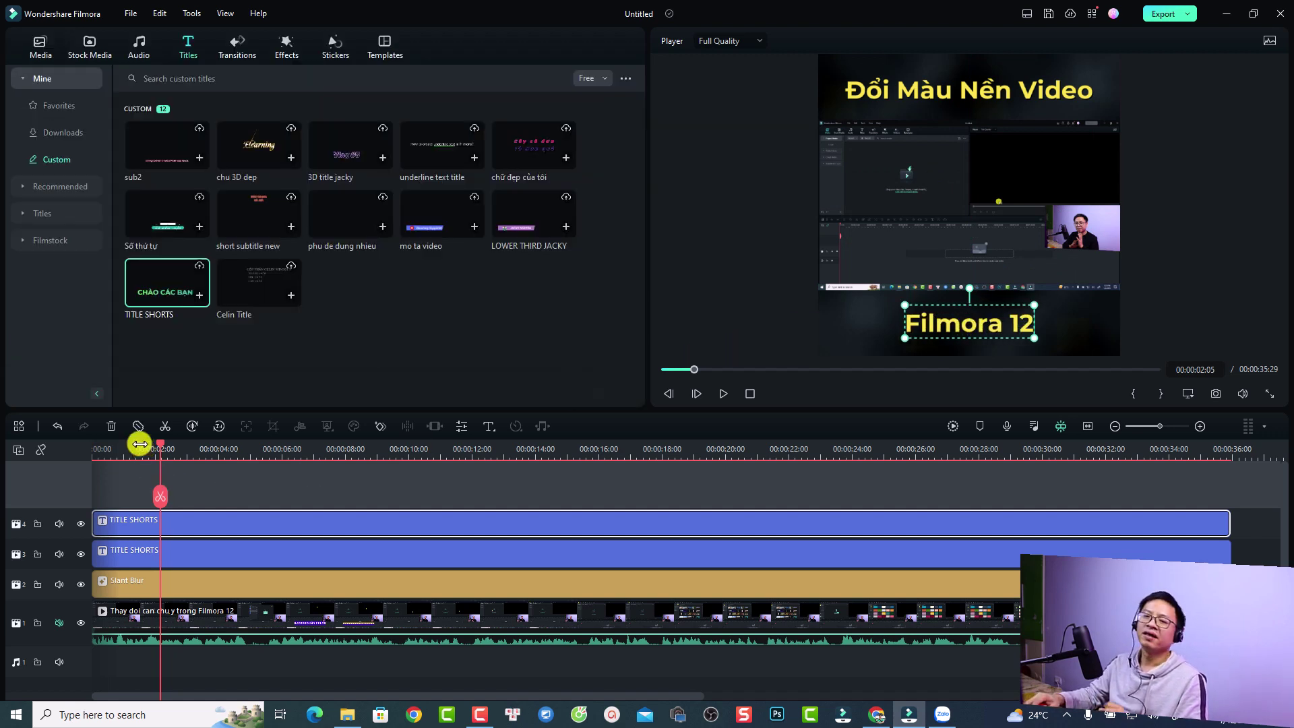
- Unmute the first video track and play the short from near its start to check both titles with sound
{"action": "left_click", "coordinate": [95, 448]}
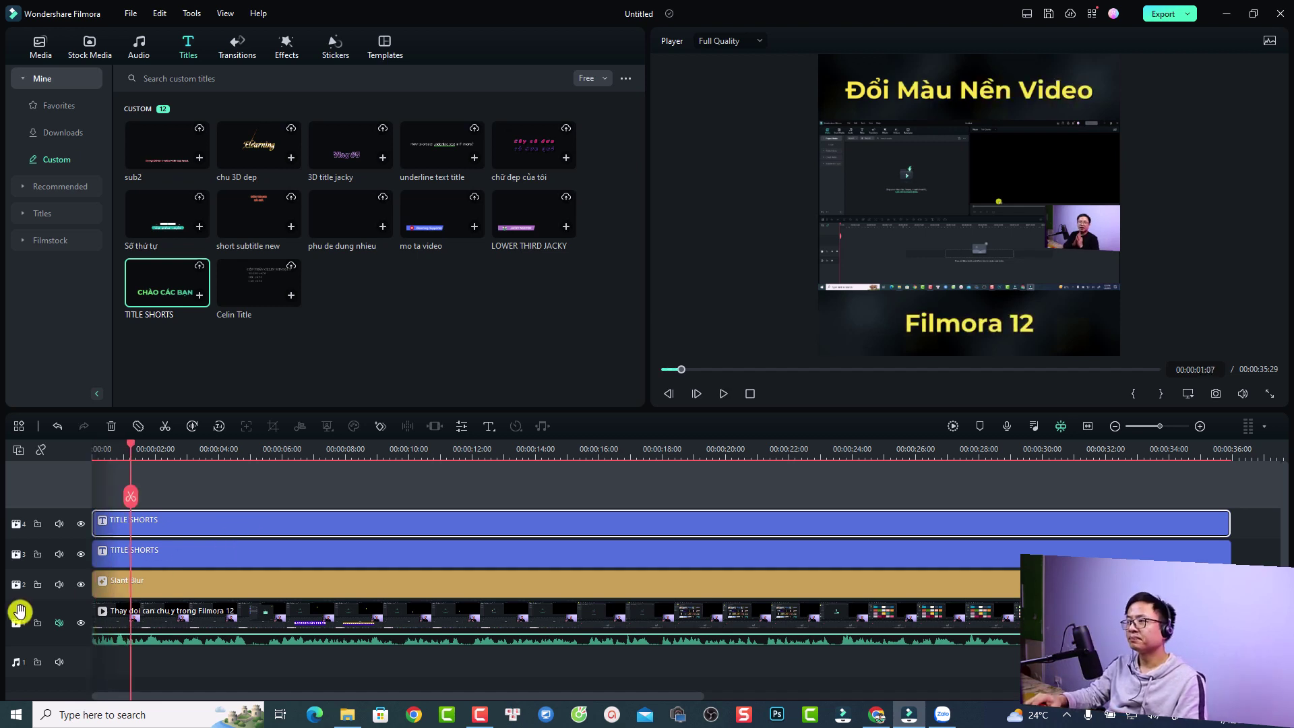
{"action": "key", "text": "space"}
{"action": "left_click", "coordinate": [58, 624]}
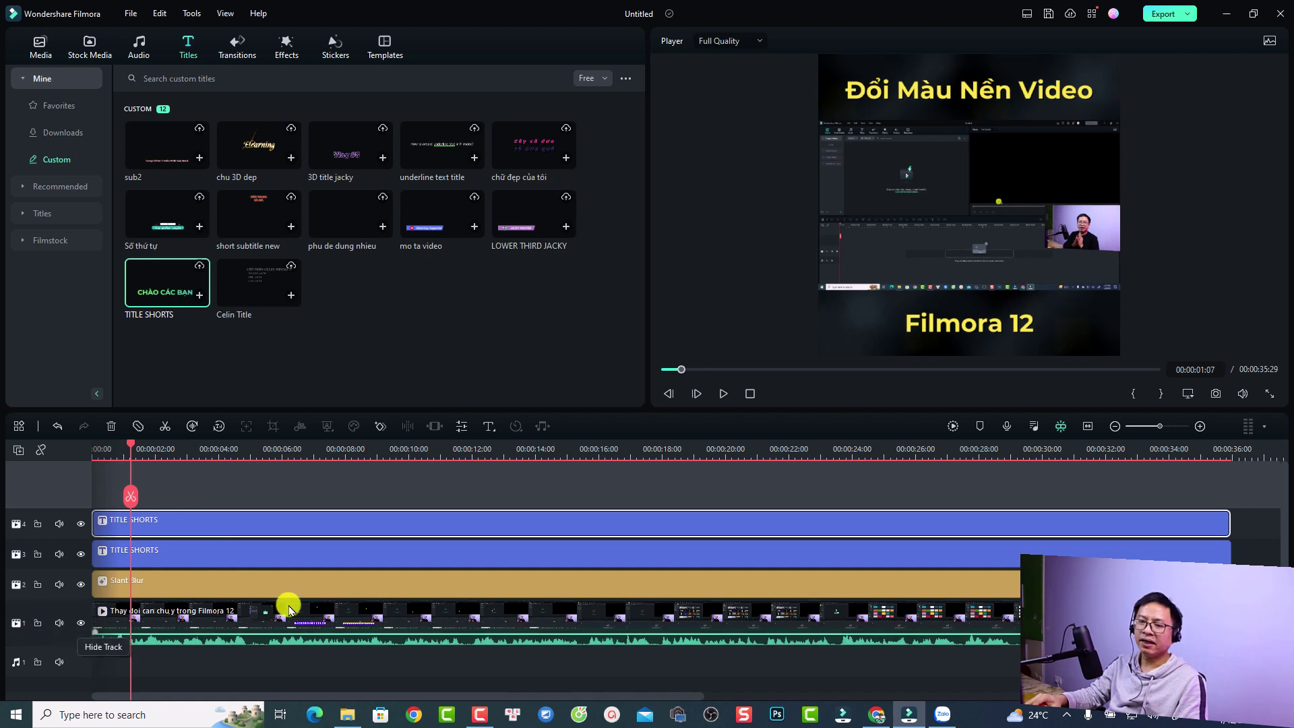
{"action": "key", "text": "space"}
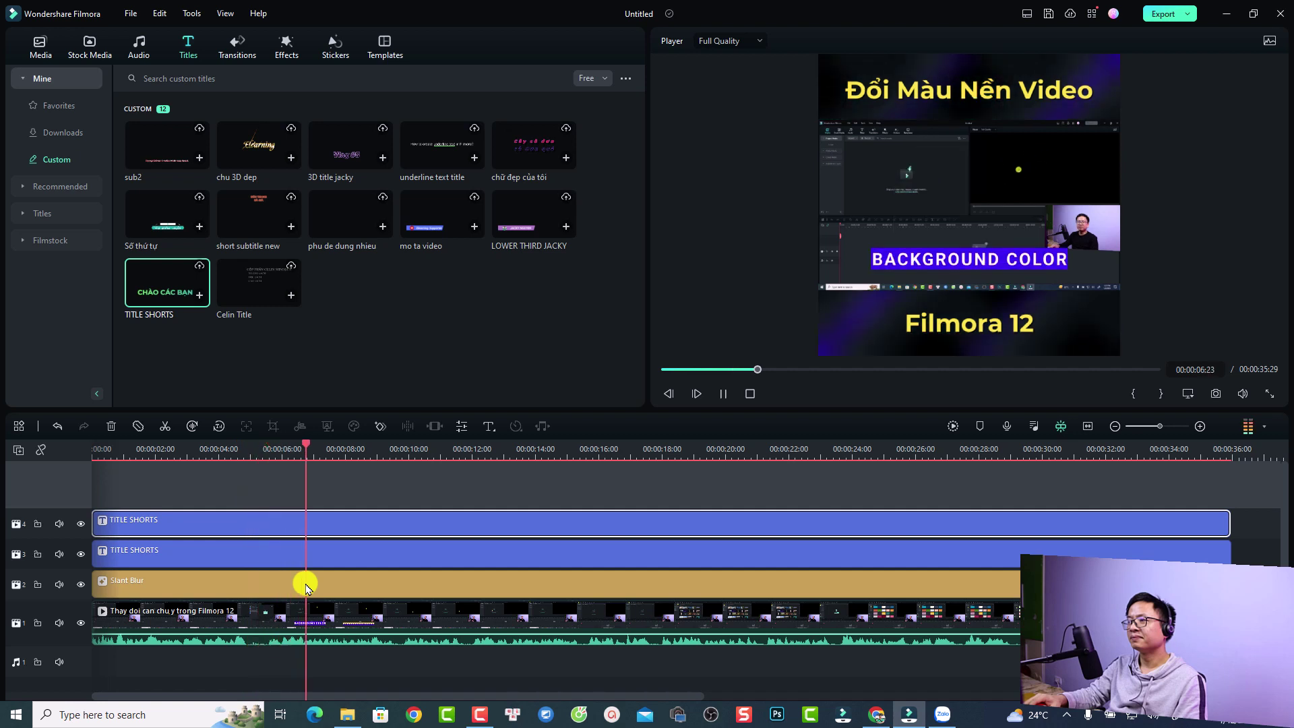
{"action": "key", "text": "space"}
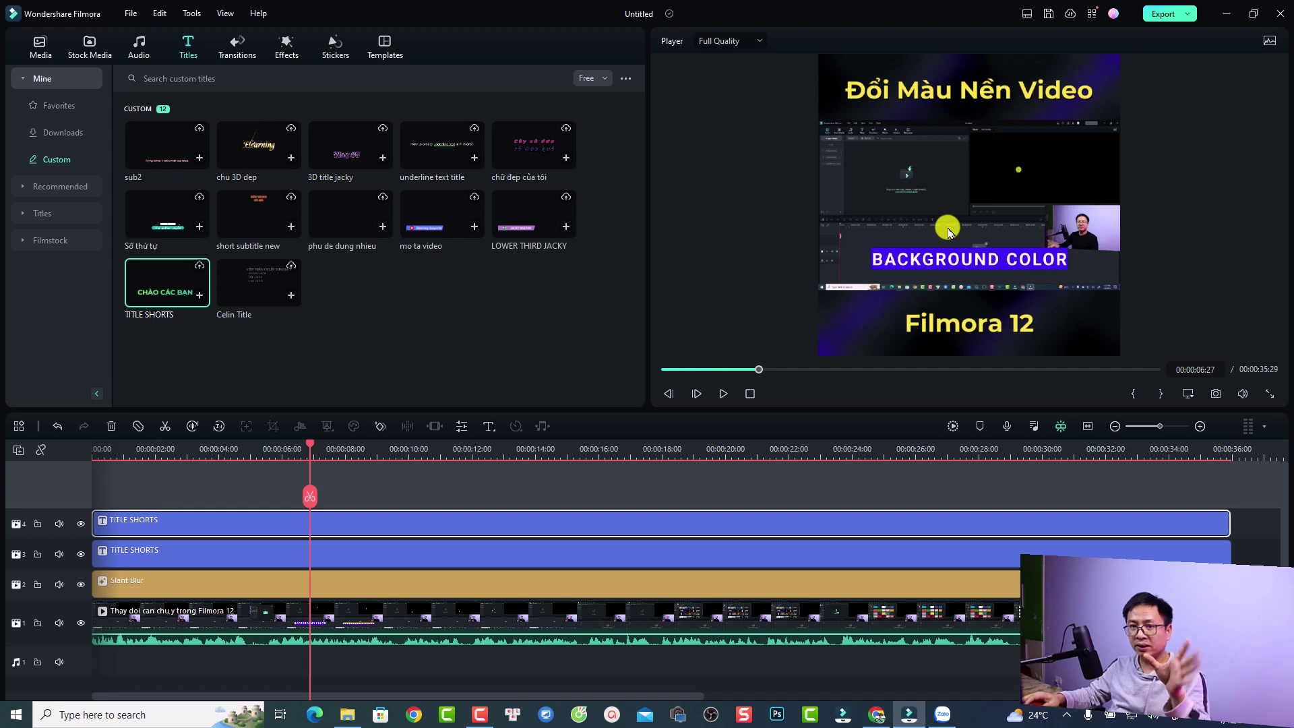
- Start a local MP4 export and name the output file "Đổi màu nền video mẫu"
{"action": "left_click", "coordinate": [1163, 15]}
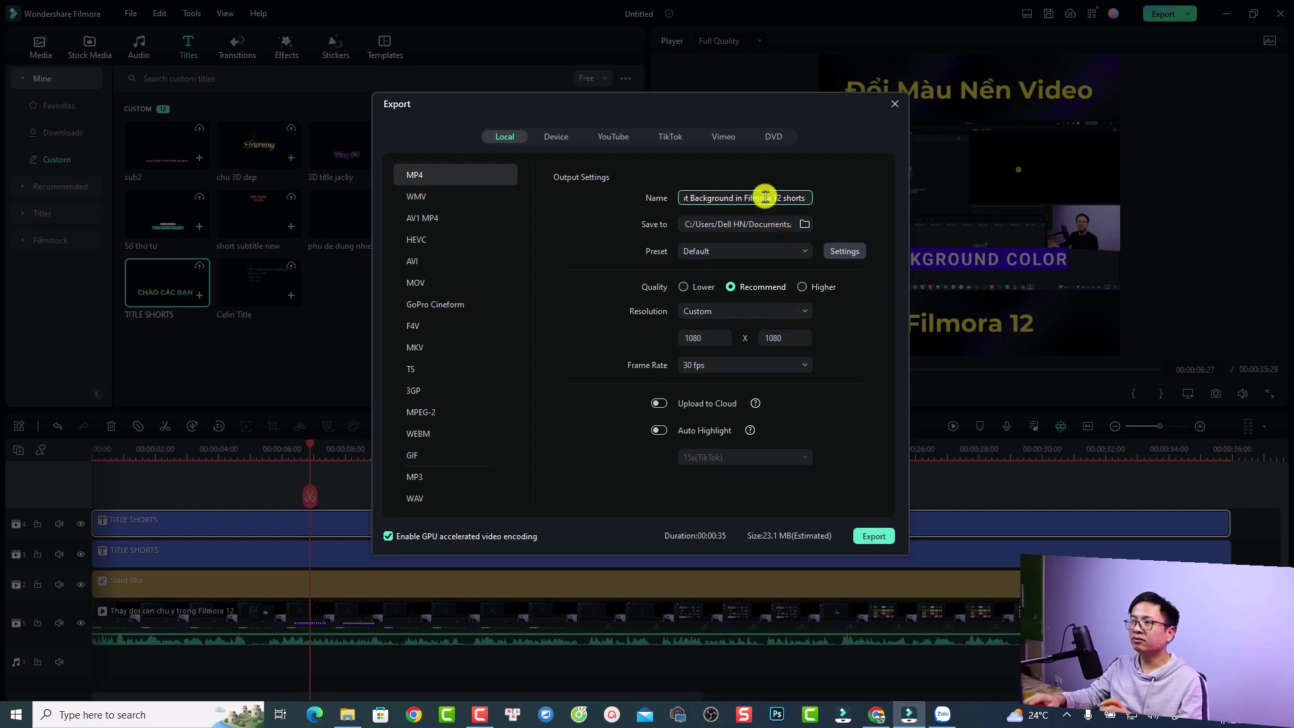
{"action": "triple_click", "coordinate": [767, 196]}
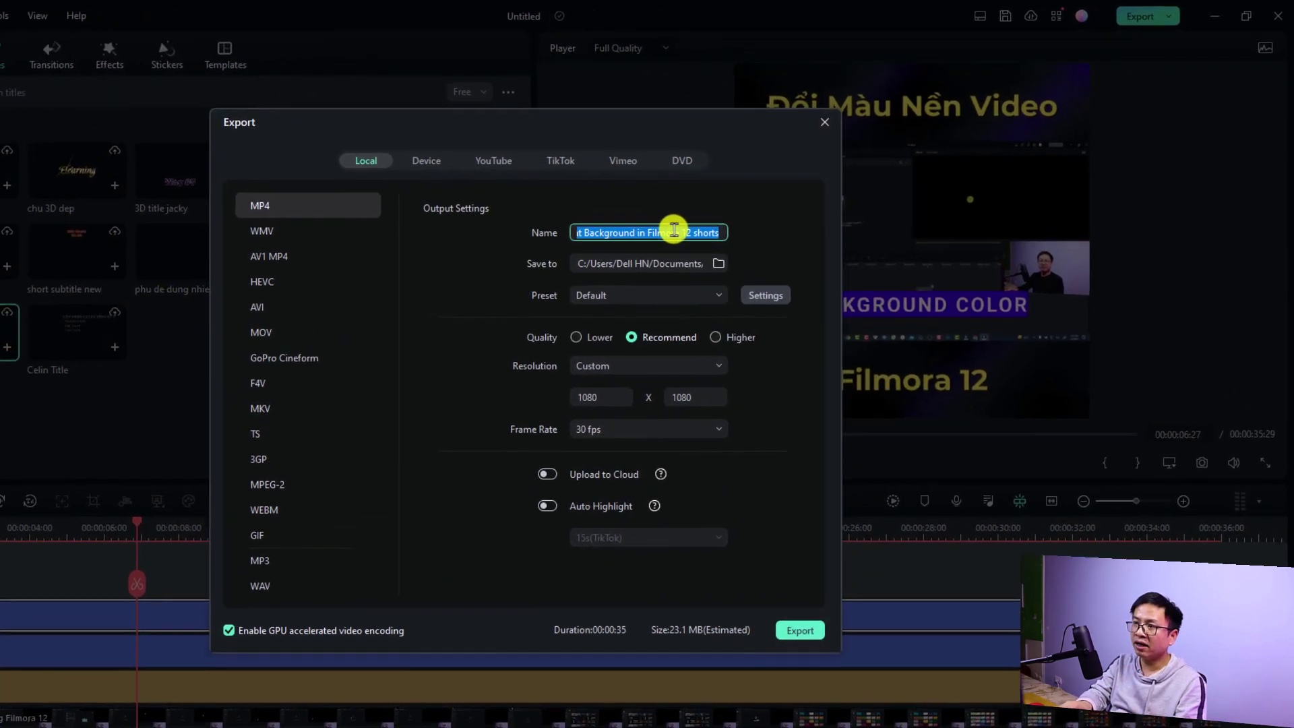
{"action": "type", "text": "Đổi"}
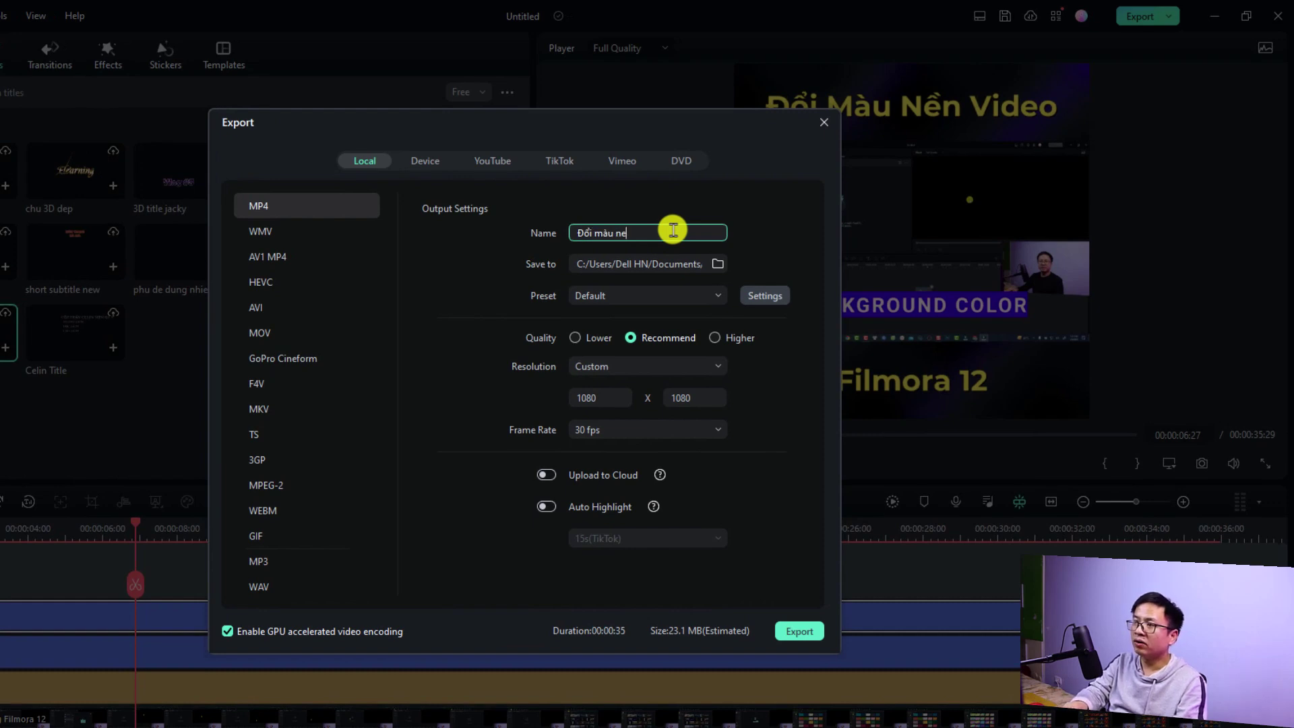
{"action": "type", "text": " màu nền video m"}
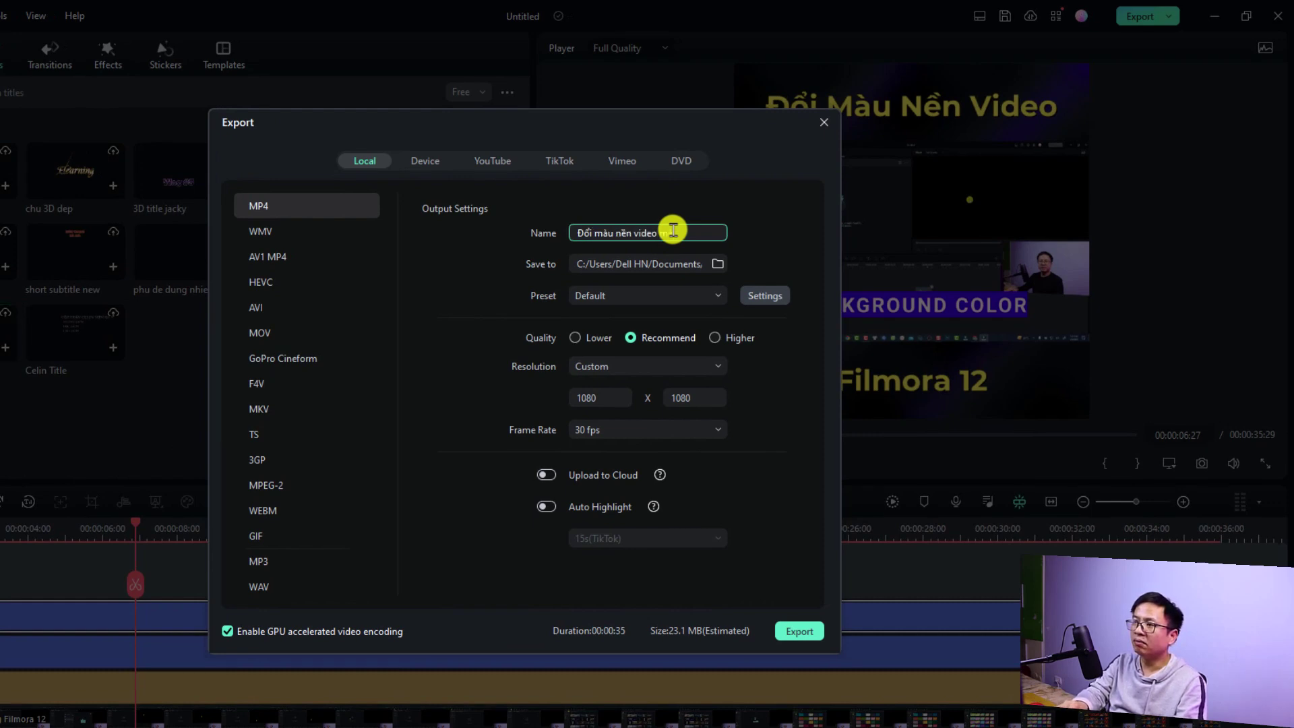
{"action": "type", "text": "ẫu"}
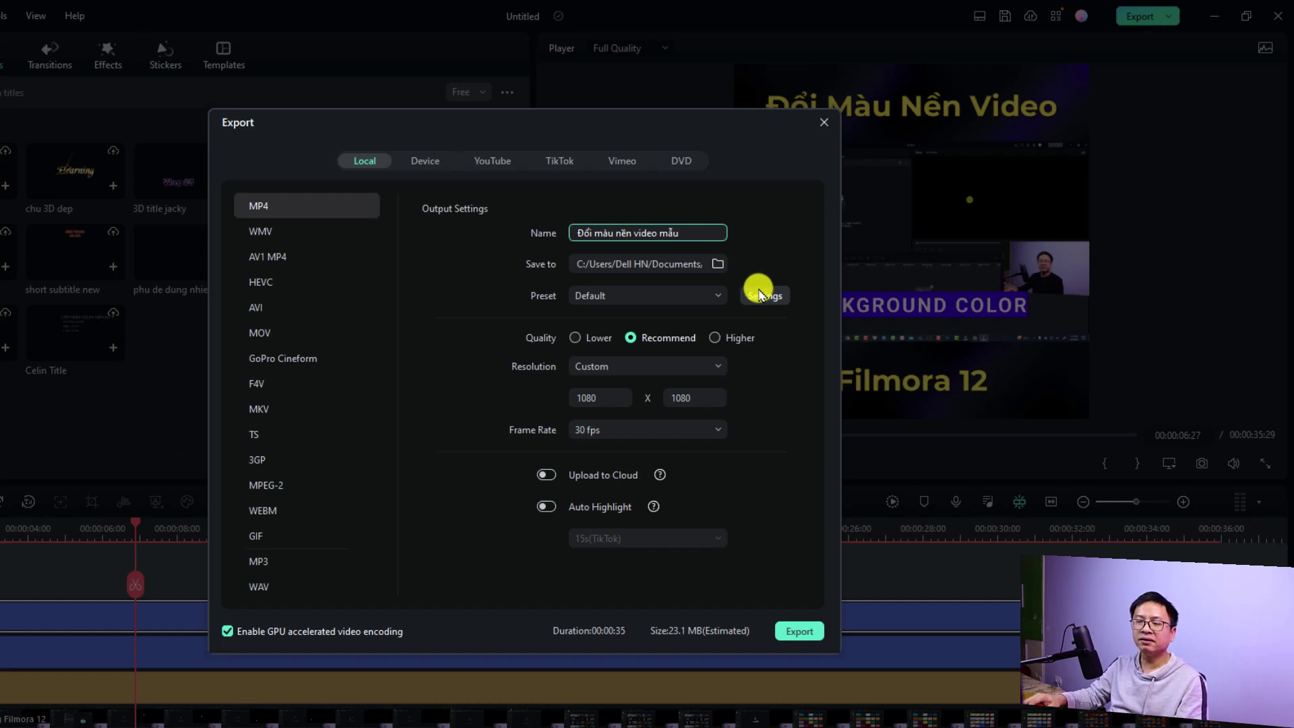
- In the export settings, set the bitrate mode to CBR (Constant Bitrate) and the bit rate to 20000 kbps
{"action": "left_click", "coordinate": [758, 294]}
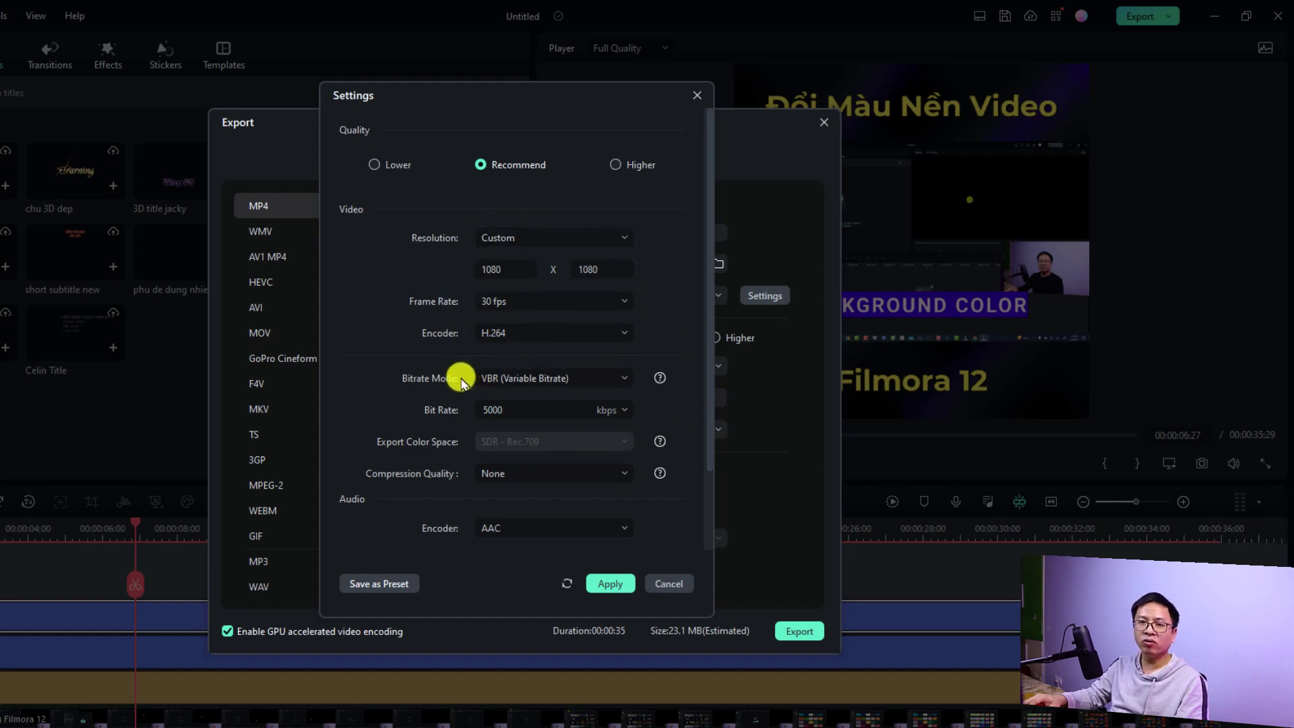
{"action": "left_click", "coordinate": [625, 379]}
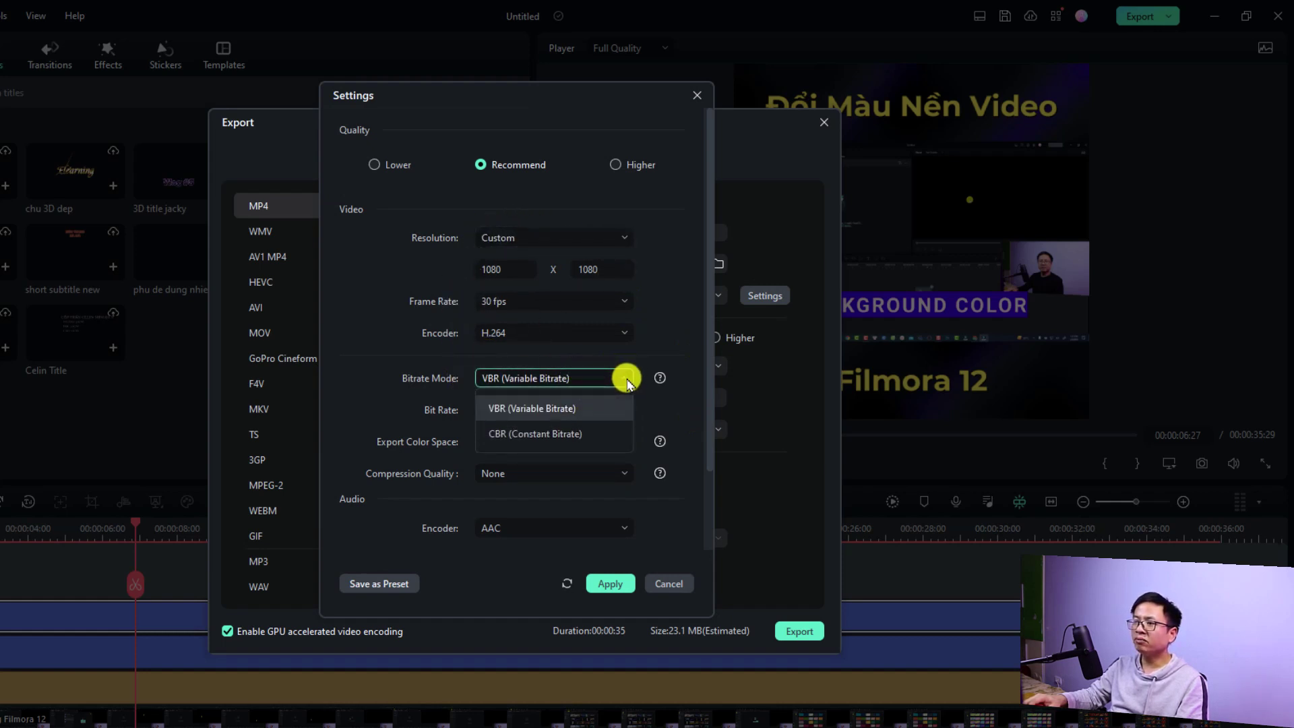
{"action": "left_click", "coordinate": [554, 433]}
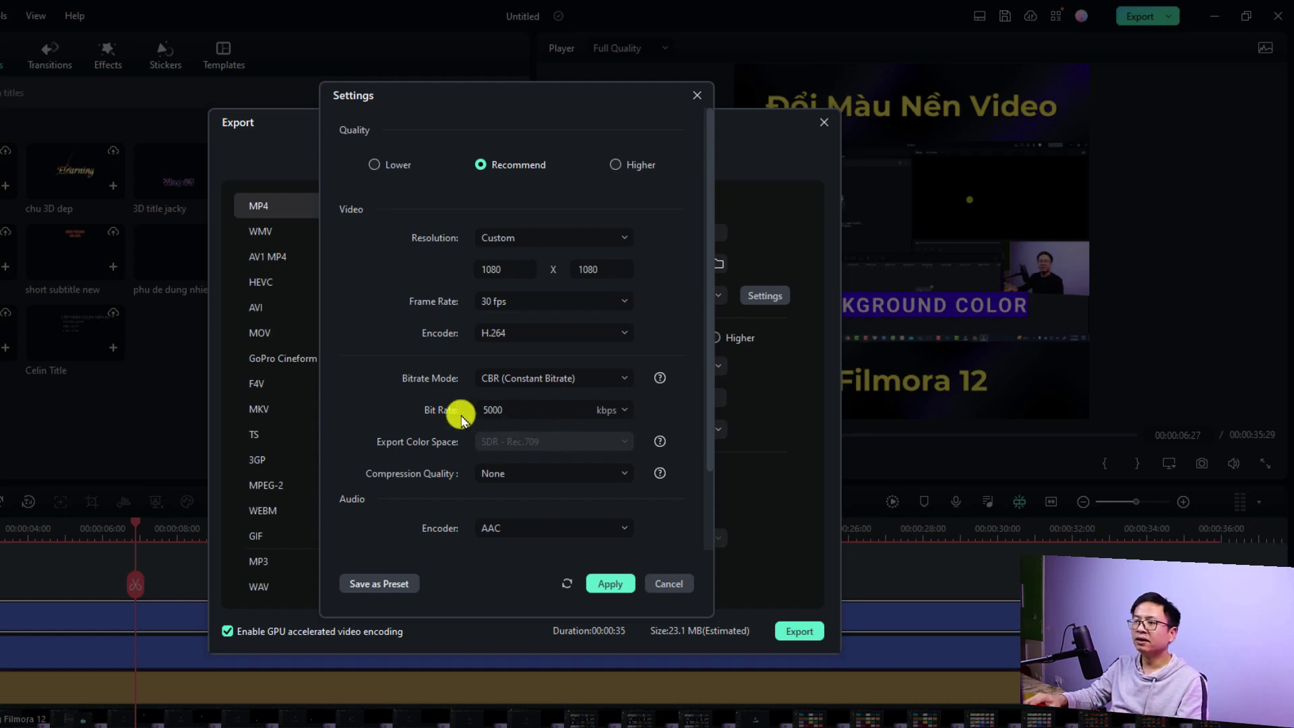
{"action": "left_click", "coordinate": [615, 409]}
{"action": "scroll", "coordinate": [506, 630], "scroll_direction": "down", "scroll_amount": 3}
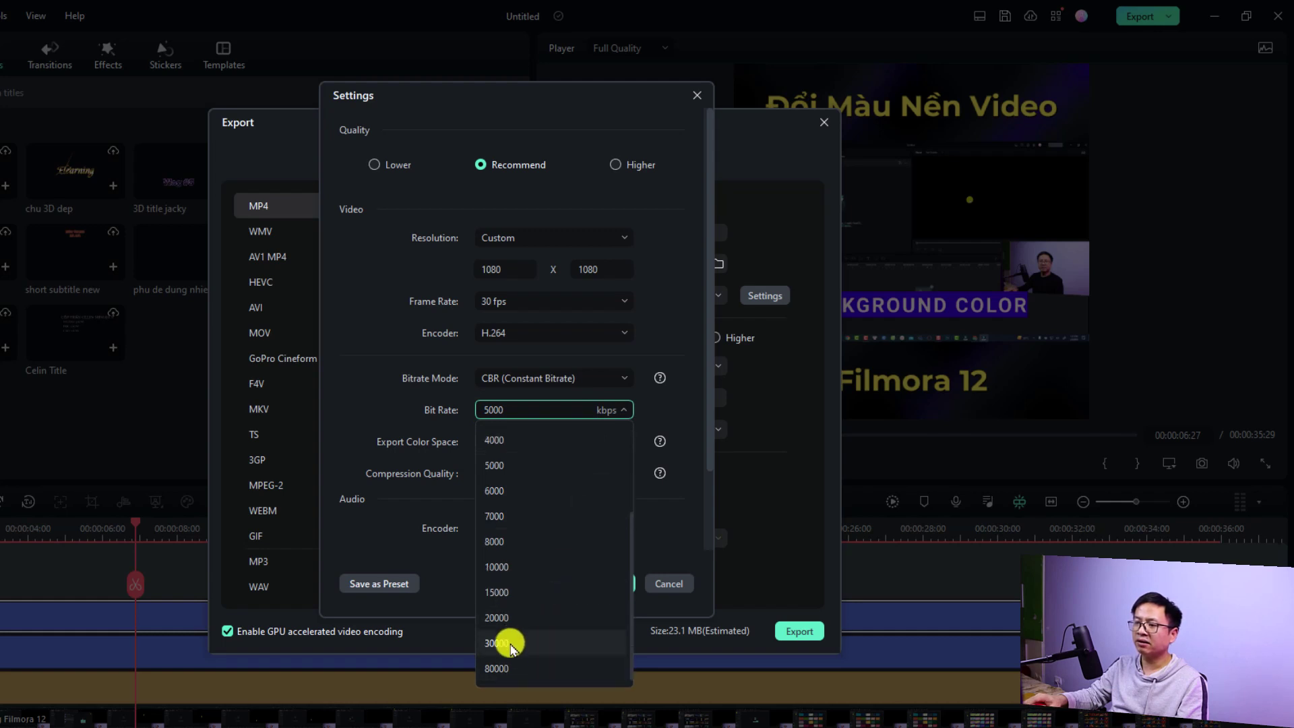
{"action": "left_click", "coordinate": [506, 624]}
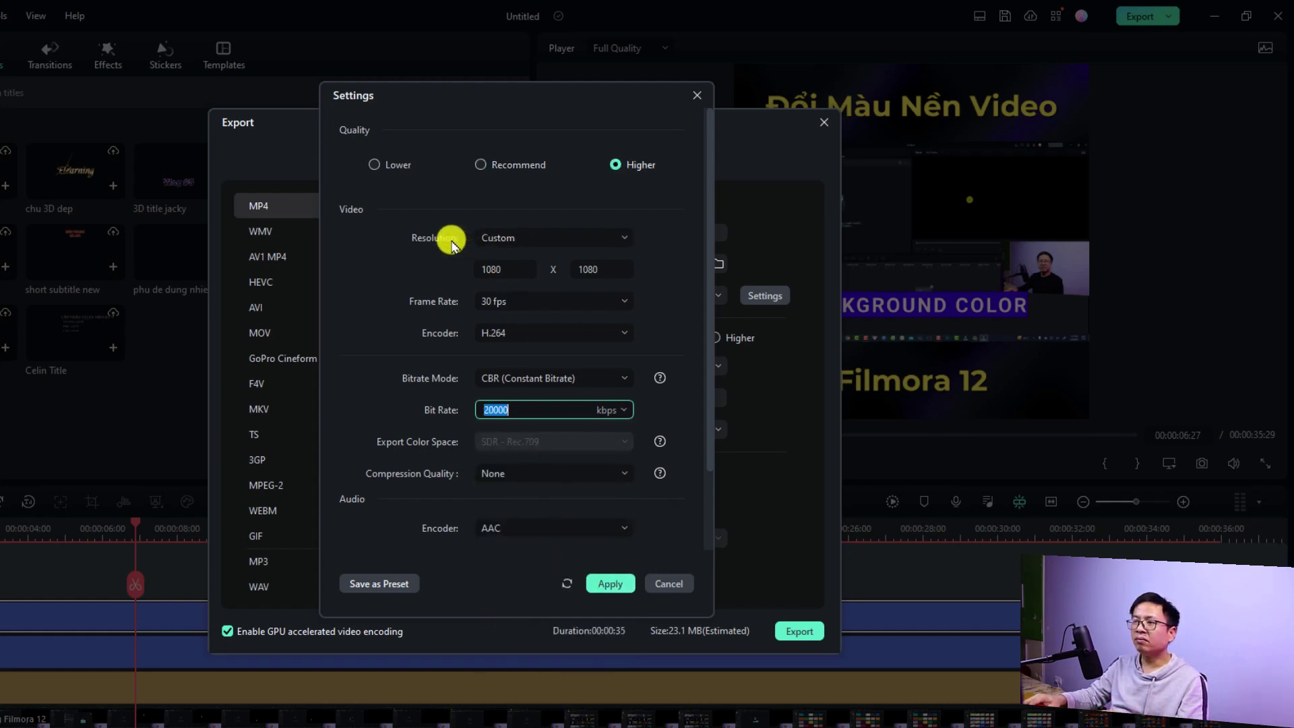
- Save the current export settings as a preset named "mau video shorts"
{"action": "left_click", "coordinate": [389, 585]}
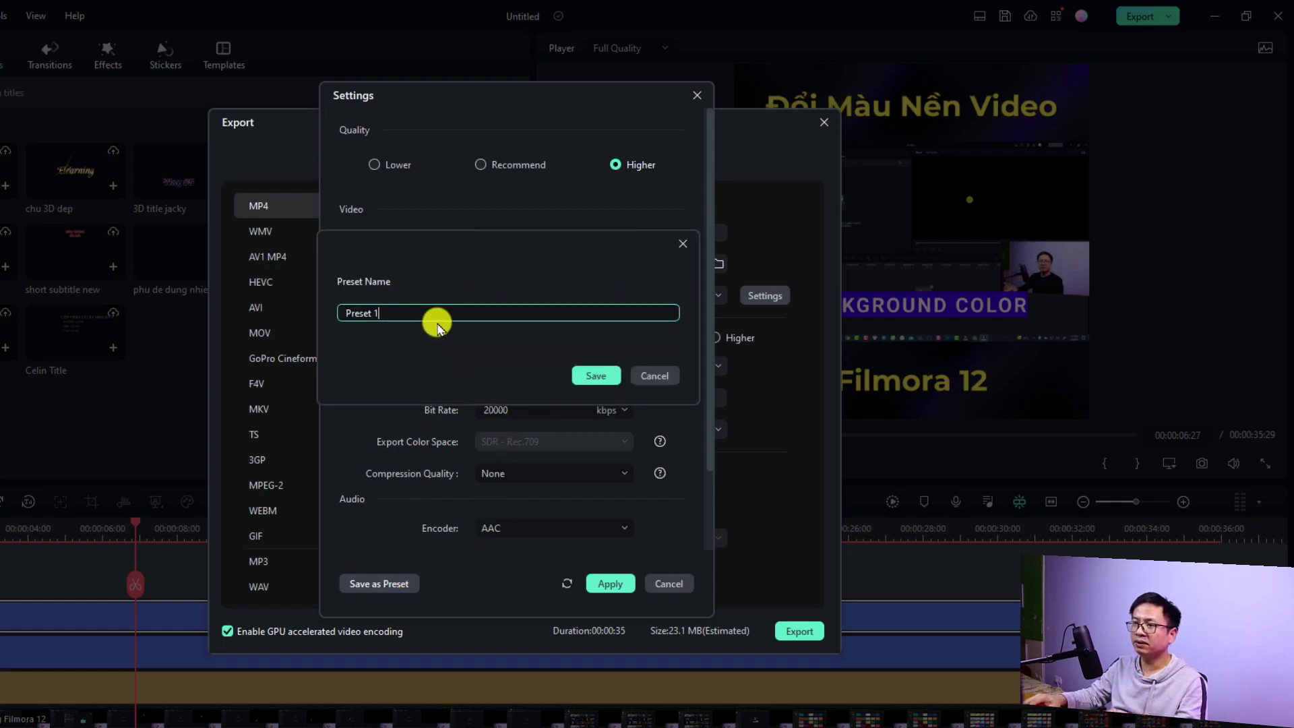
{"action": "type", "text": "ma"}
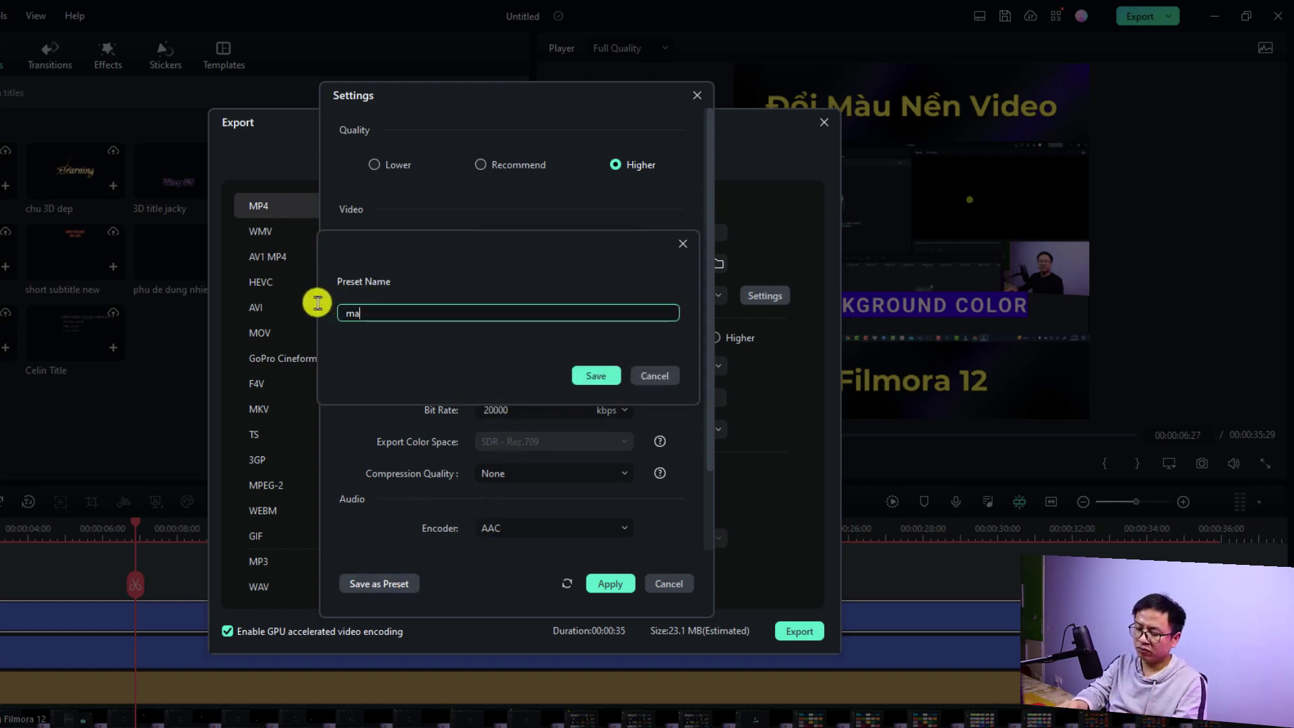
{"action": "type", "text": "u video shor"}
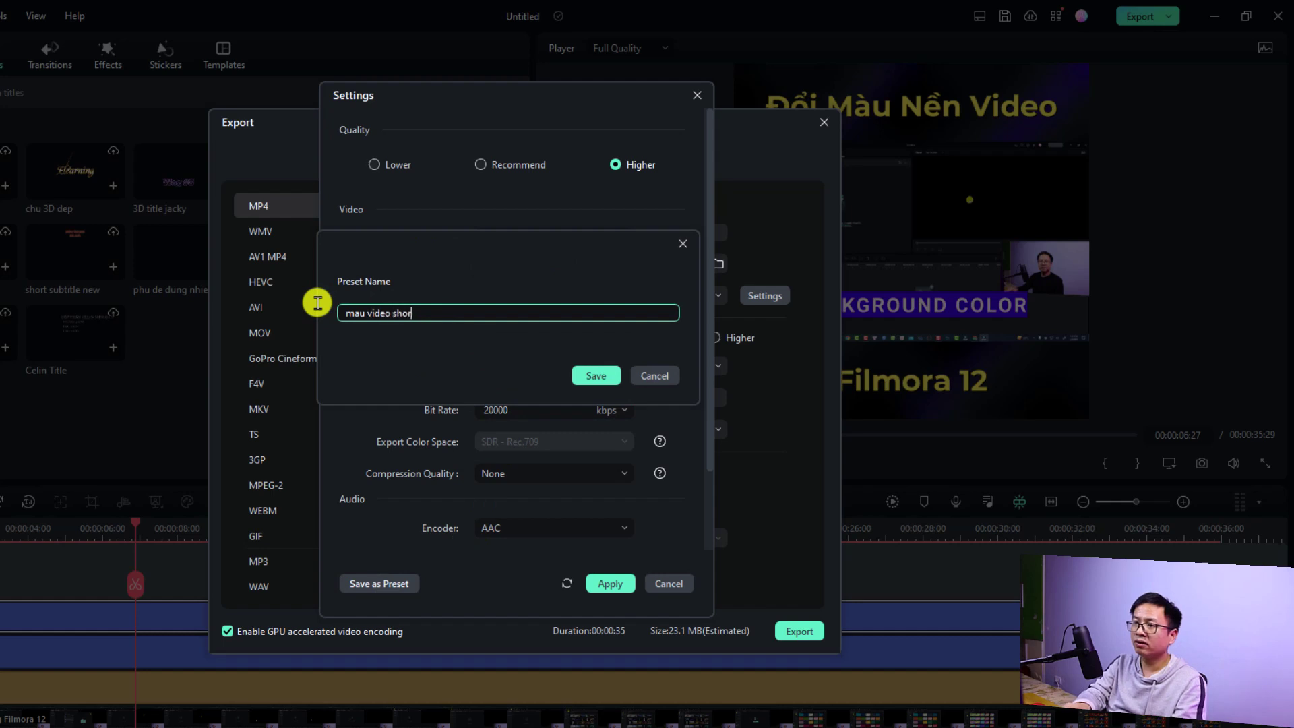
{"action": "type", "text": "ts"}
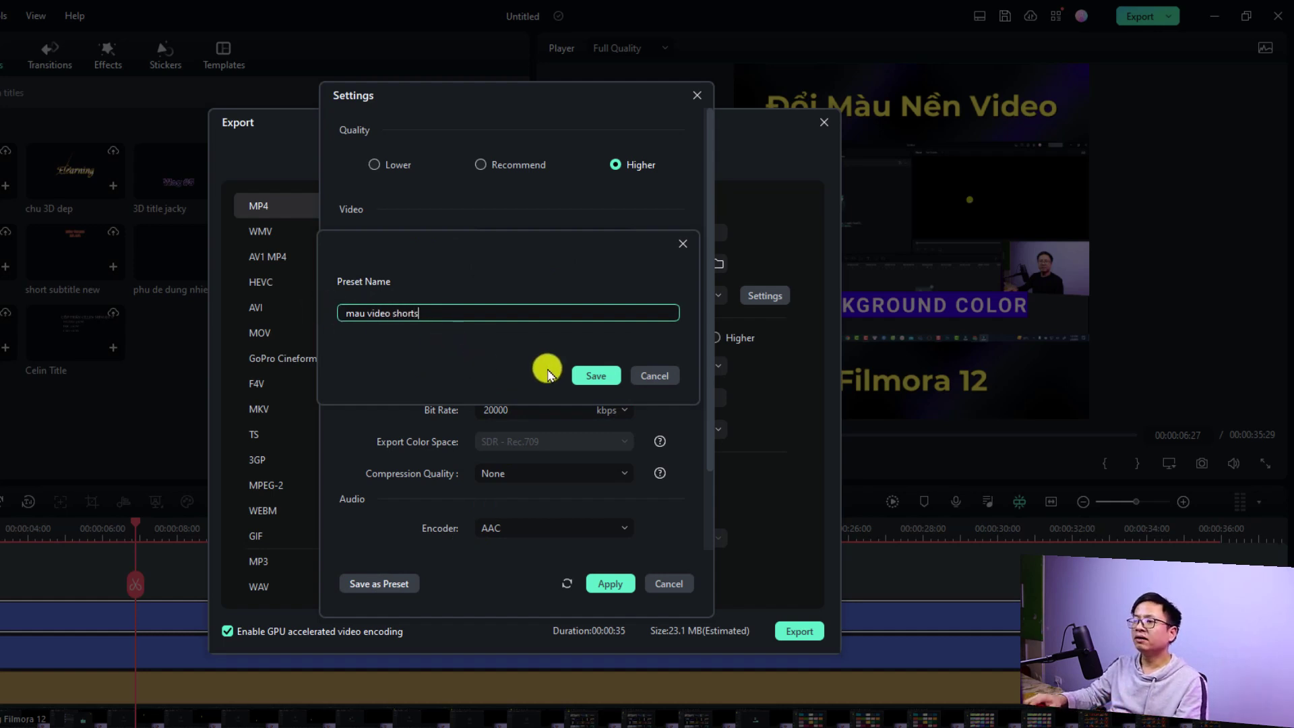
{"action": "left_click", "coordinate": [581, 382]}
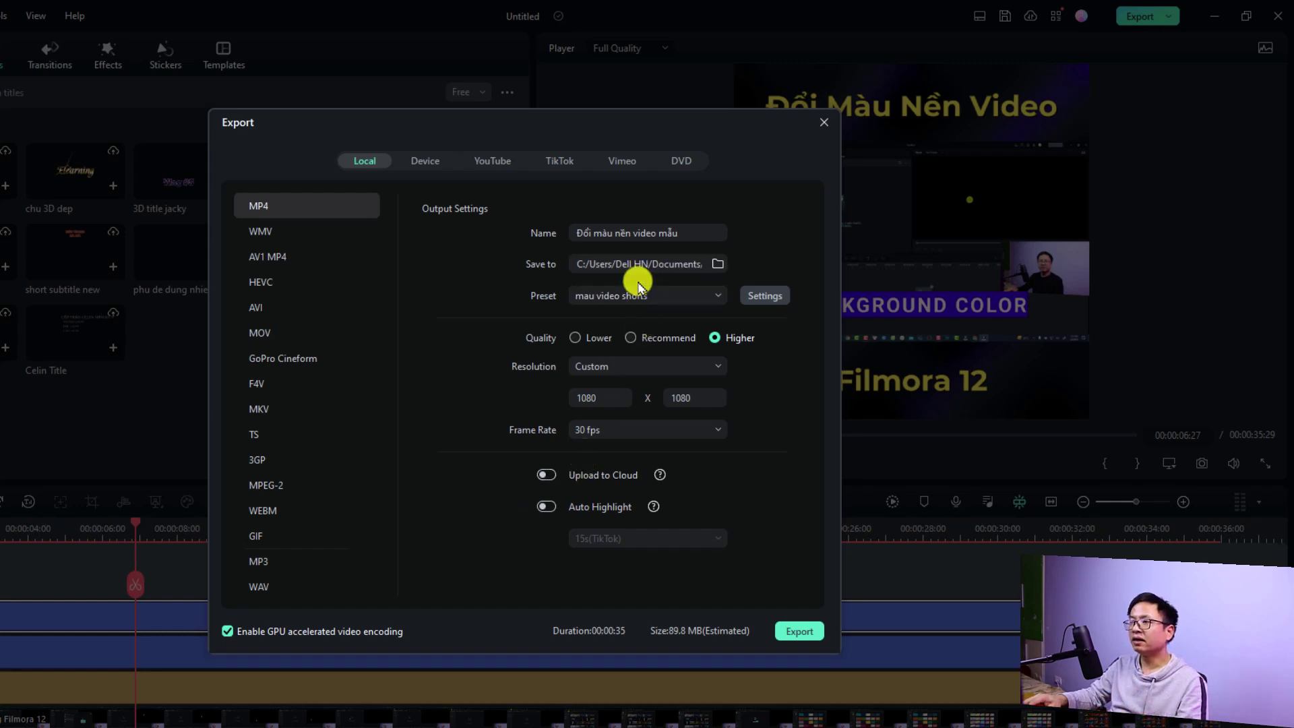
- Export the video with the "mau video shorts" preset, check the exported file in the Output folder, and minimize the folder window
{"action": "left_click", "coordinate": [708, 295]}
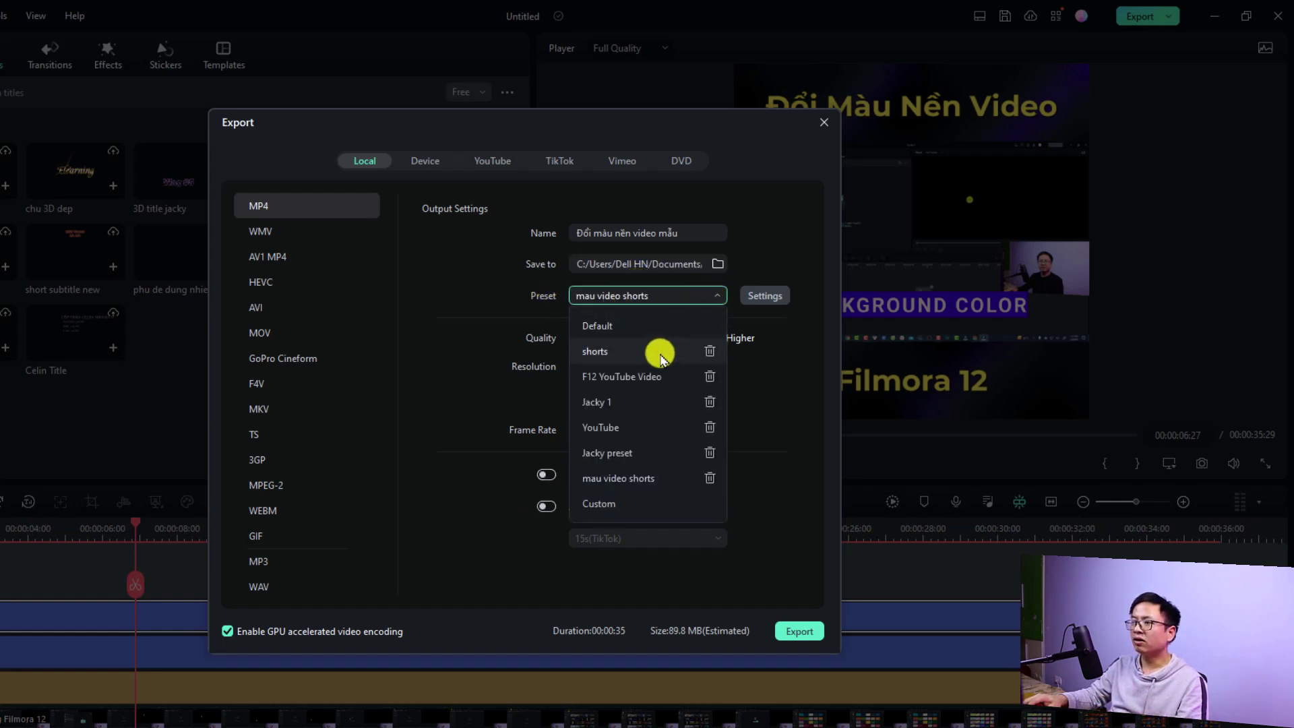
{"action": "left_click", "coordinate": [626, 479]}
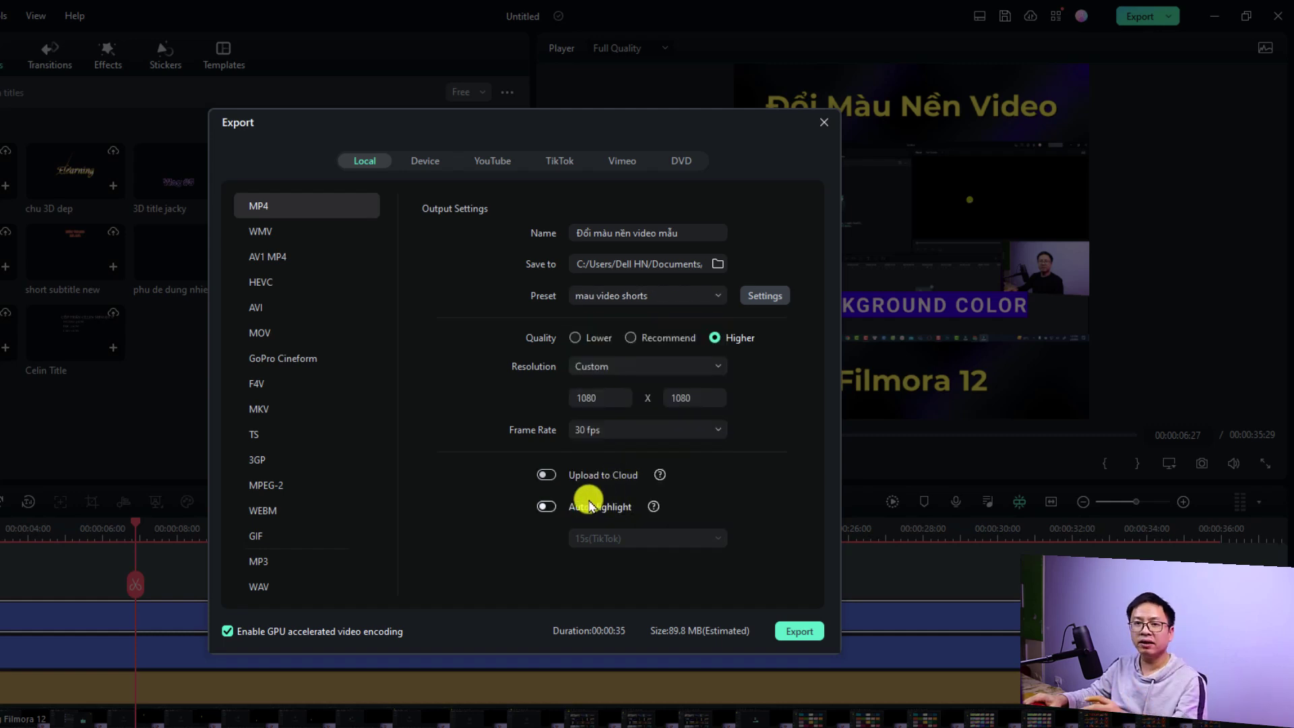
{"action": "left_click", "coordinate": [804, 633]}
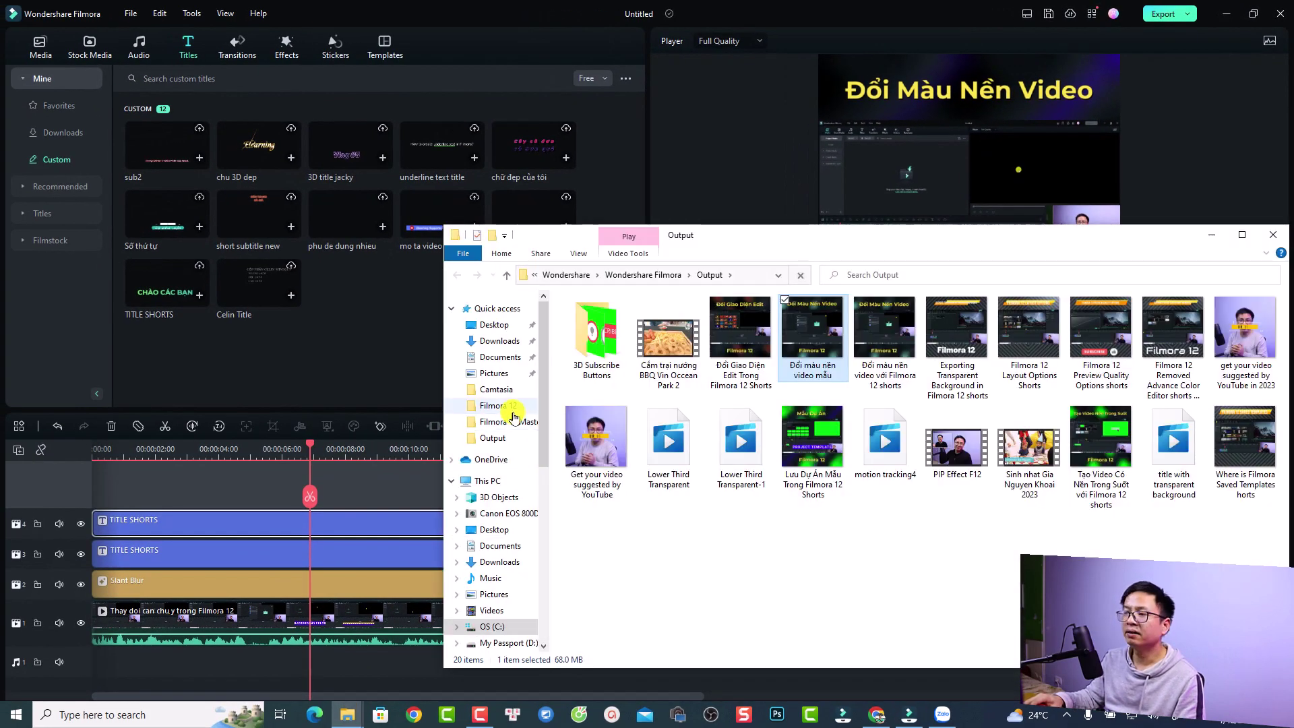
{"action": "left_click", "coordinate": [811, 351]}
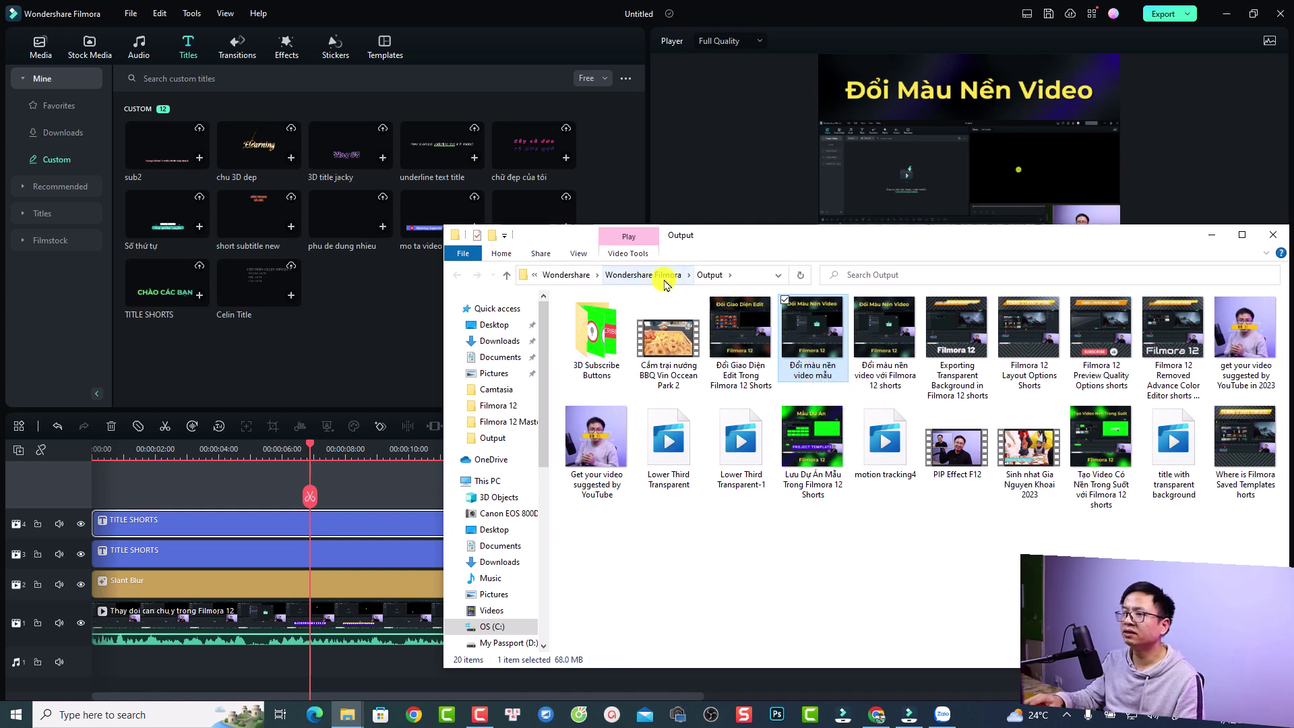
{"action": "left_click", "coordinate": [1212, 234]}
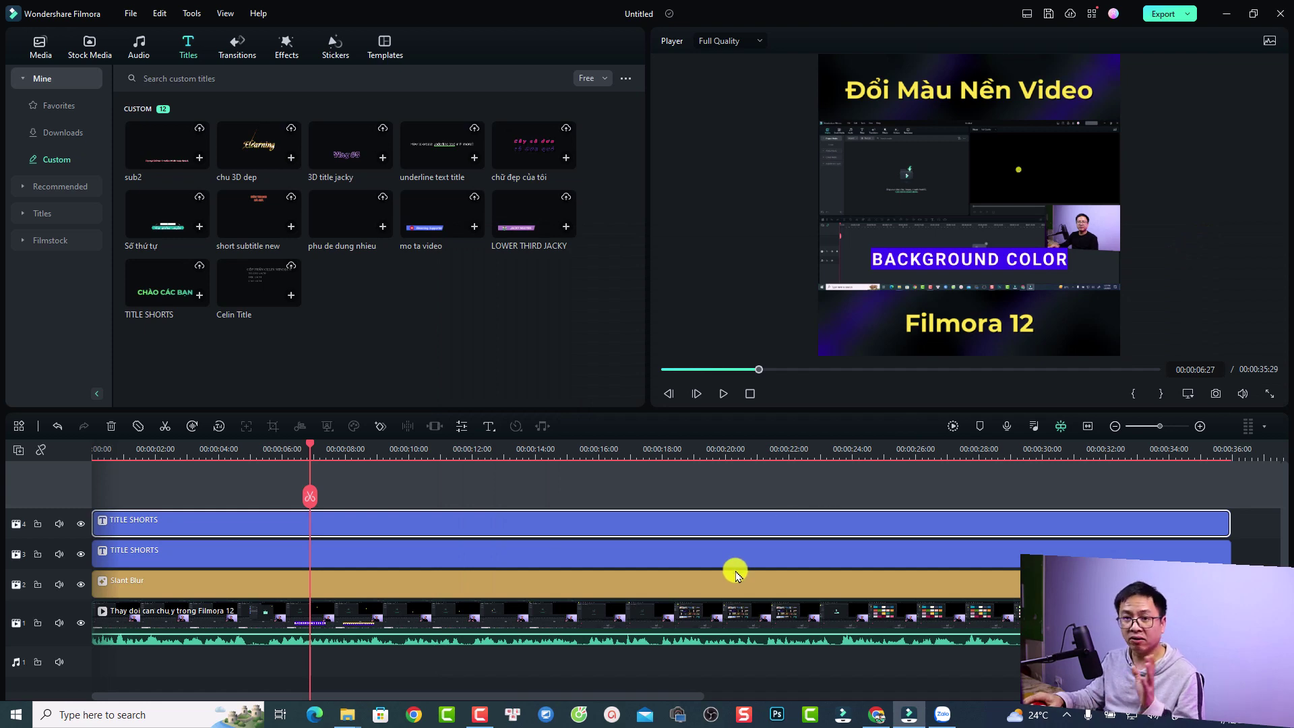
- Switch to YouTube Studio in the browser and start a new video upload
{"action": "left_click", "coordinate": [879, 716]}
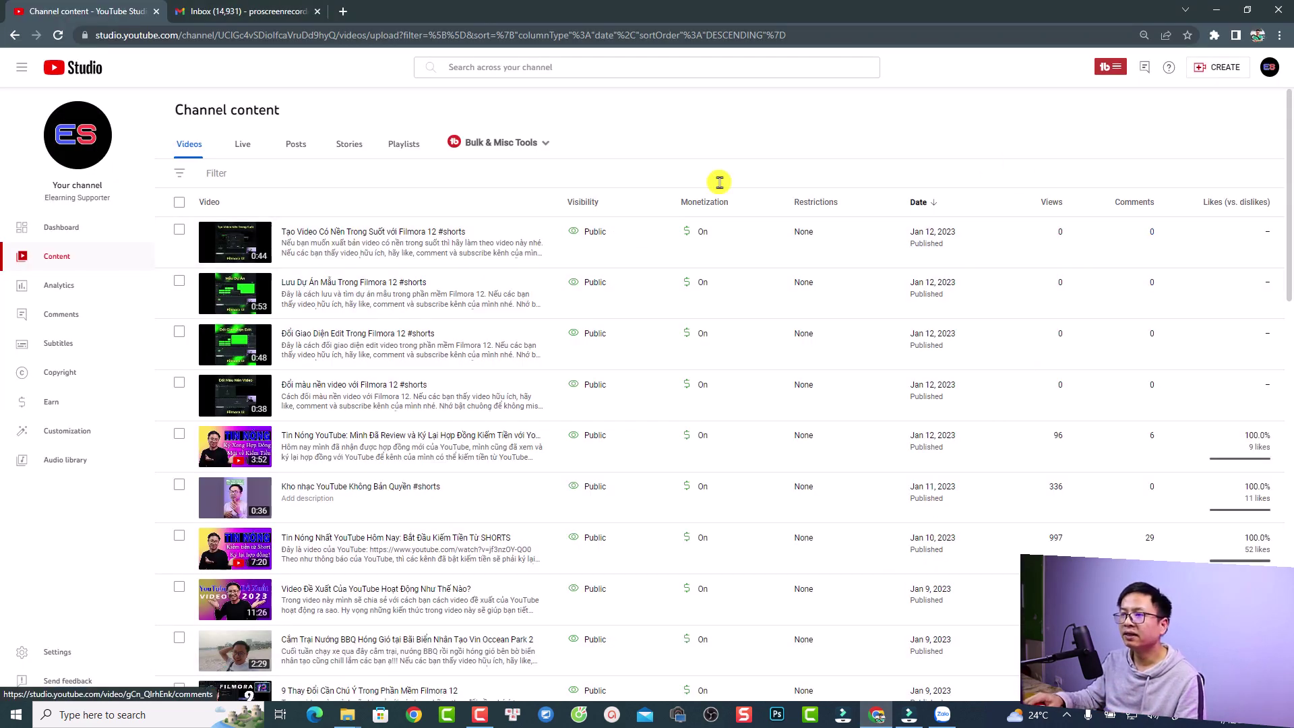
{"action": "left_click", "coordinate": [1215, 80]}
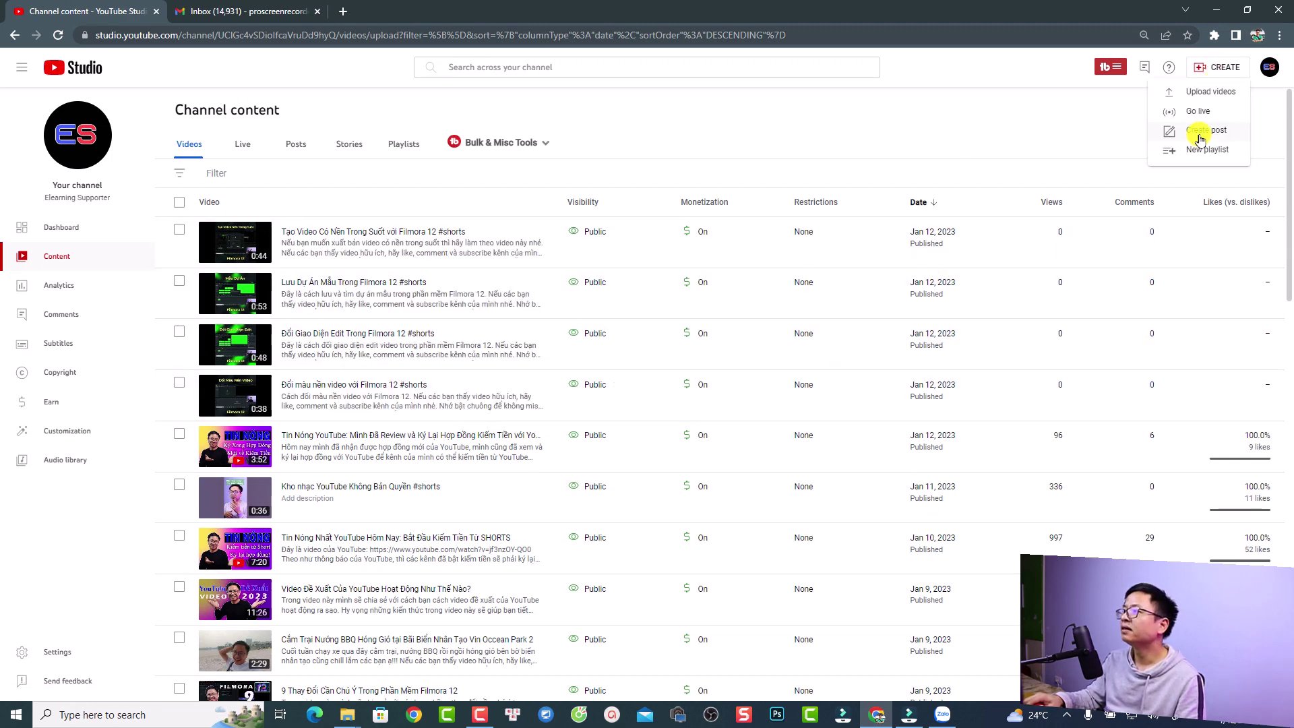
{"action": "left_click", "coordinate": [1191, 94]}
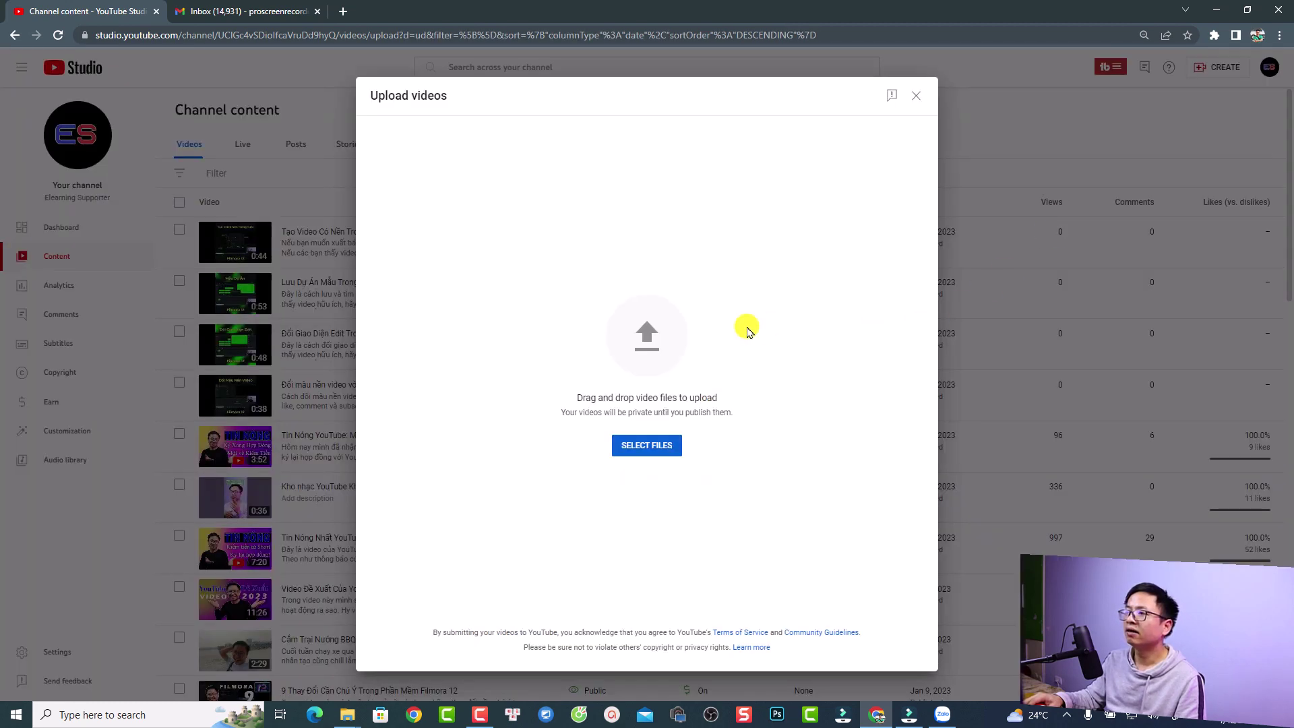
- Upload the exported file "Đổi màu nền video mẫu" from the Output folder to the YouTube upload dialog
{"action": "mouse_move", "coordinate": [345, 713]}
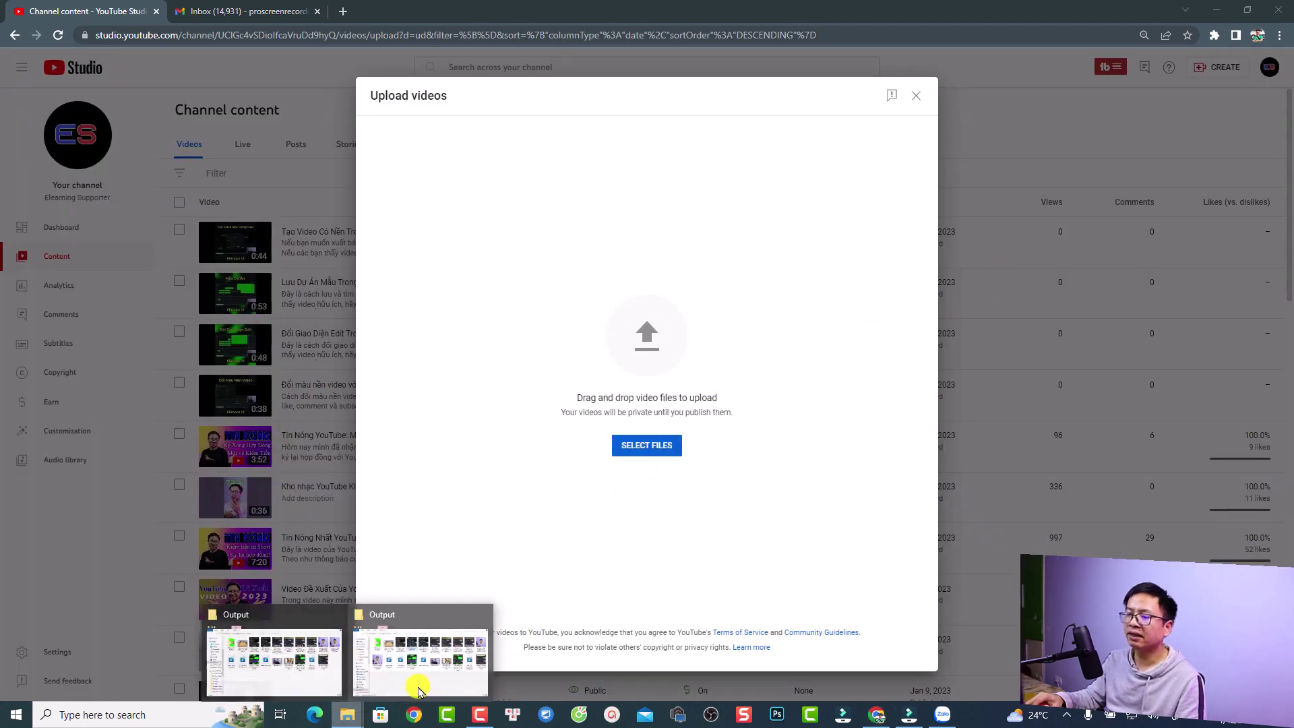
{"action": "left_click", "coordinate": [402, 680]}
{"action": "left_click", "coordinate": [812, 350]}
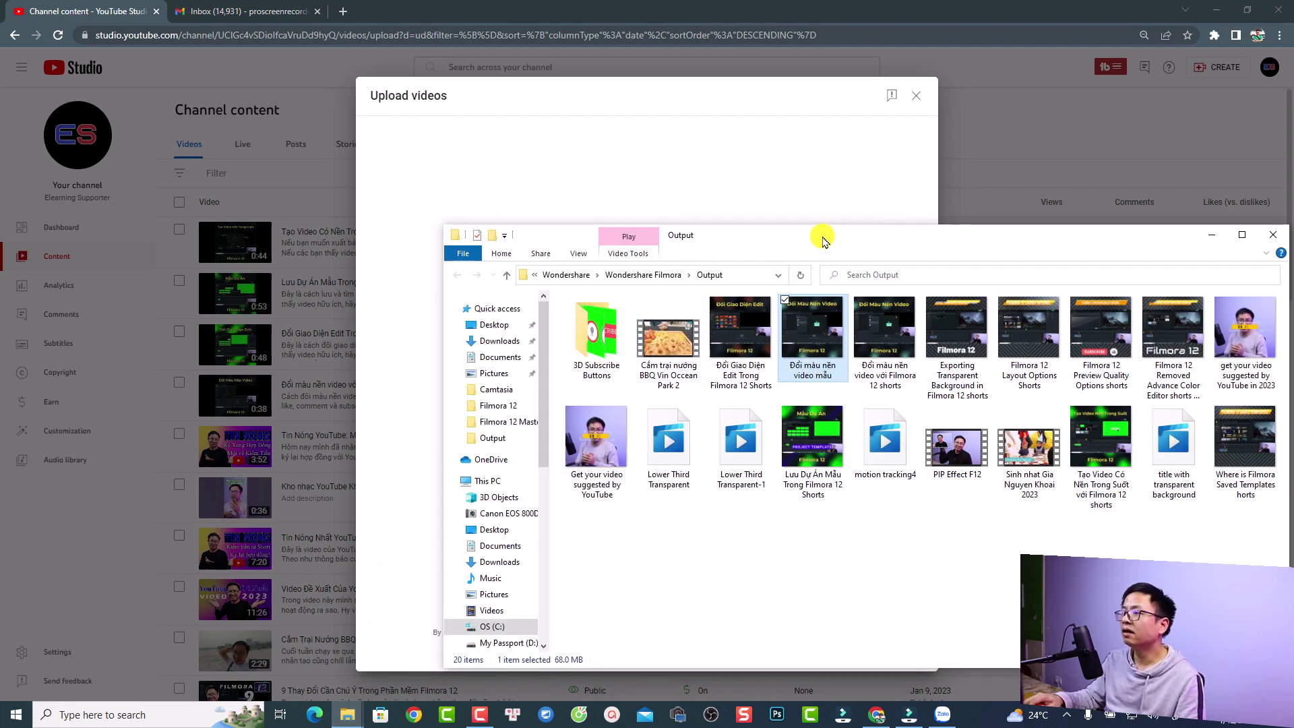
{"action": "left_click_drag", "start_coordinate": [833, 237], "coordinate": [1142, 242]}
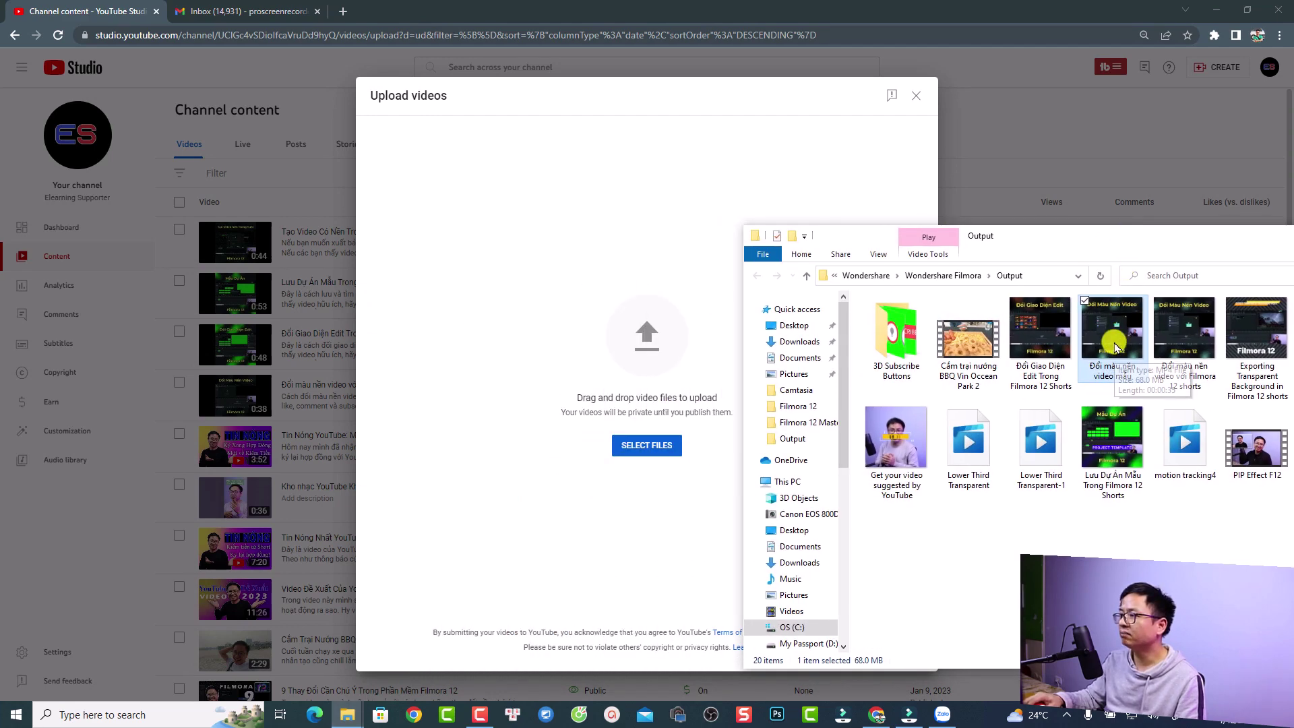
{"action": "left_click_drag", "start_coordinate": [1113, 347], "coordinate": [630, 366]}
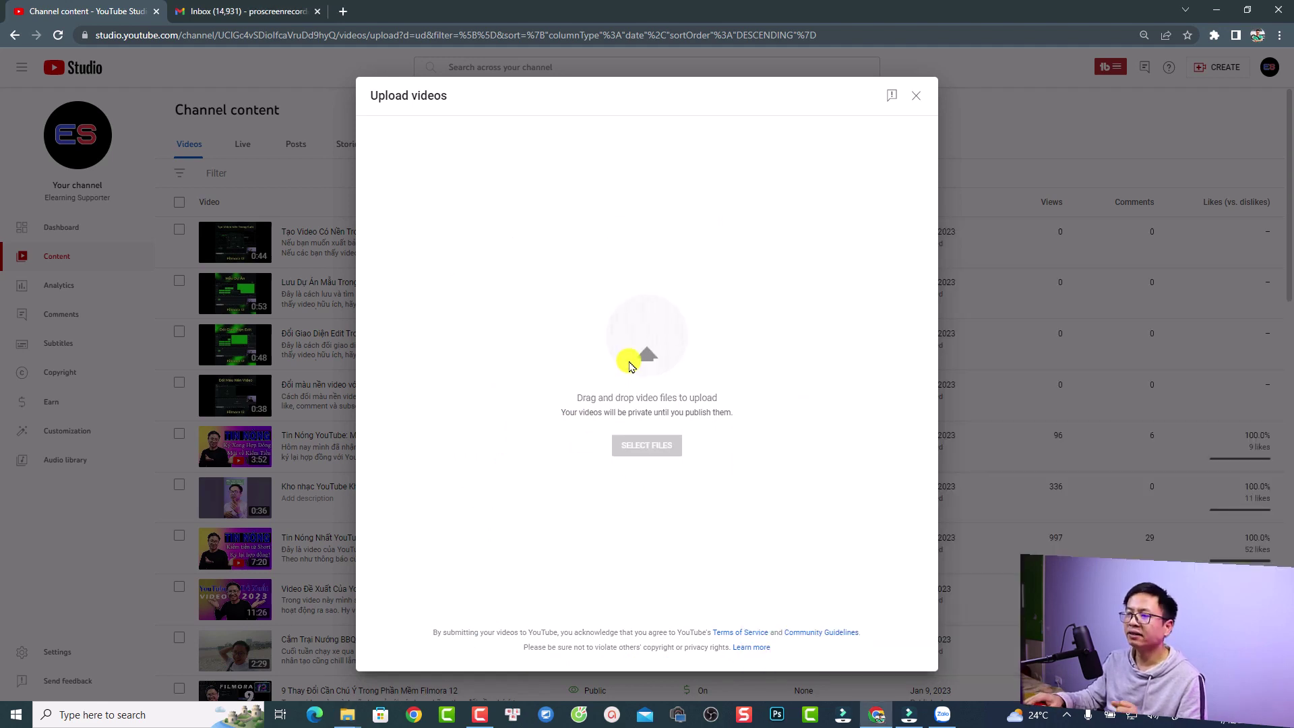
- Set the video title to "Đổi màu nền video trong filmora 12 #shorts"
{"action": "triple_click", "coordinate": [596, 225]}
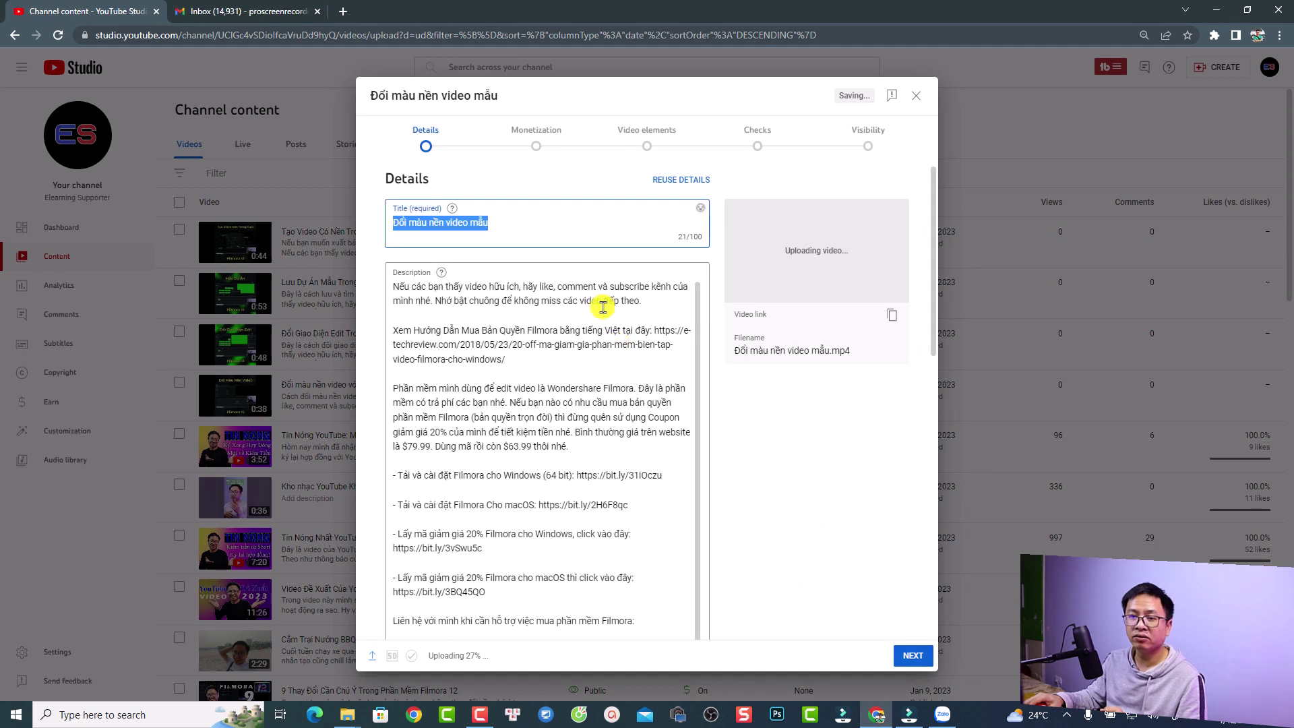
{"action": "left_click", "coordinate": [465, 223]}
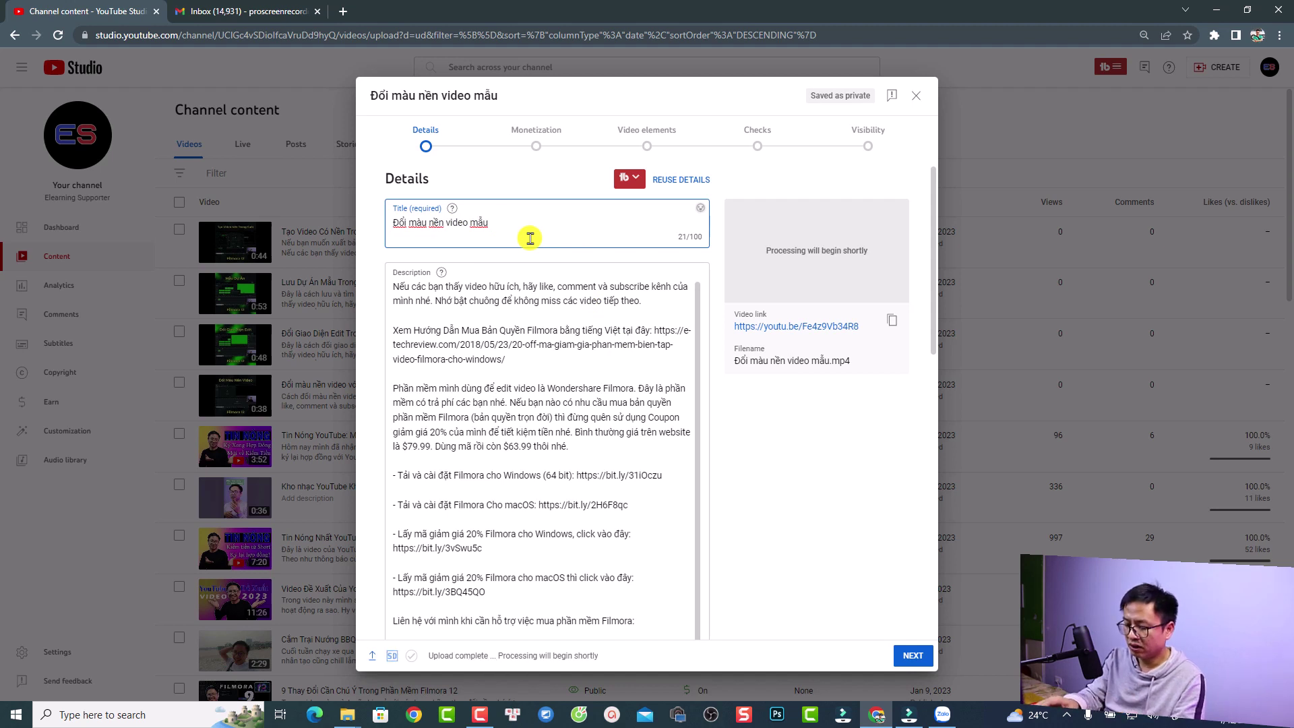
{"action": "key", "text": "BackSpace"}
{"action": "key", "text": "BackSpace"}
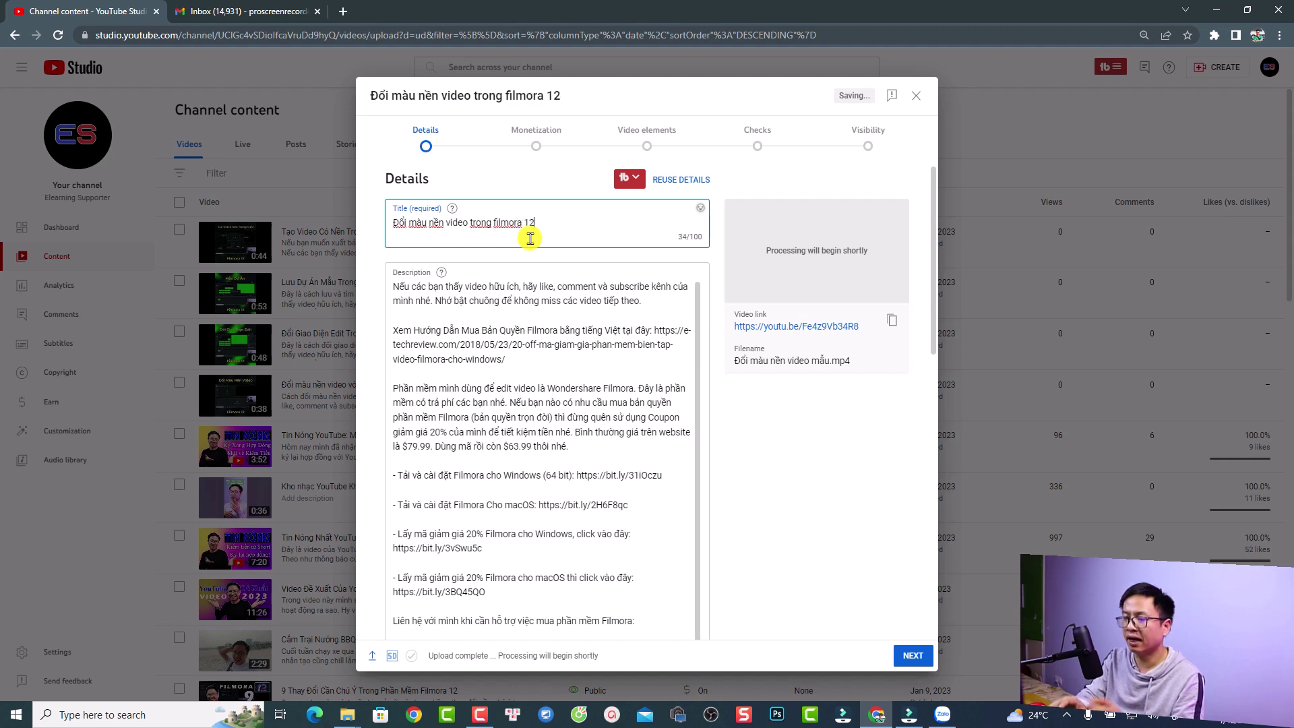
{"action": "type", "text": "#shorts"}
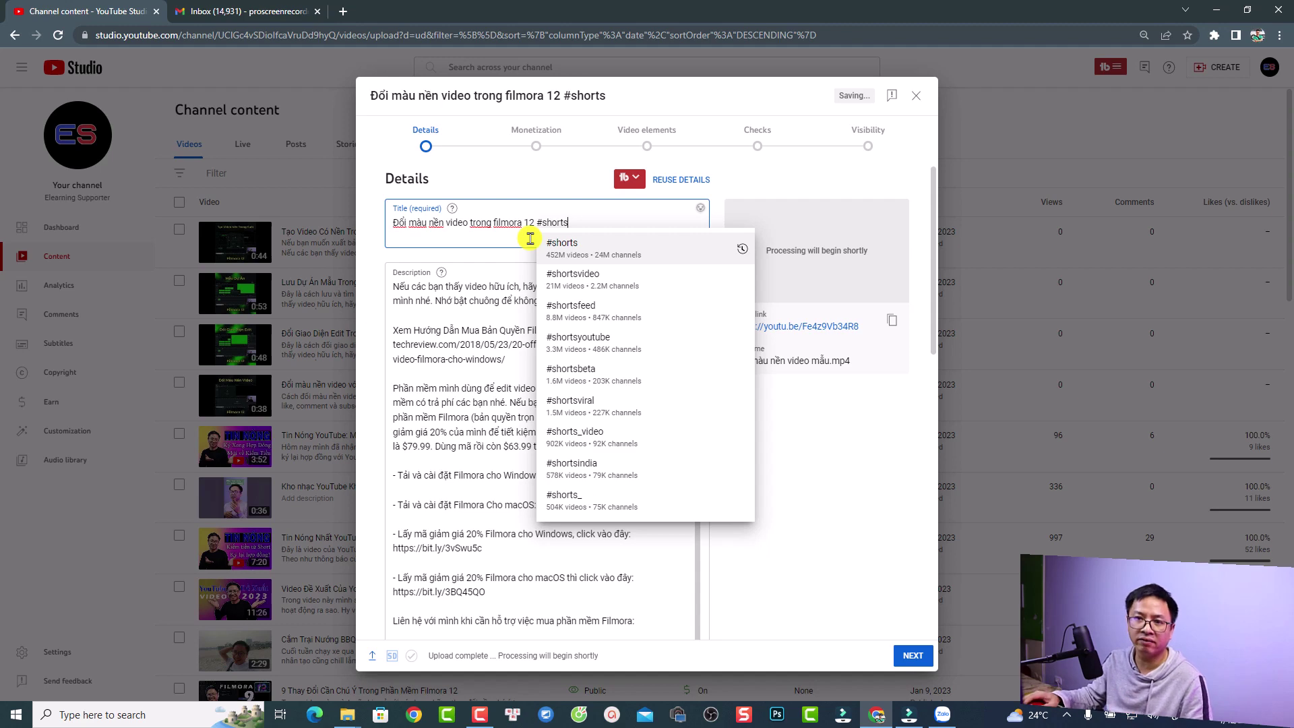
{"action": "left_click", "coordinate": [530, 238]}
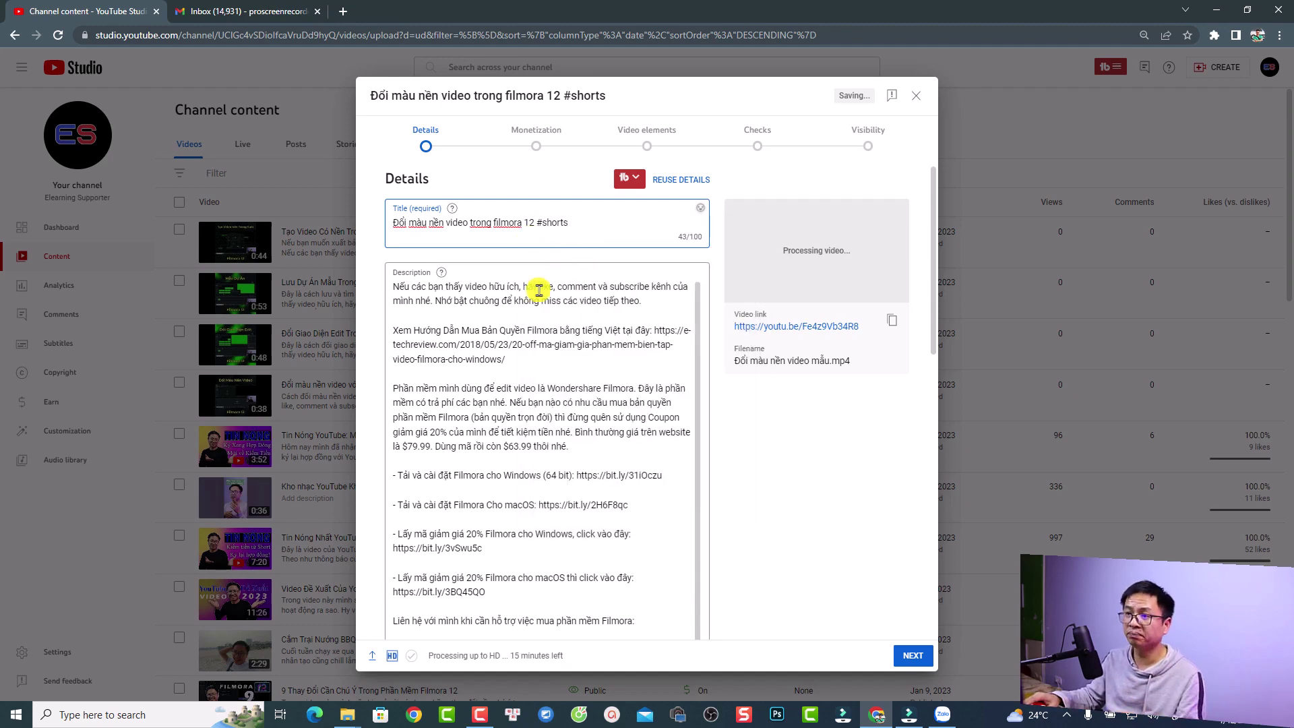
- Review the prefilled description and add the video to the "Short" playlist
{"action": "scroll", "coordinate": [542, 375], "scroll_direction": "down", "scroll_amount": 4}
{"action": "scroll", "coordinate": [570, 514], "scroll_direction": "down", "scroll_amount": 10}
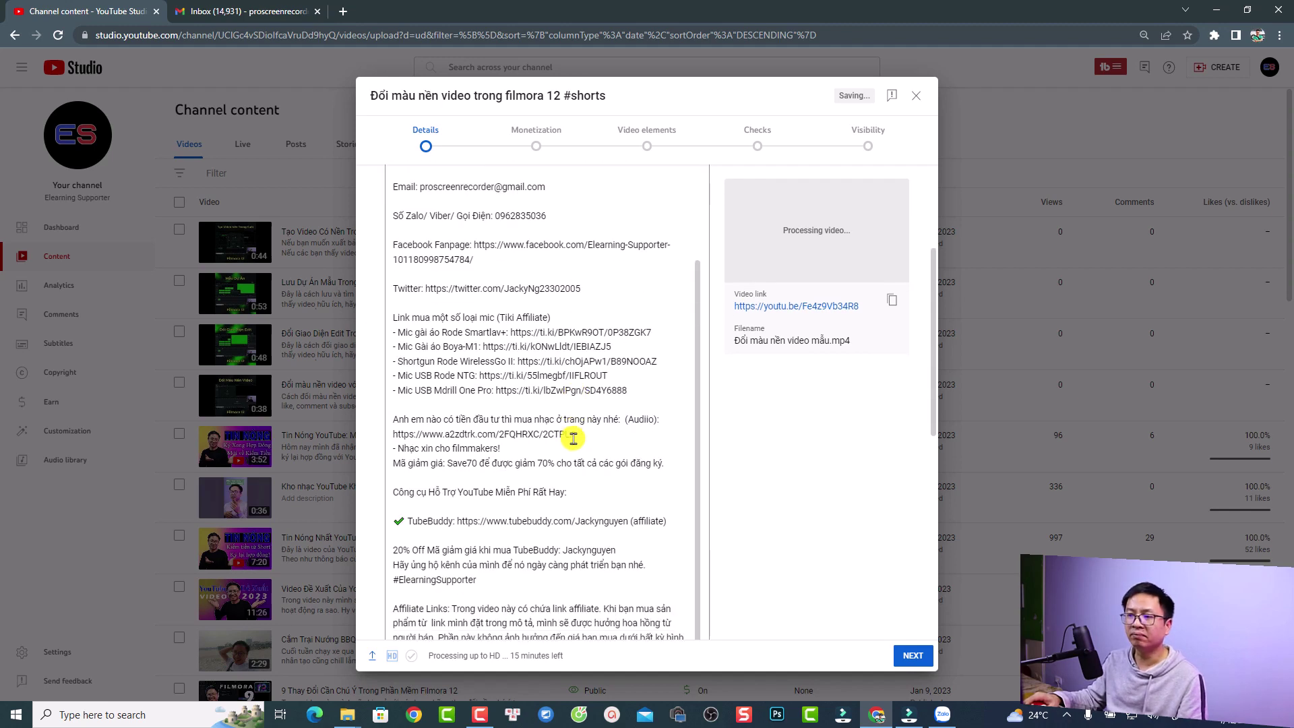
{"action": "scroll", "coordinate": [517, 388], "scroll_direction": "down", "scroll_amount": 1}
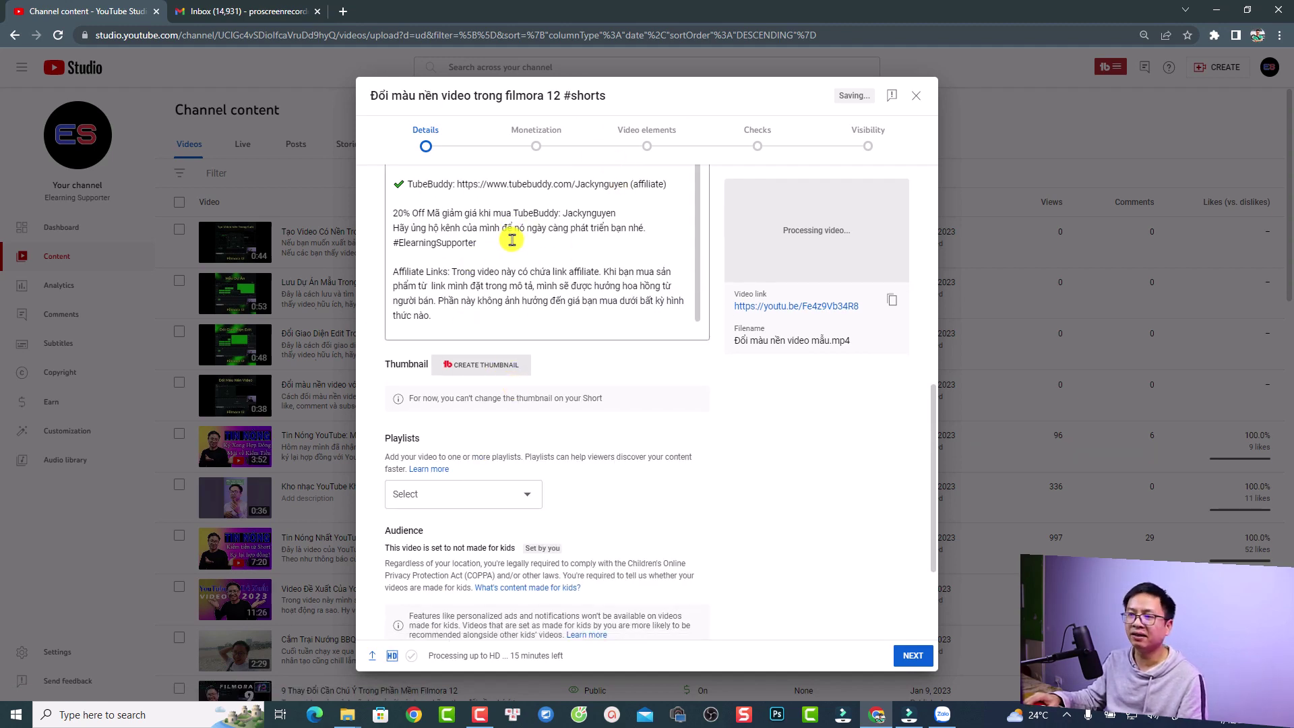
{"action": "scroll", "coordinate": [518, 258], "scroll_direction": "up", "scroll_amount": 5}
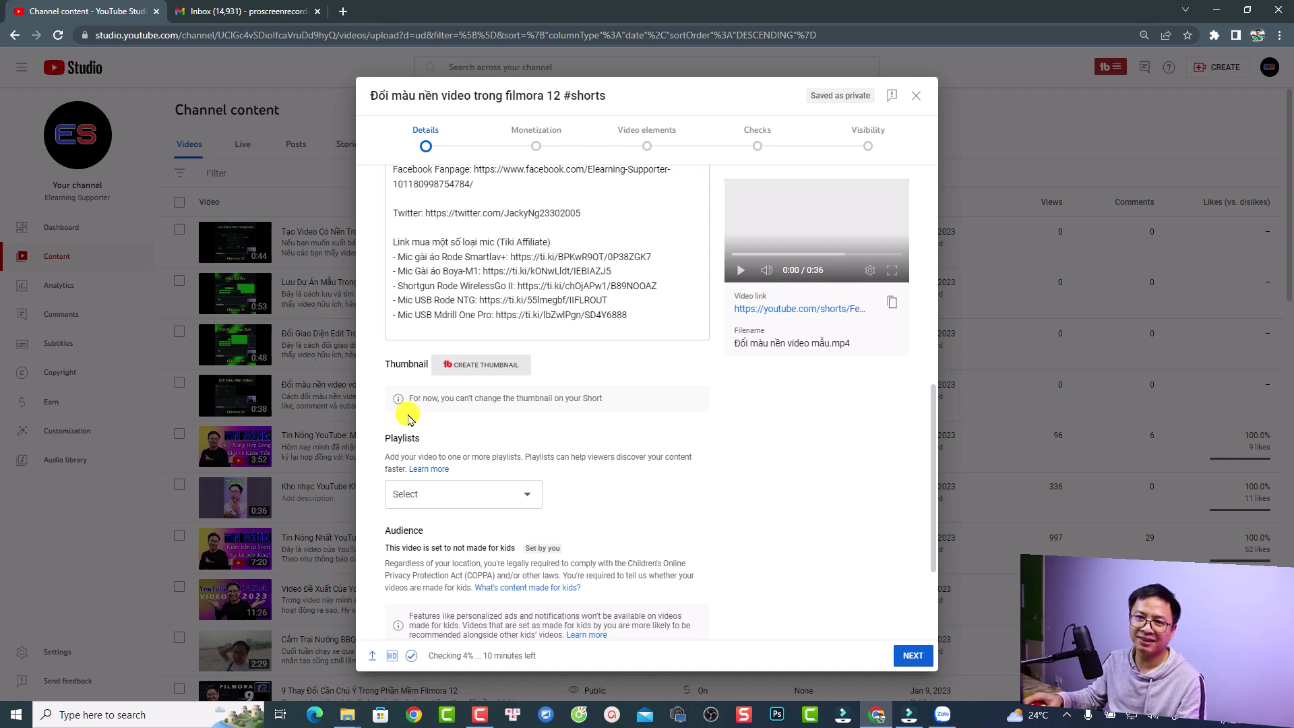
{"action": "left_click", "coordinate": [525, 502]}
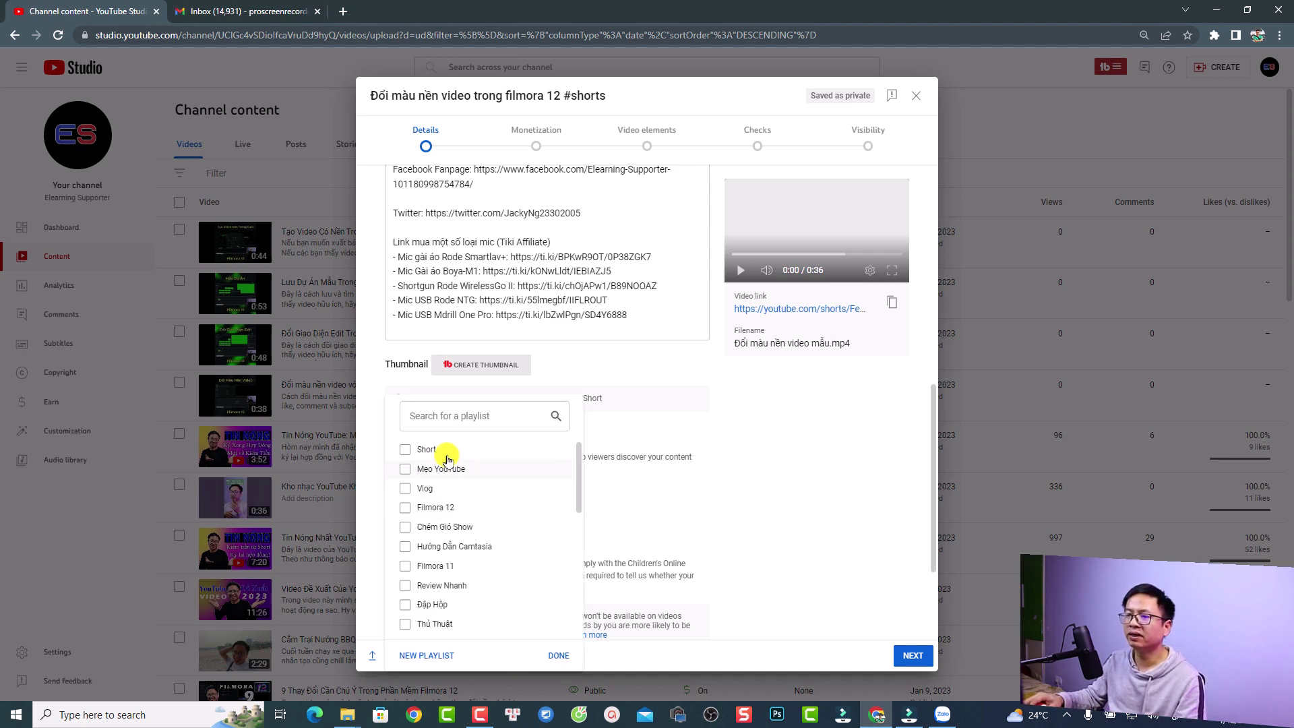
{"action": "left_click", "coordinate": [406, 450]}
{"action": "key", "text": "Escape"}
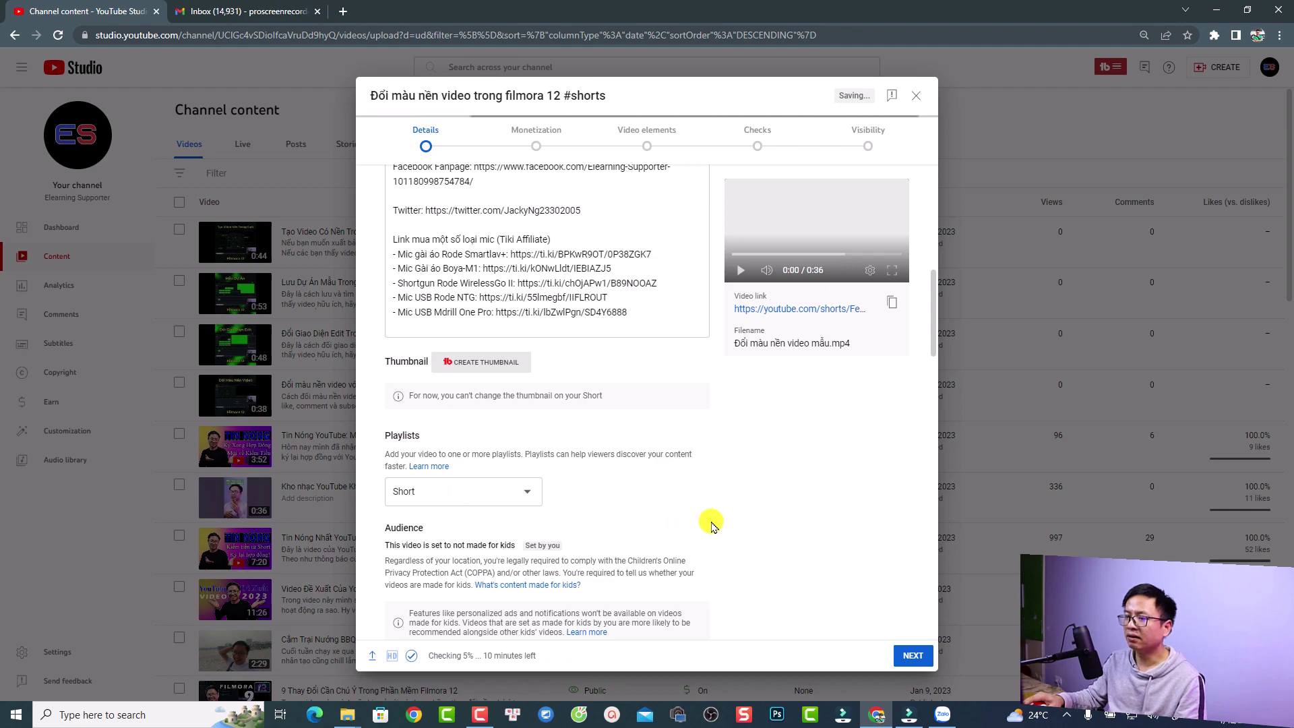
- Keep the remaining details at their defaults, proceed to the monetization stage, and turn monetization on
{"action": "scroll", "coordinate": [700, 518], "scroll_direction": "down", "scroll_amount": 10}
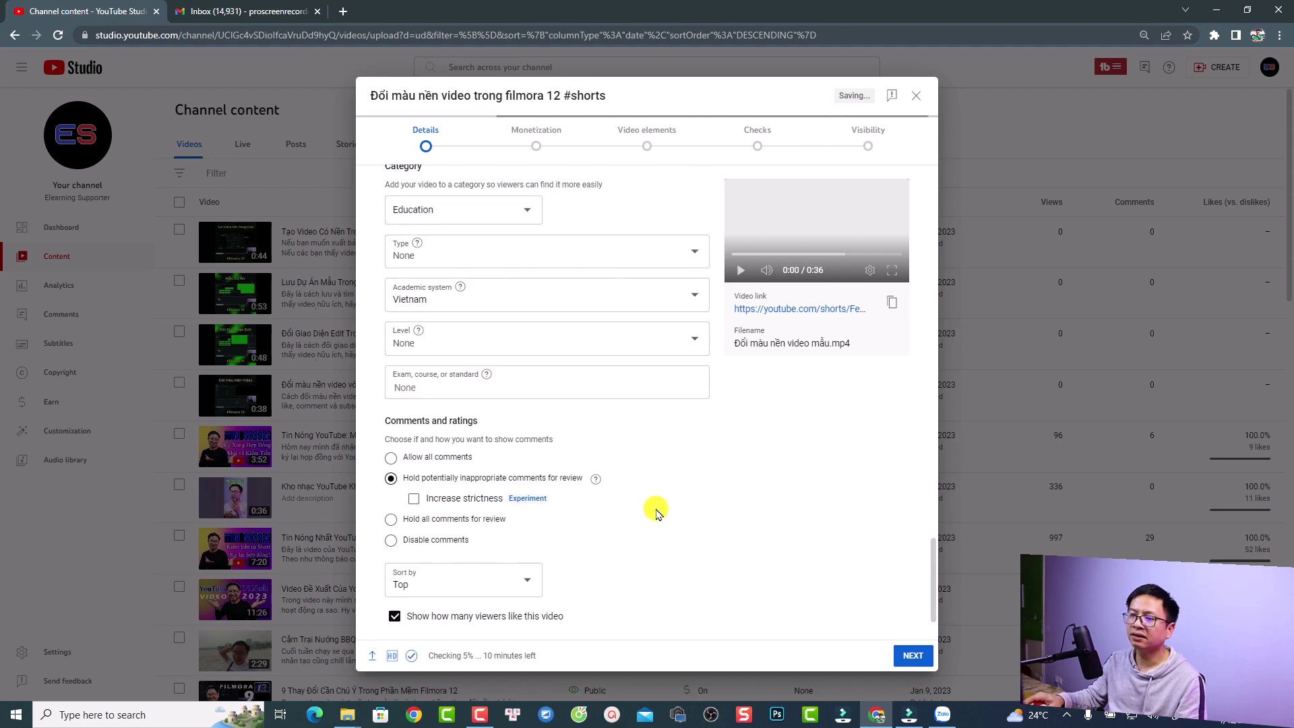
{"action": "scroll", "coordinate": [657, 512], "scroll_direction": "down", "scroll_amount": 2}
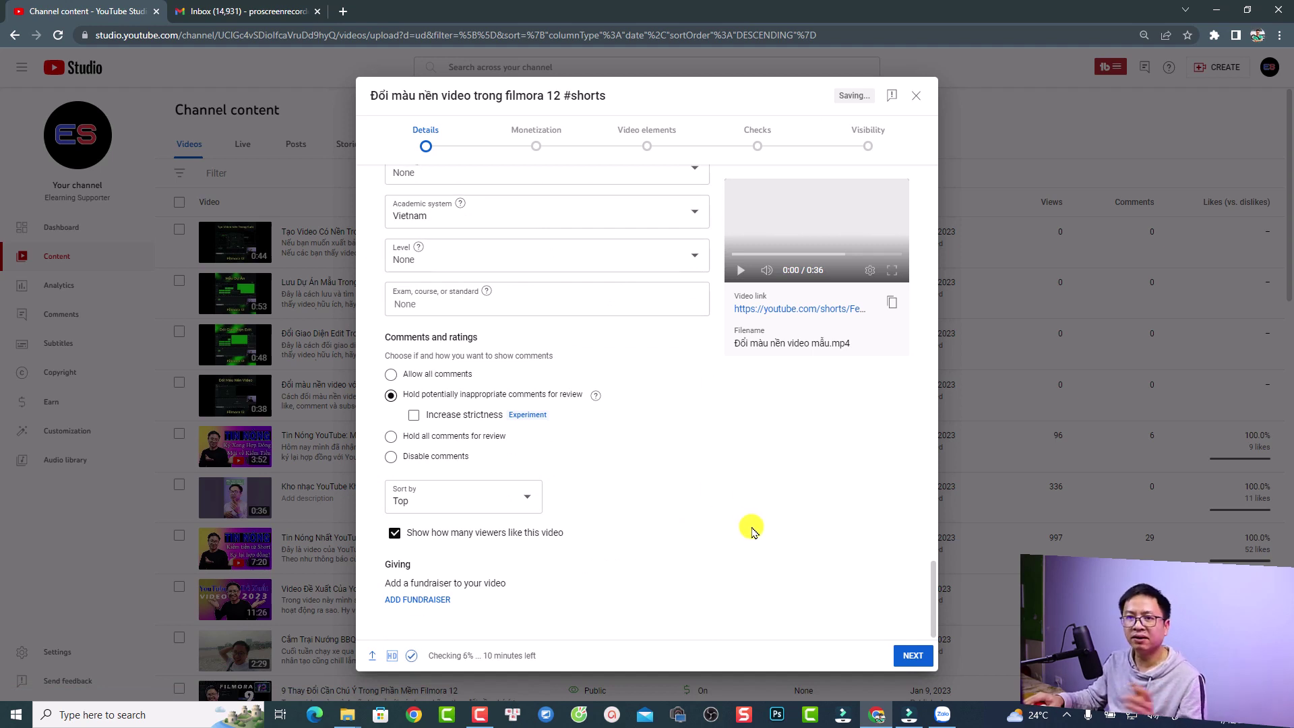
{"action": "left_click", "coordinate": [914, 655]}
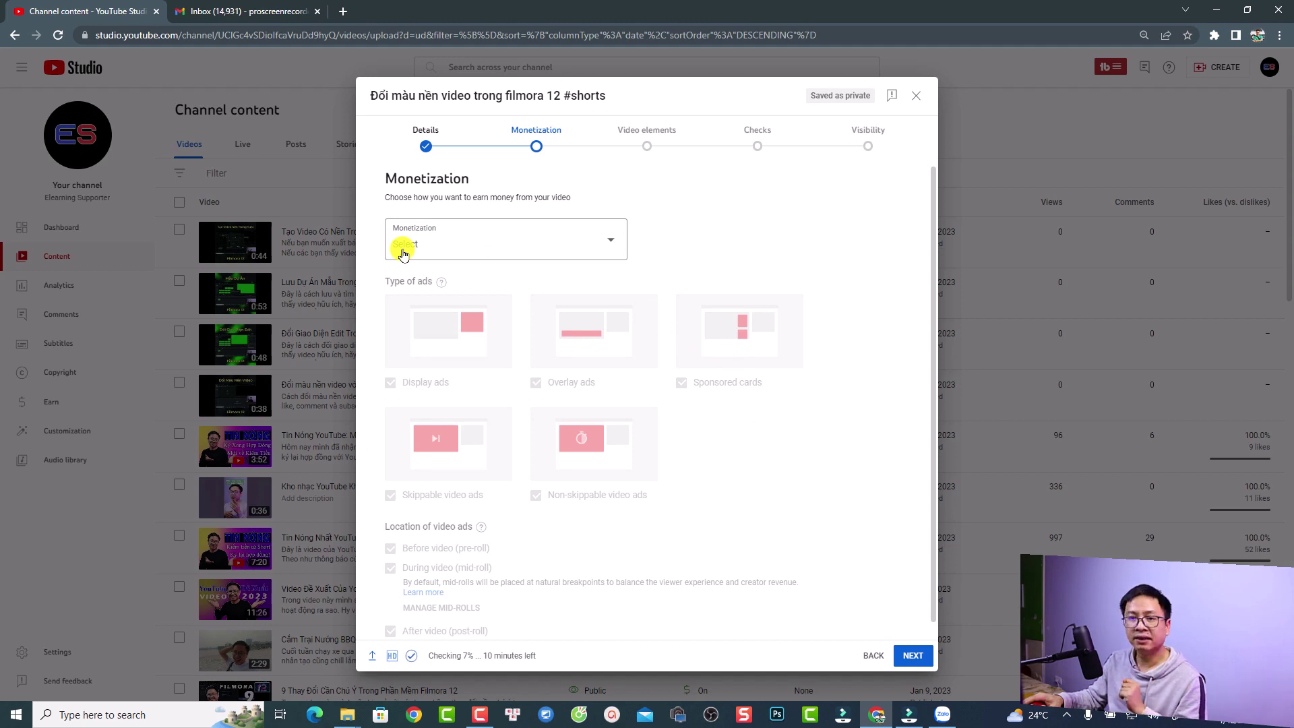
{"action": "left_click", "coordinate": [614, 240]}
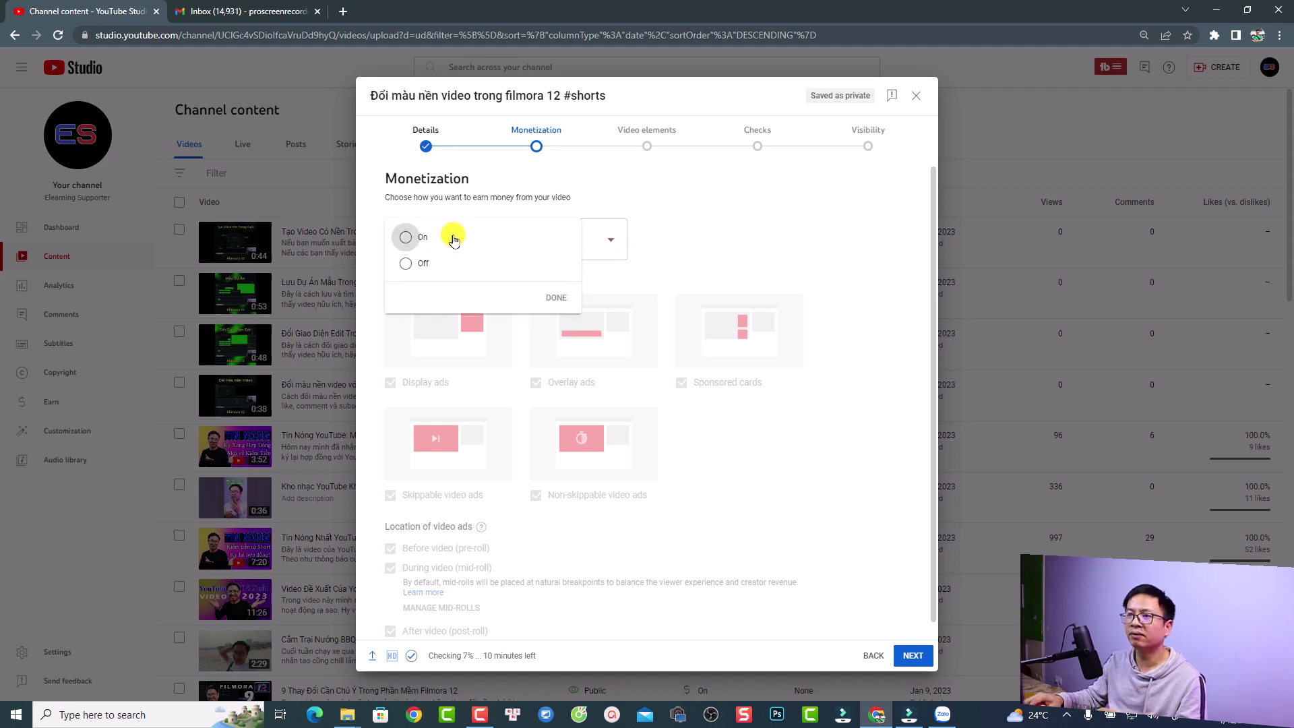
{"action": "left_click", "coordinate": [422, 242]}
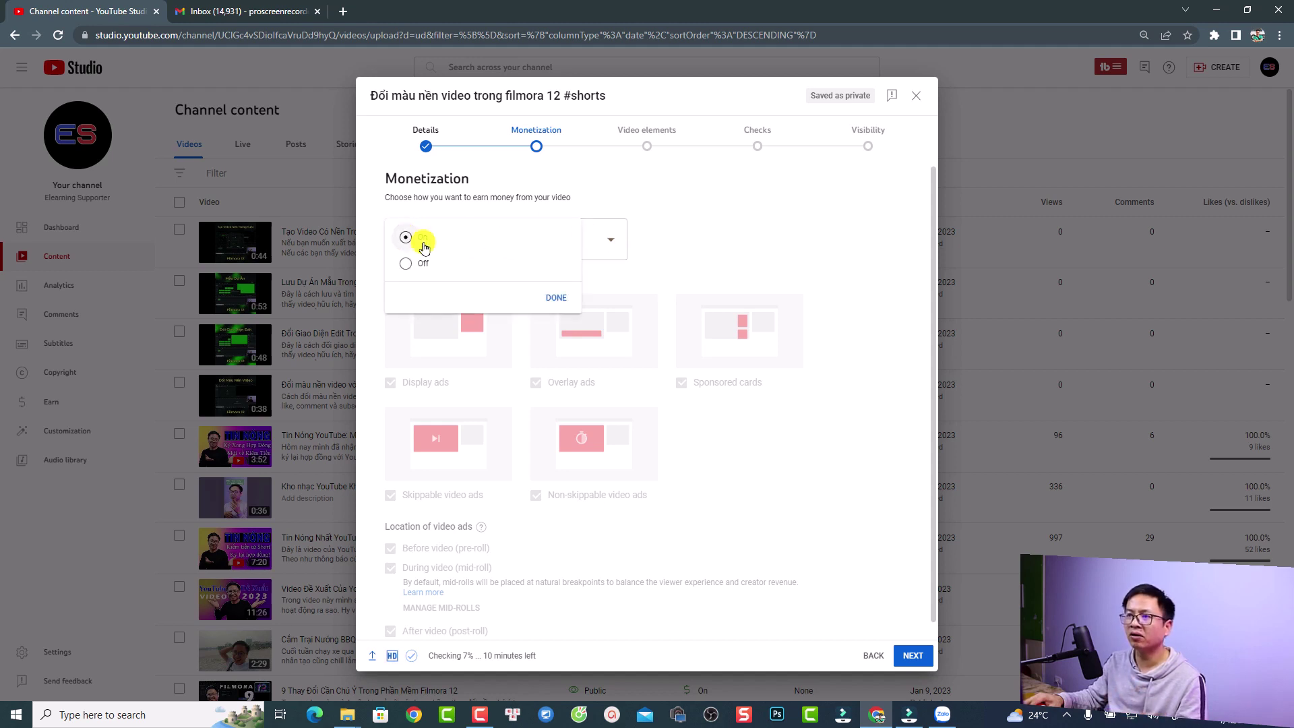
{"action": "left_click", "coordinate": [548, 300]}
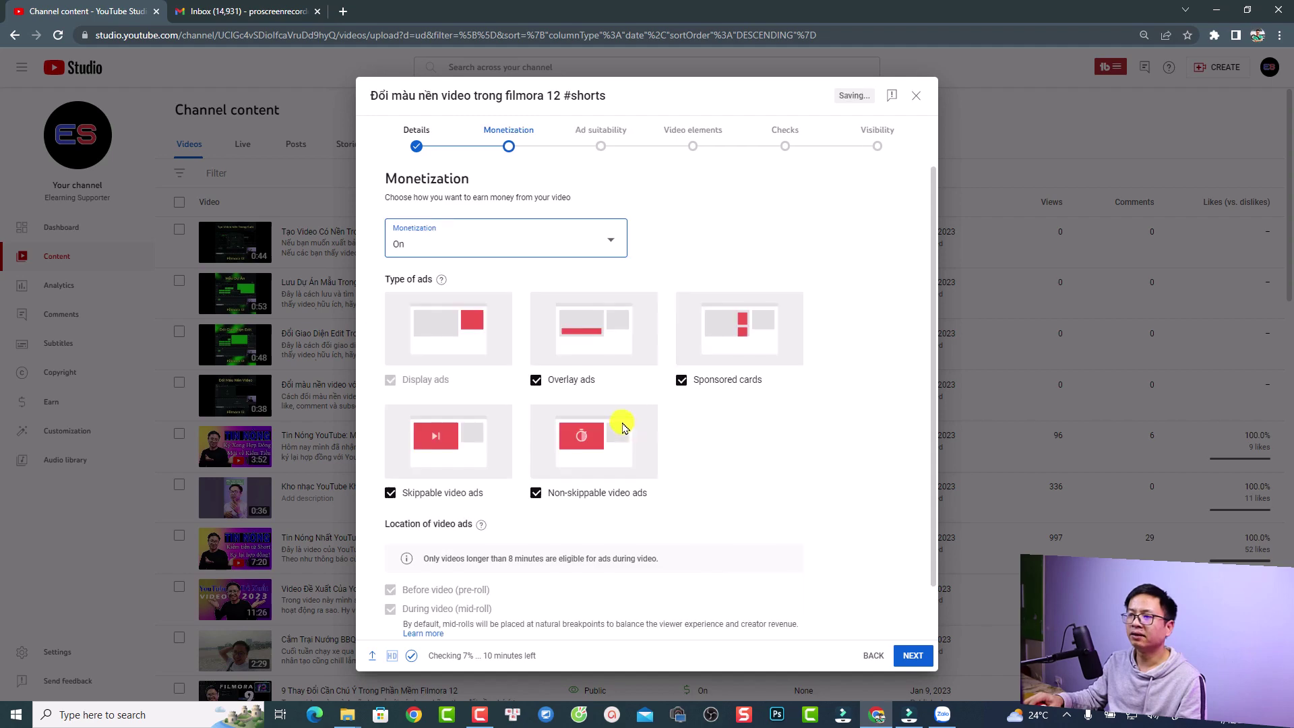
- Rate the video's ad suitability as "None of the above" and submit the rating
{"action": "left_click", "coordinate": [913, 660]}
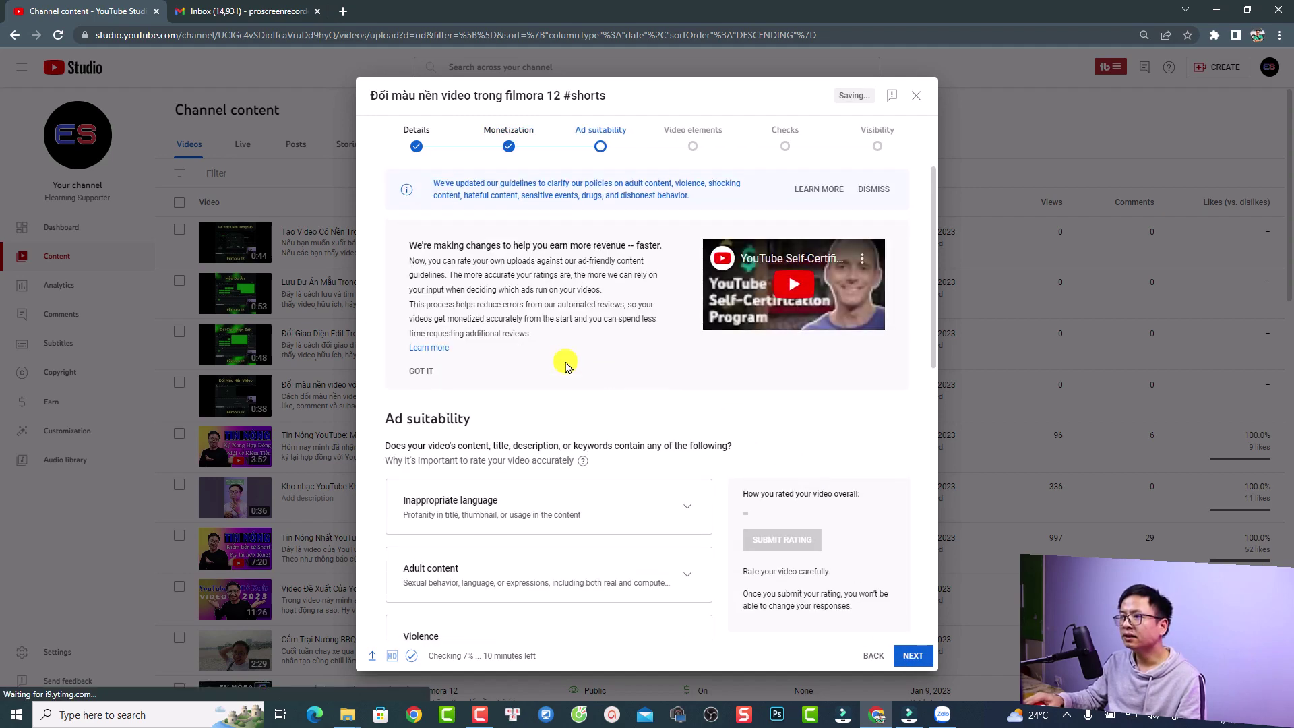
{"action": "scroll", "coordinate": [537, 396], "scroll_direction": "down", "scroll_amount": 9}
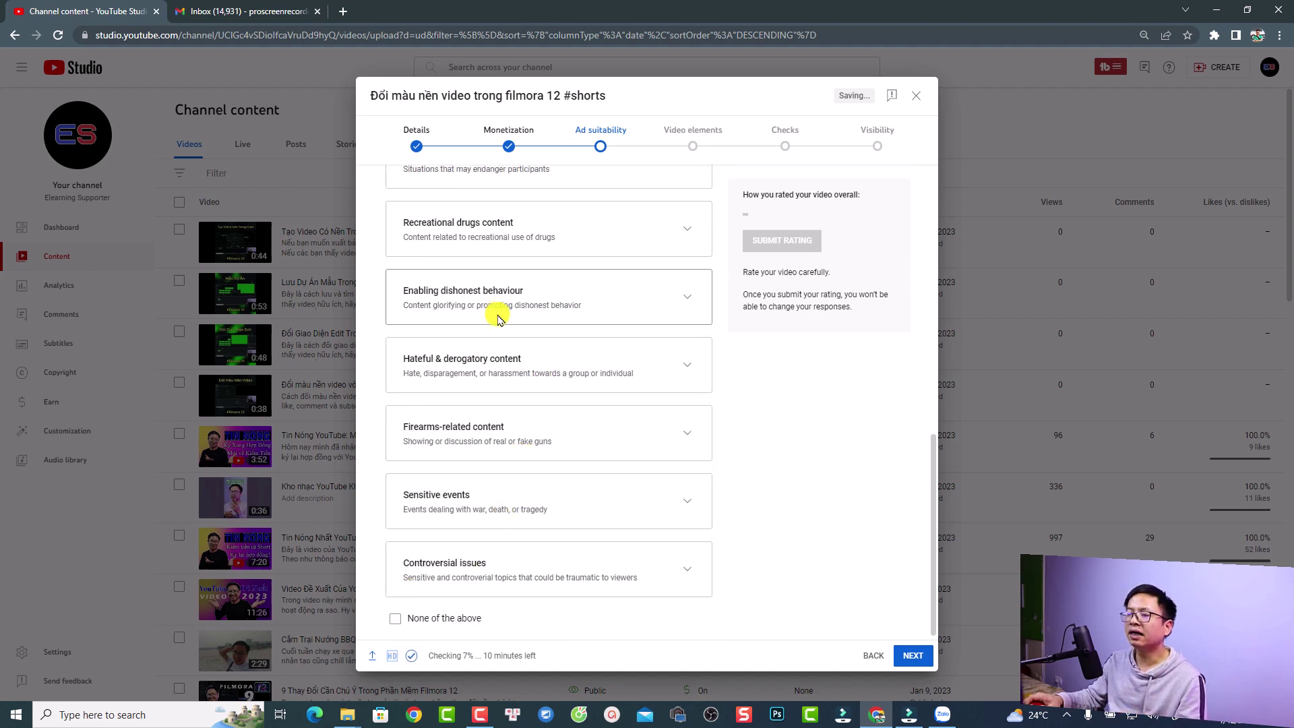
{"action": "scroll", "coordinate": [534, 407], "scroll_direction": "up", "scroll_amount": 2}
{"action": "scroll", "coordinate": [519, 468], "scroll_direction": "down", "scroll_amount": 2}
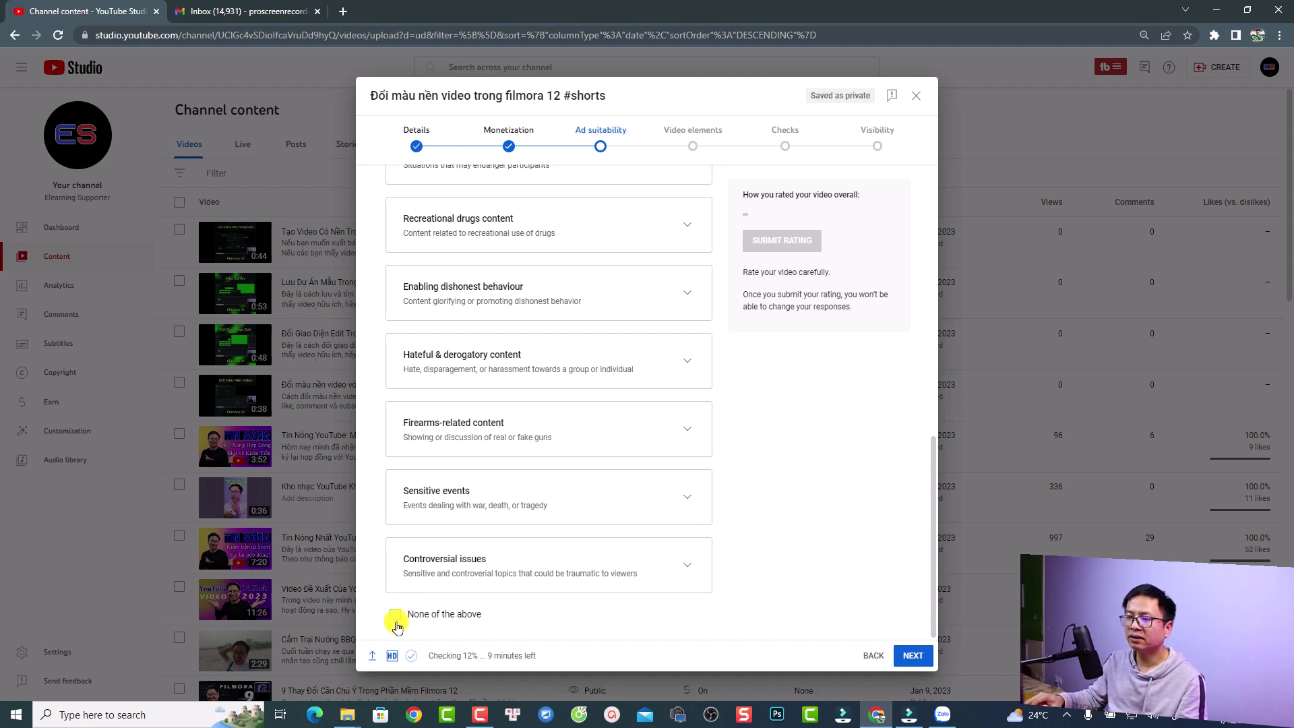
{"action": "left_click", "coordinate": [395, 620]}
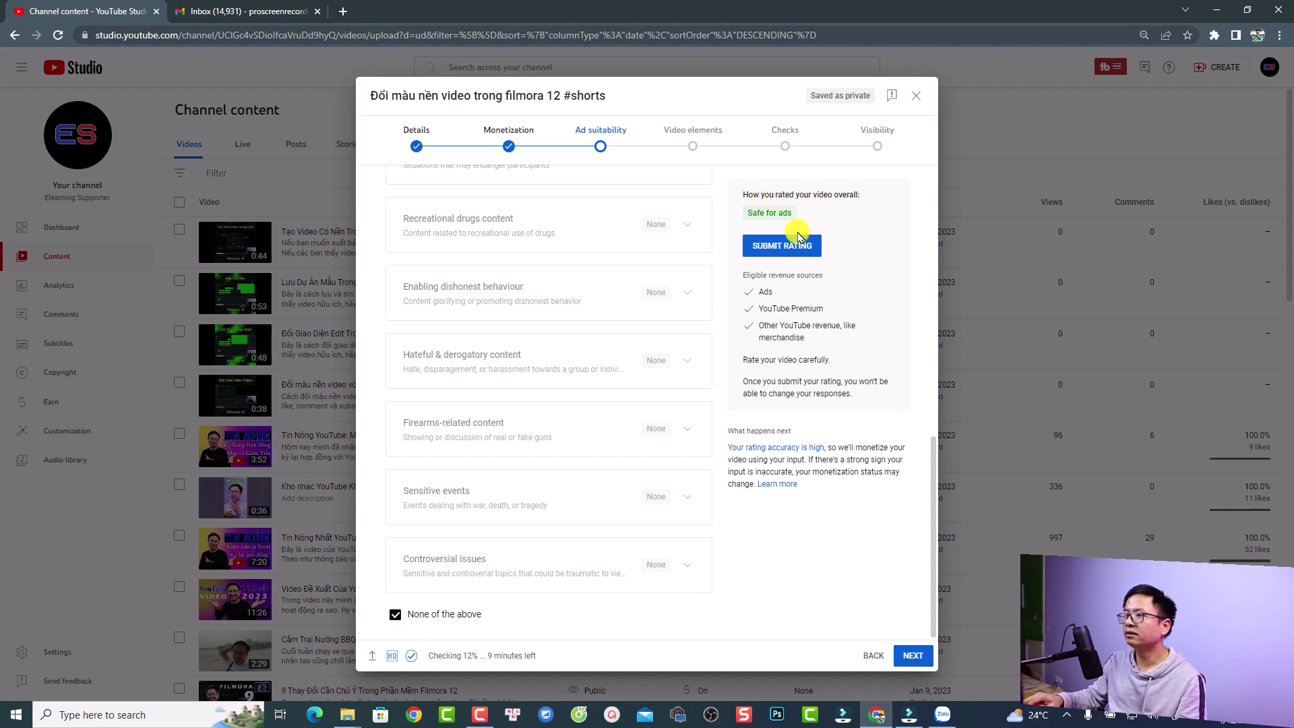
{"action": "left_click", "coordinate": [785, 248]}
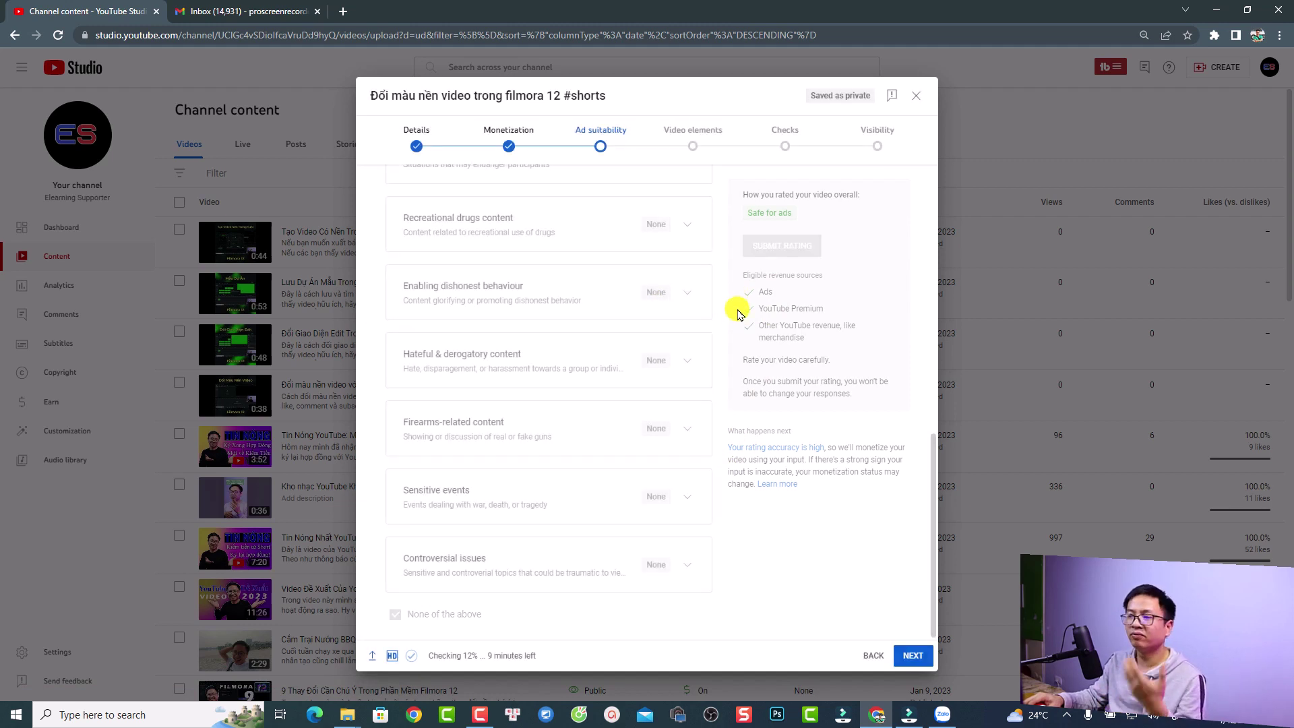
- Continue past the video elements and checks without additions, and save the video with Unlisted visibility
{"action": "left_click", "coordinate": [911, 654]}
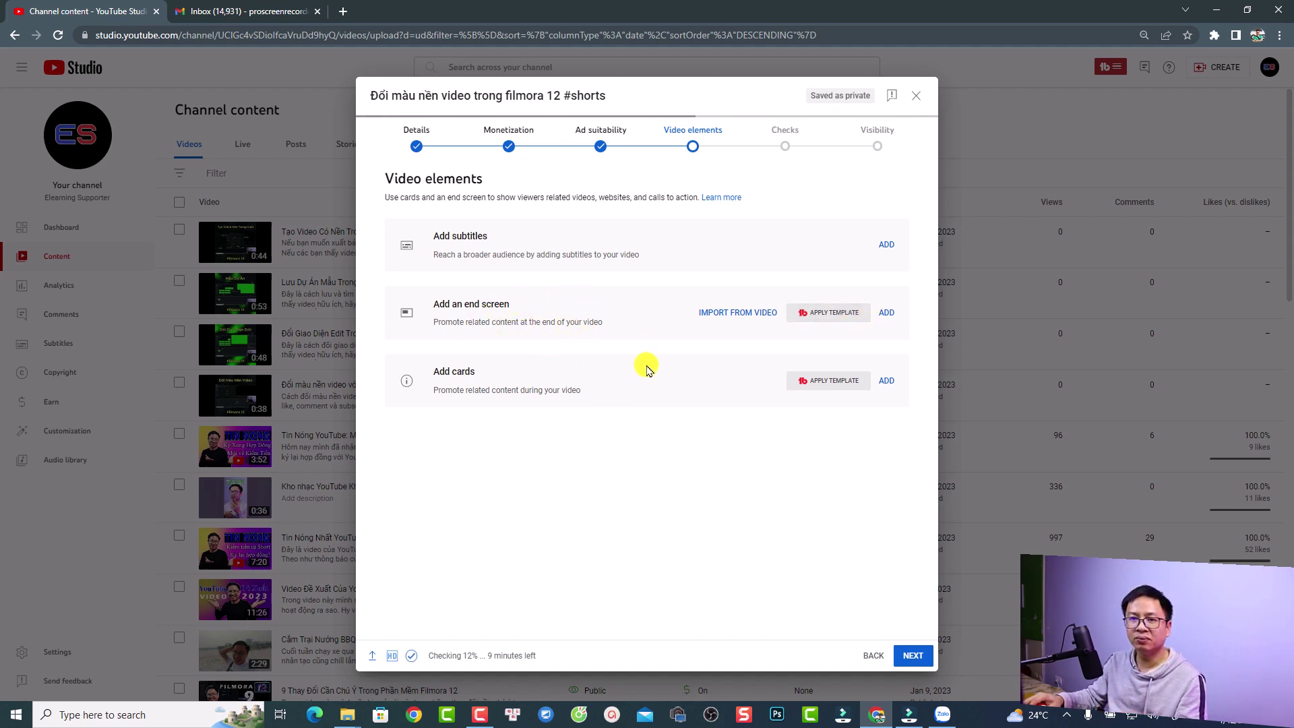
{"action": "left_click", "coordinate": [911, 657]}
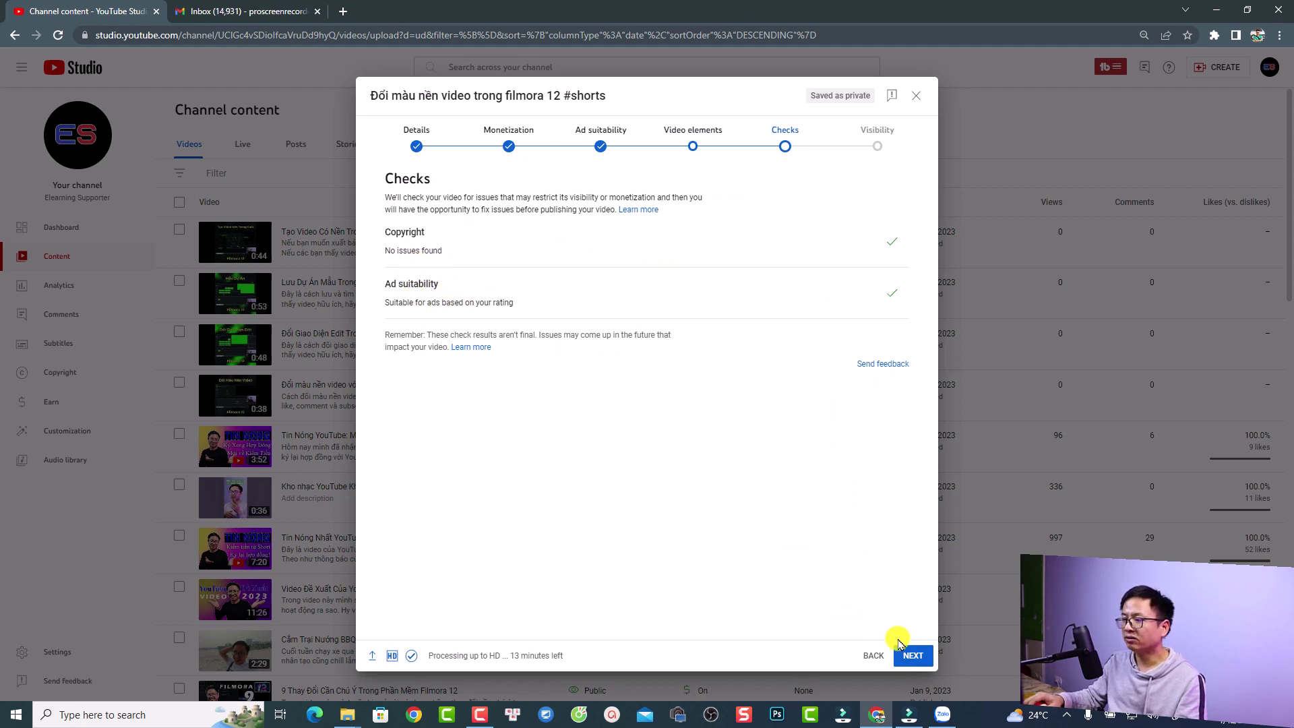
{"action": "left_click", "coordinate": [911, 655]}
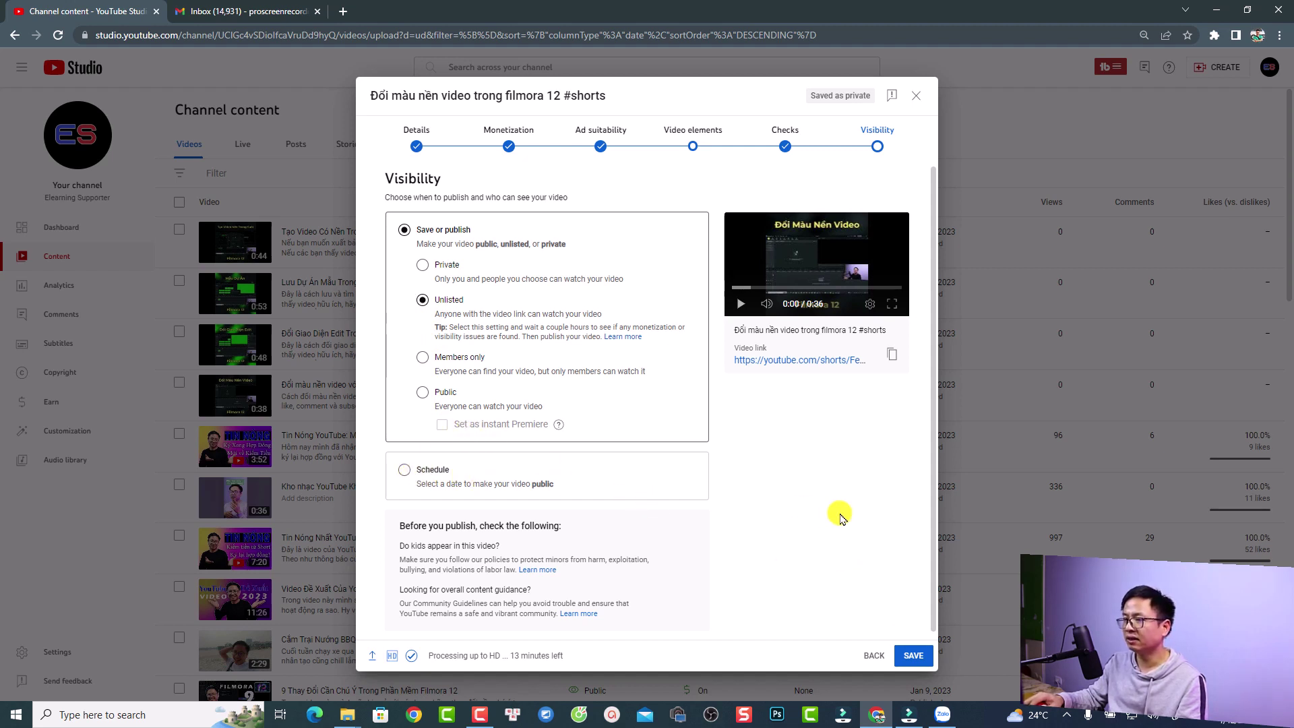
{"action": "left_click", "coordinate": [913, 655]}
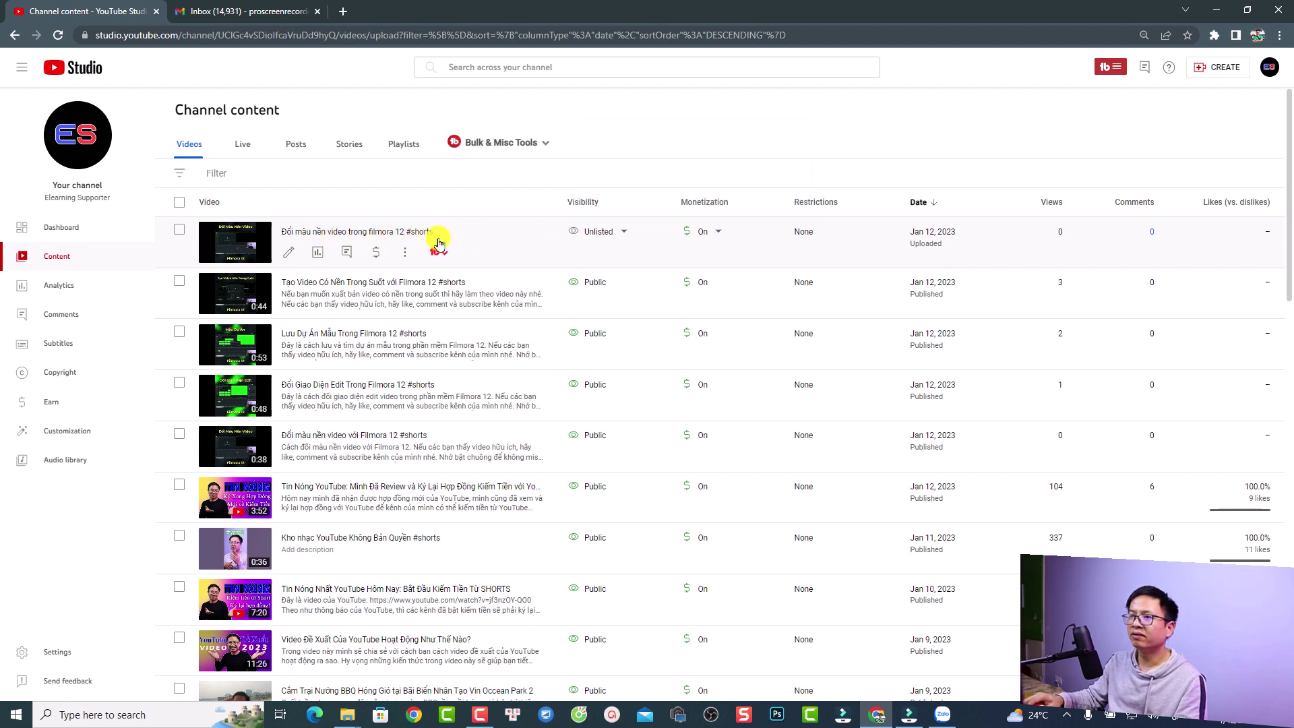
{"action": "mouse_move", "coordinate": [610, 241]}
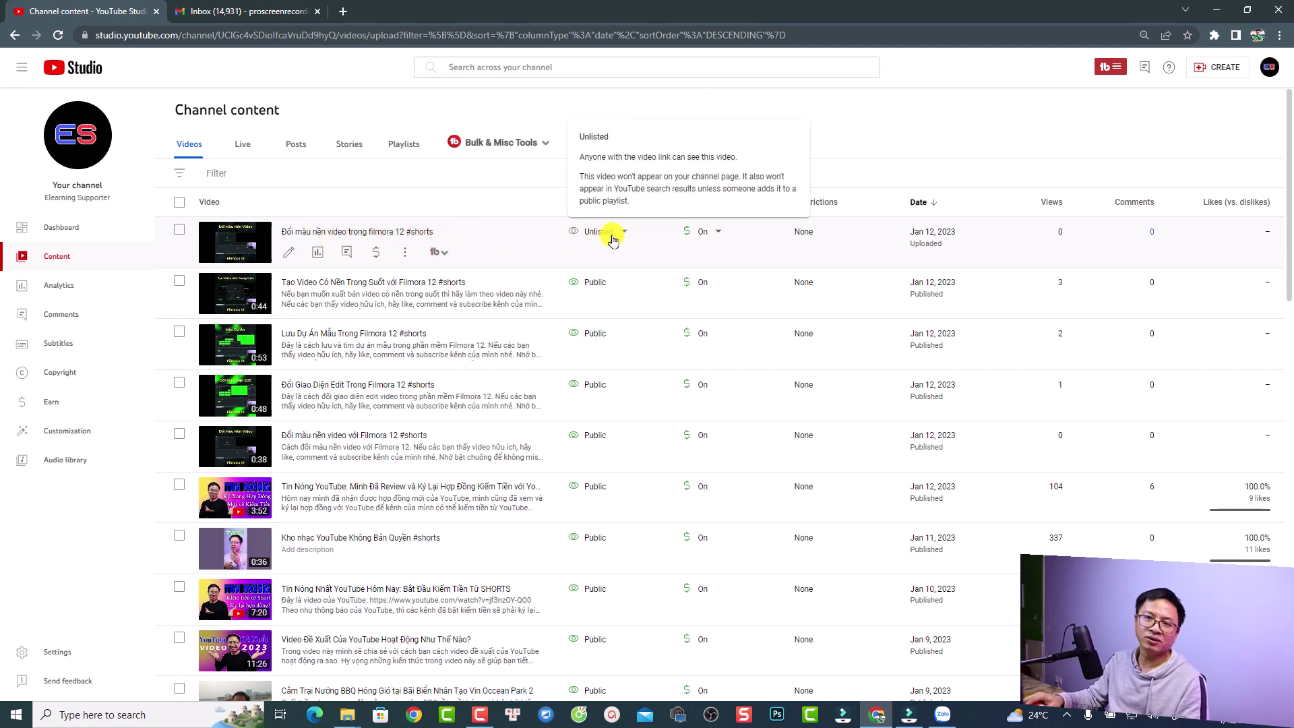